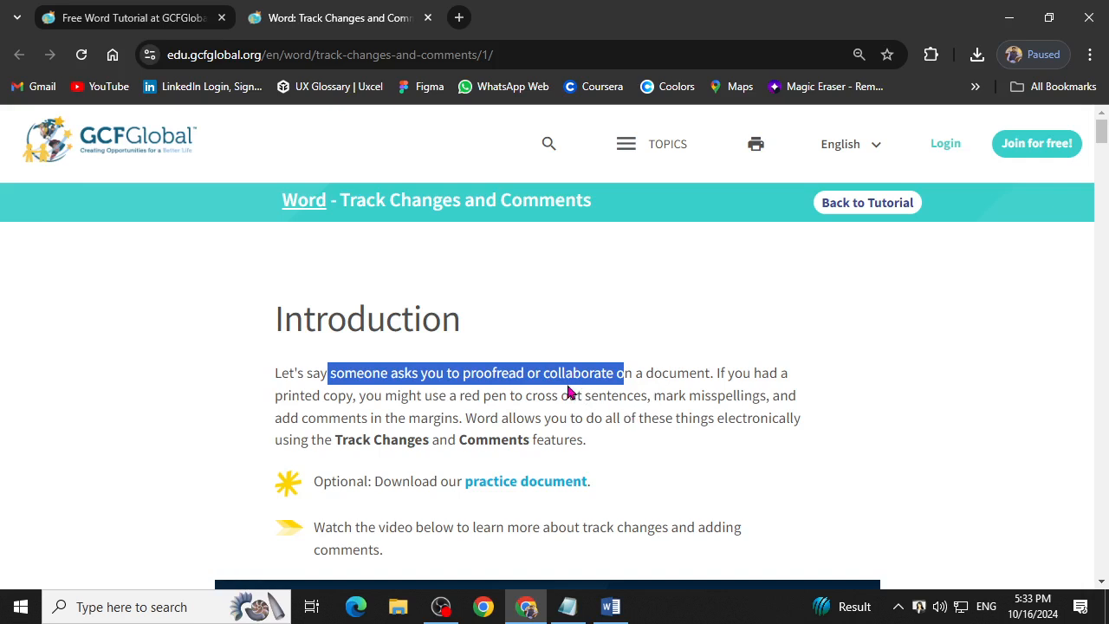
Read the tutorial's introduction on proofreading a document, and skim the lesson's sections on balloons, adding comments and deleting comments.
click(731, 369)
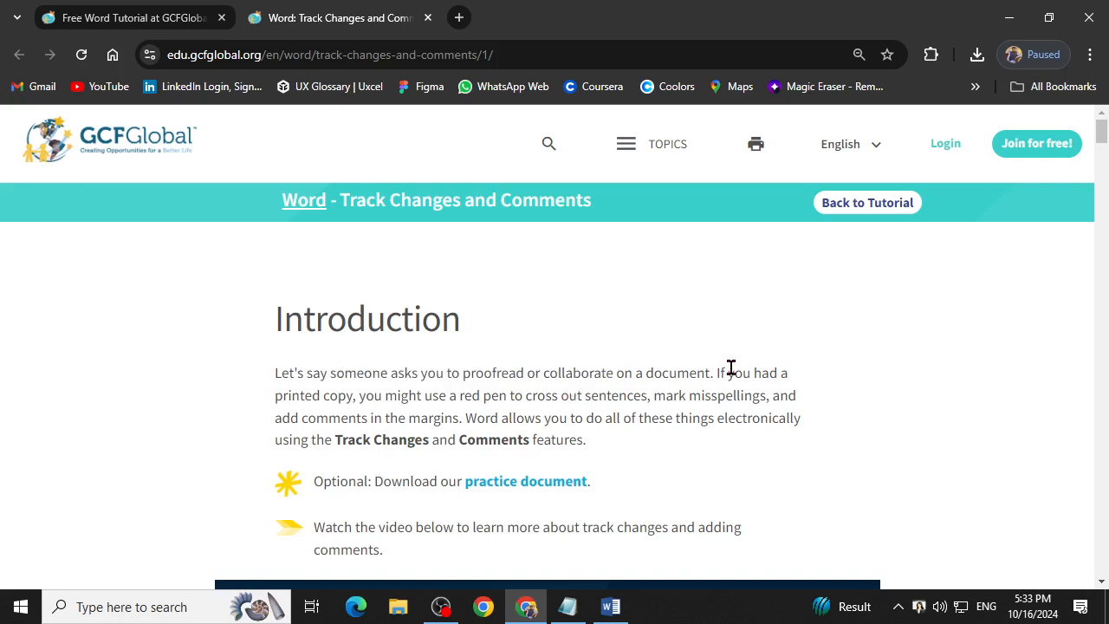
drag(292, 416, 562, 398)
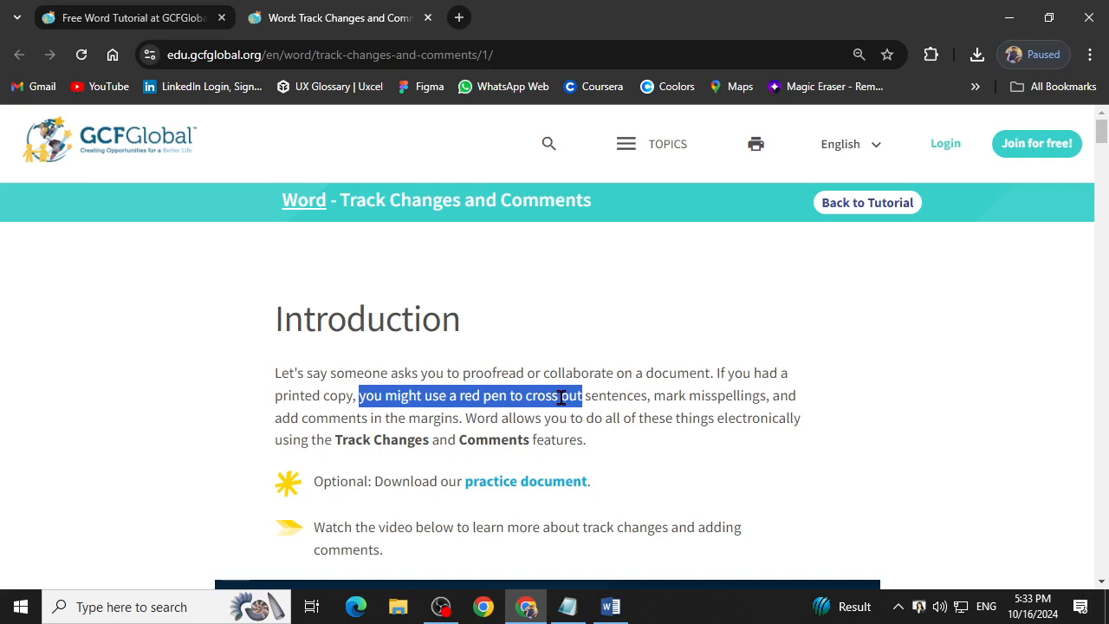
drag(650, 398, 735, 398)
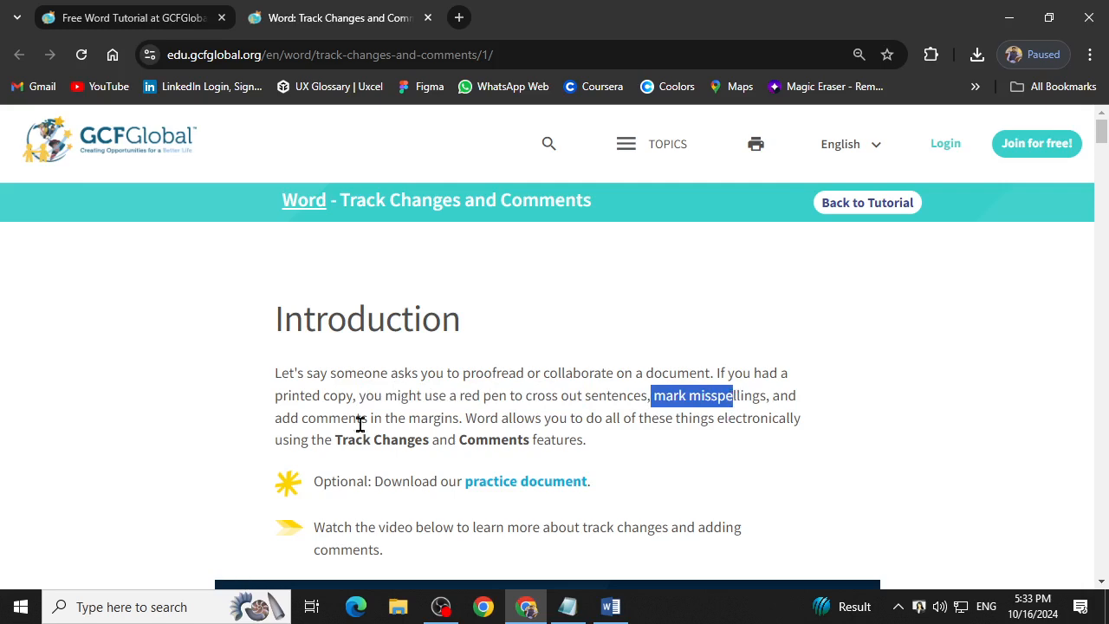
drag(315, 418, 439, 416)
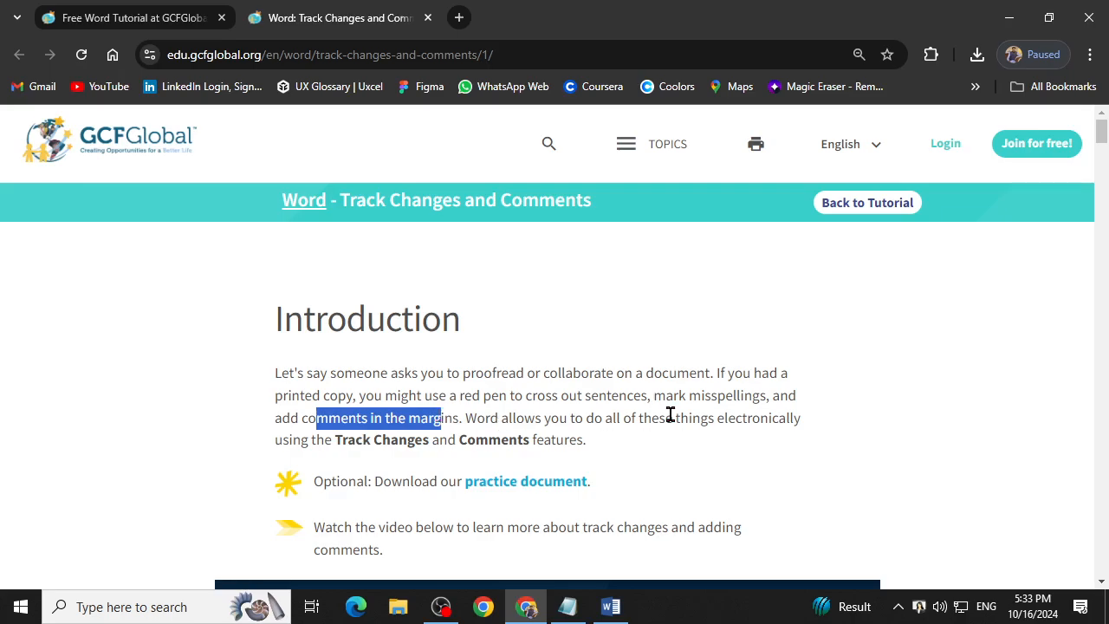
drag(1101, 137, 1097, 365)
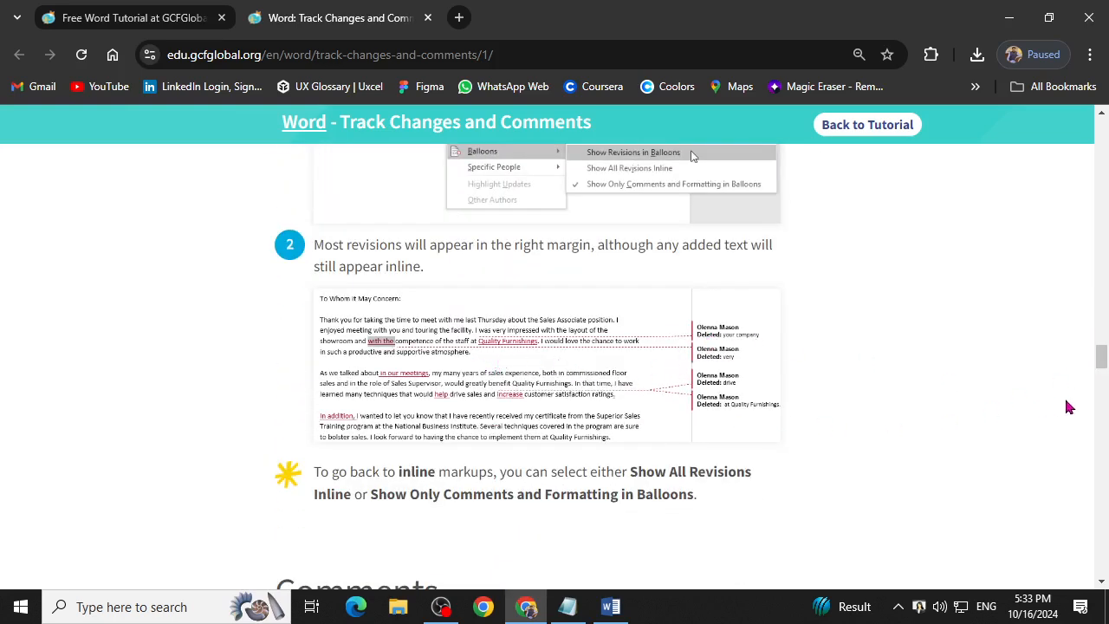
drag(1101, 359, 1102, 409)
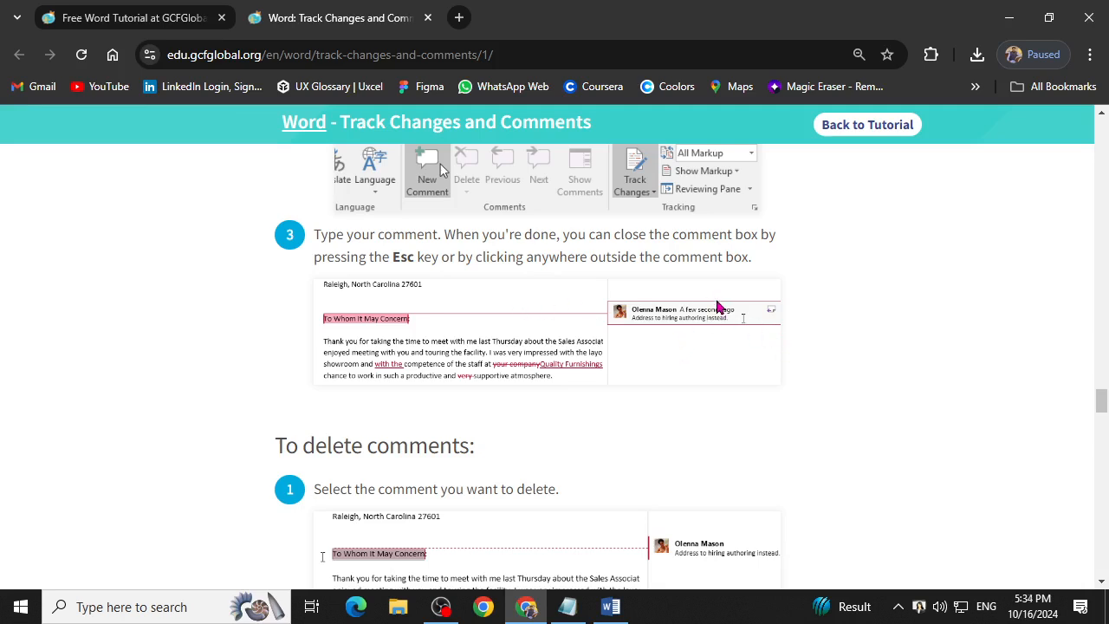
scroll(686, 410, down, 3)
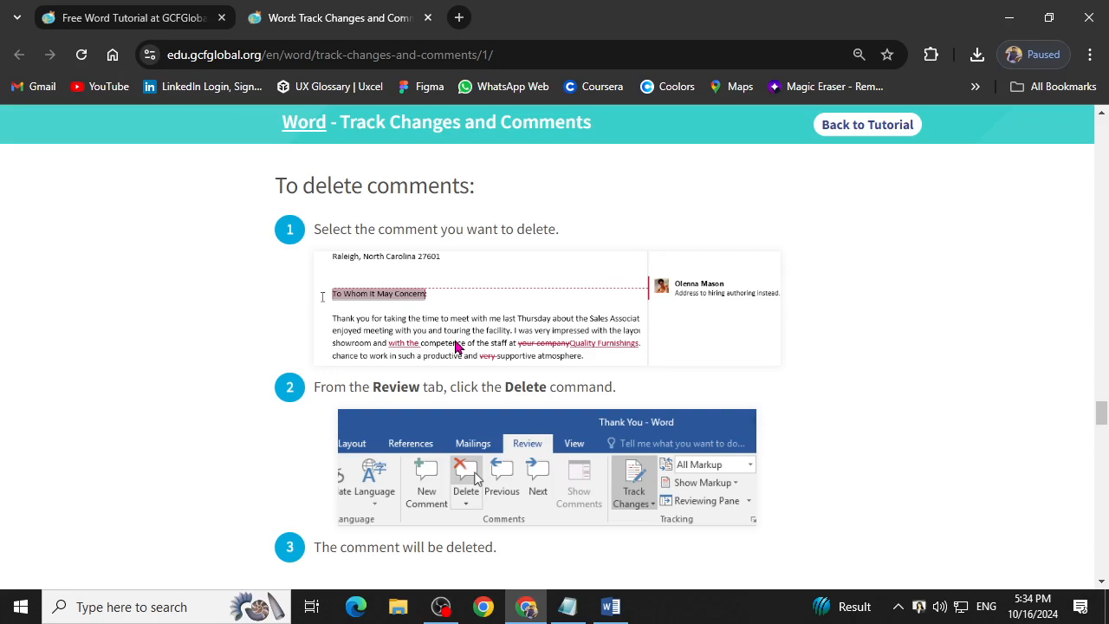
drag(1097, 414, 1102, 130)
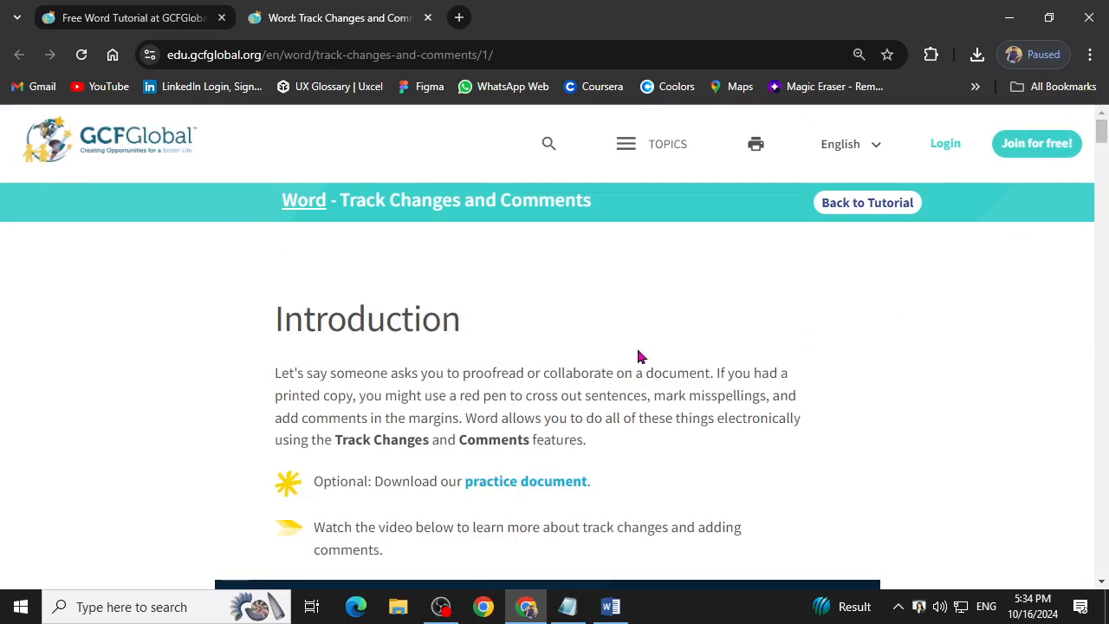
Read the introduction's explanation of doing proofreading electronically with the Track Changes and Comments features.
click(1025, 8)
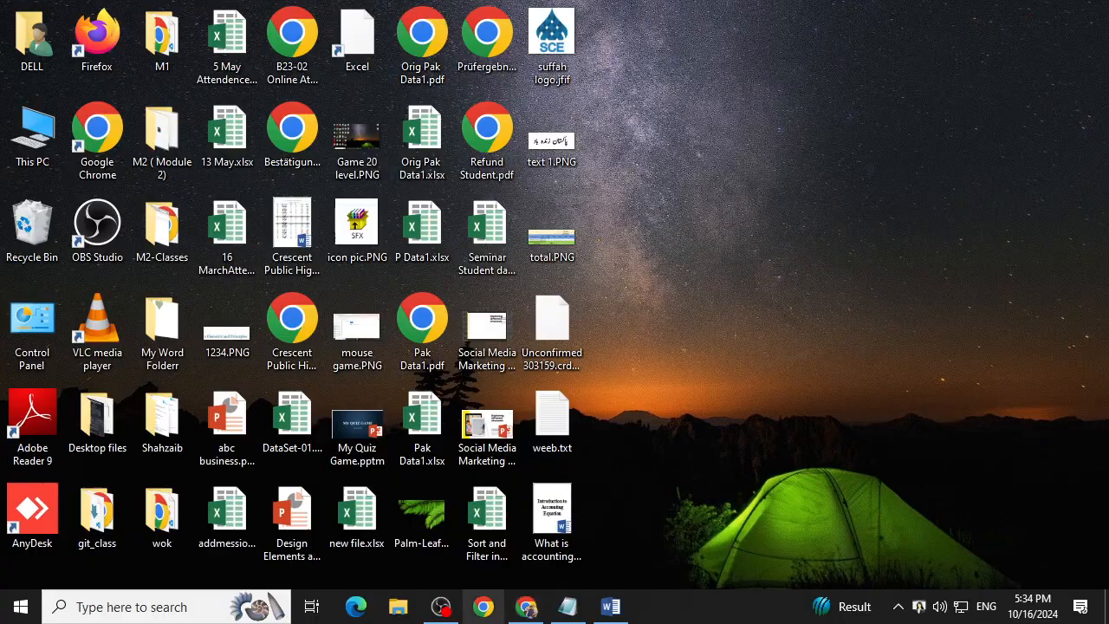
click(526, 607)
scroll(599, 393, down, 2)
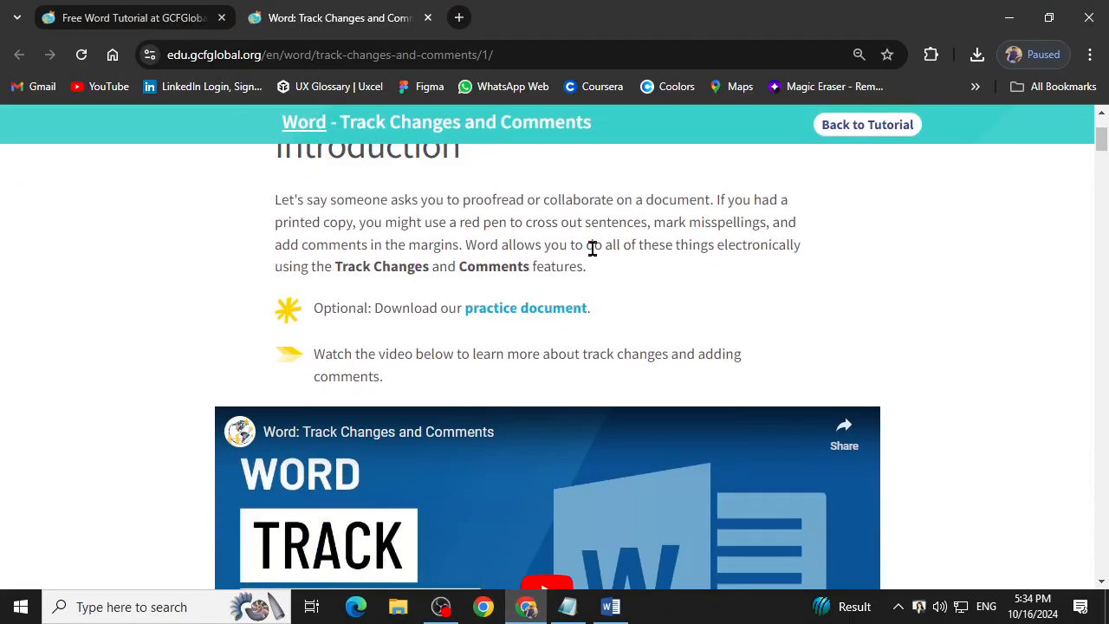
drag(486, 246, 693, 244)
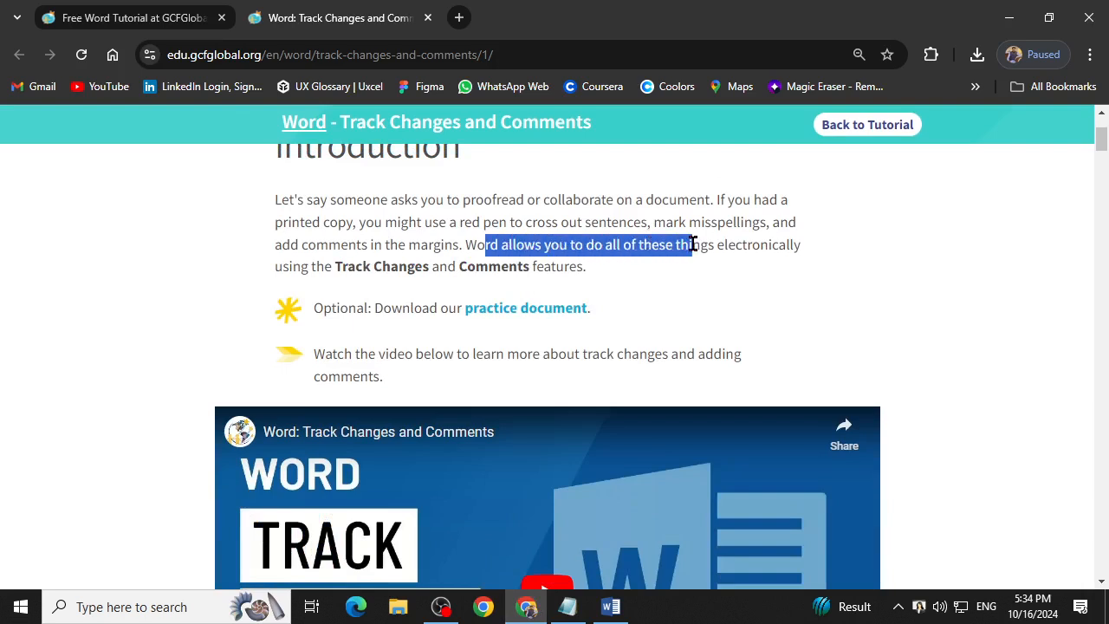
drag(728, 245, 786, 246)
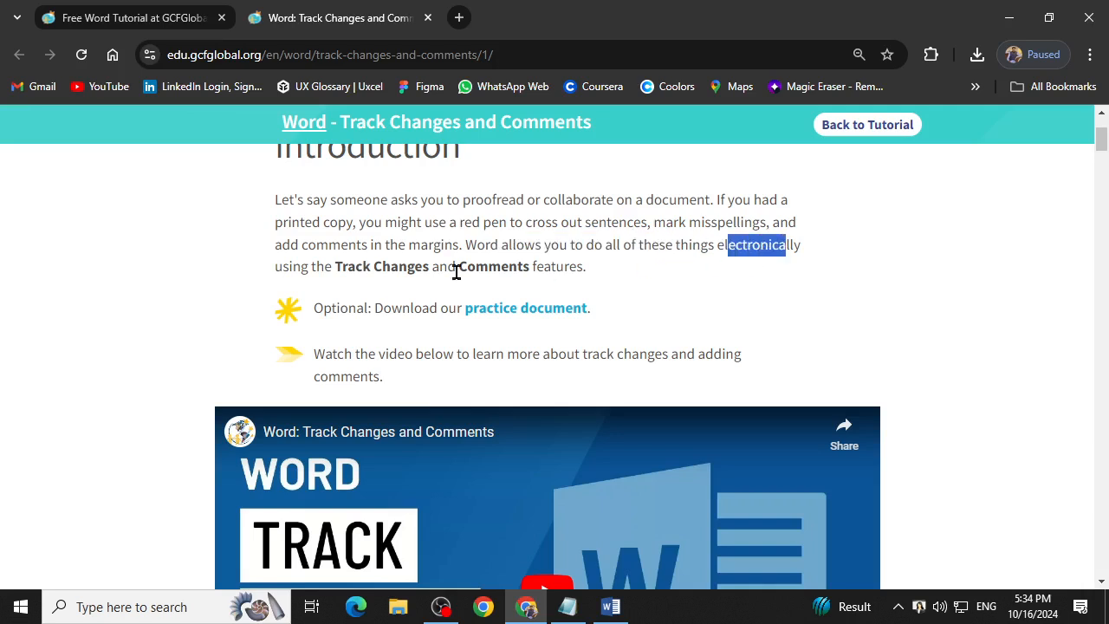
drag(283, 269, 565, 267)
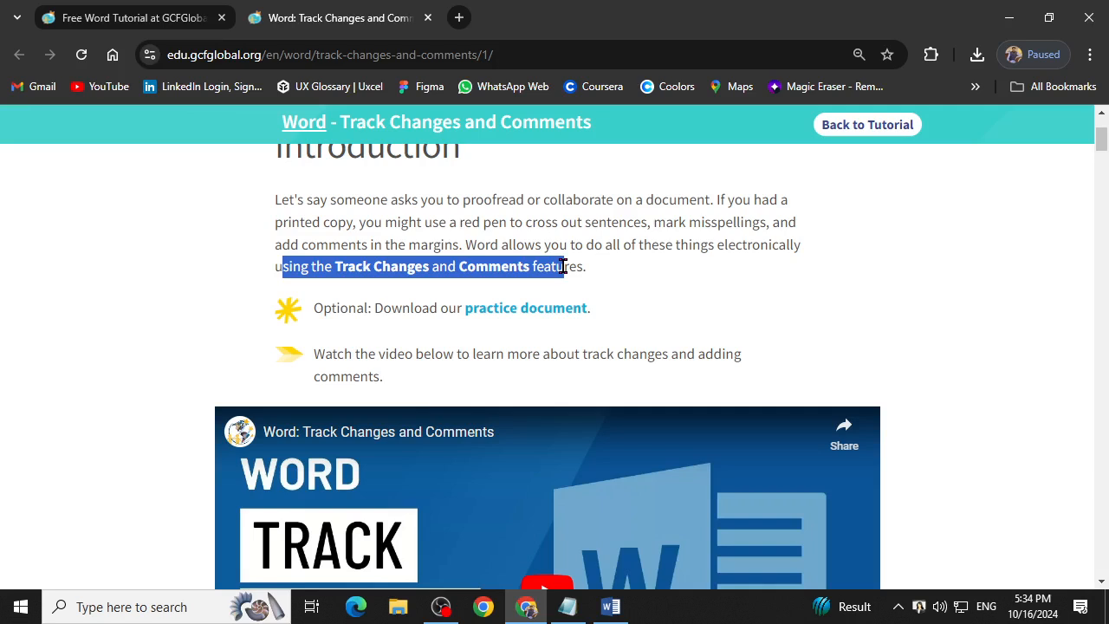
click(563, 268)
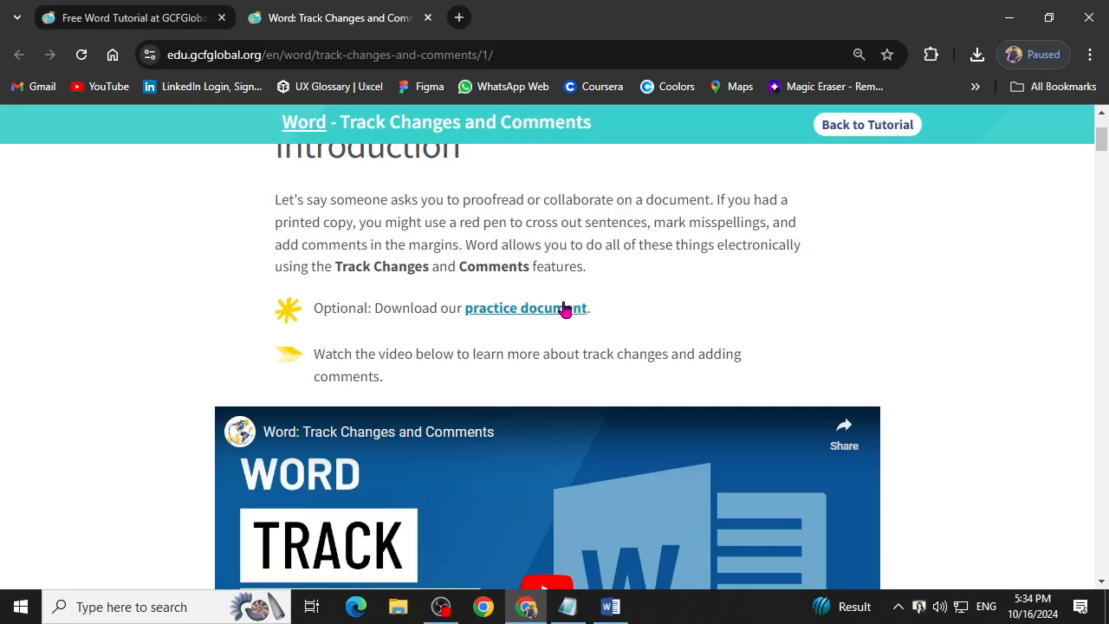
Read the "Understanding Track Changes" section and look briefly at the practice letter in Word.
scroll(520, 357, down, 2)
scroll(520, 357, down, 4)
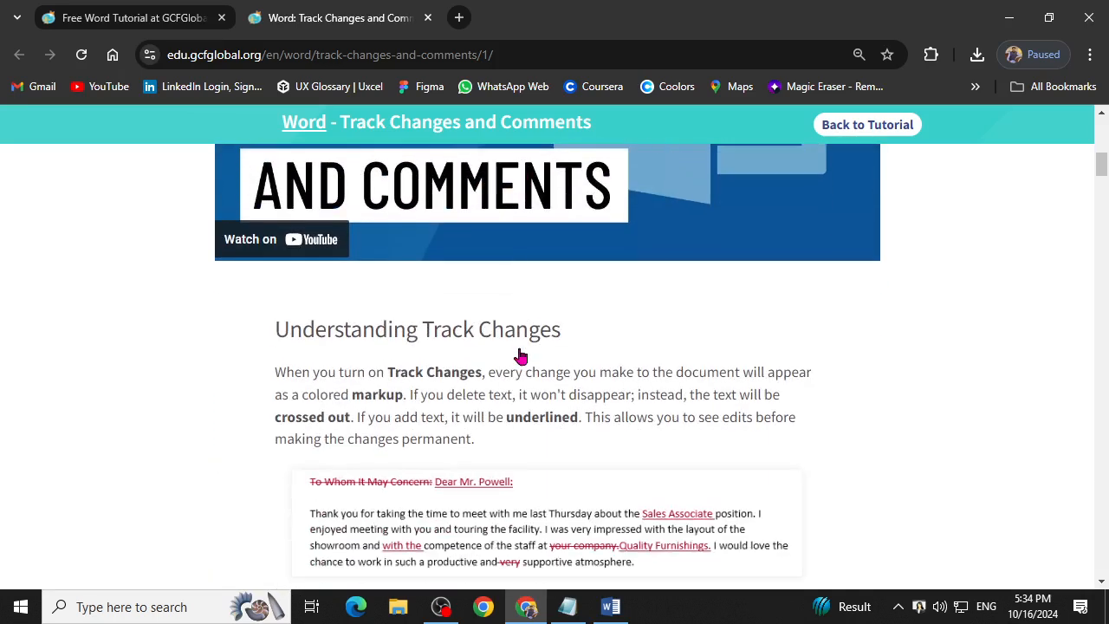
scroll(520, 357, down, 1)
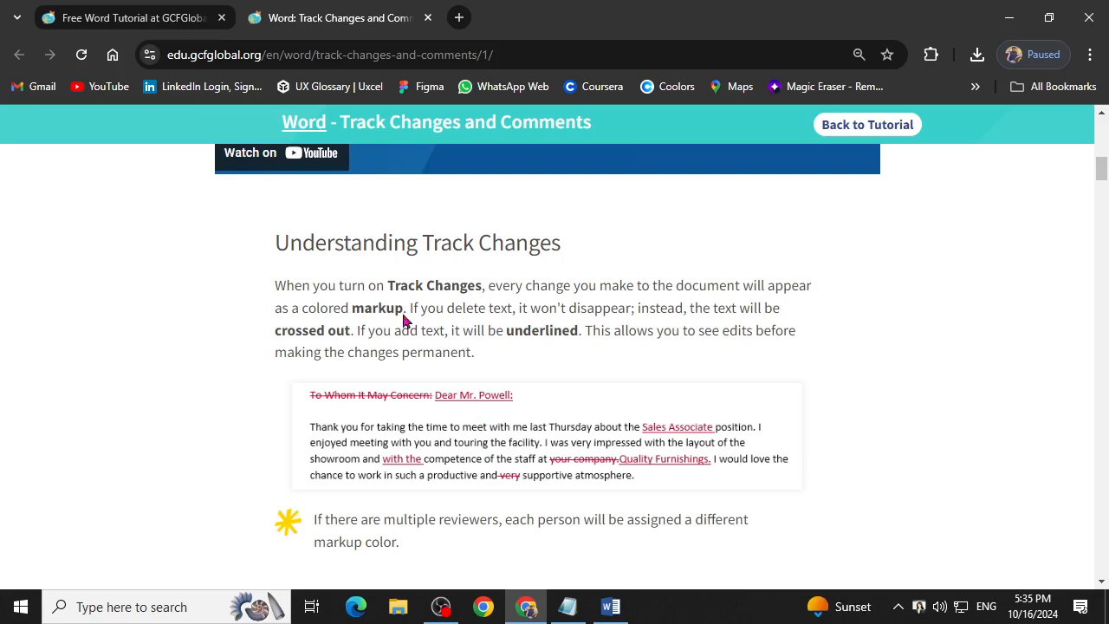
click(610, 607)
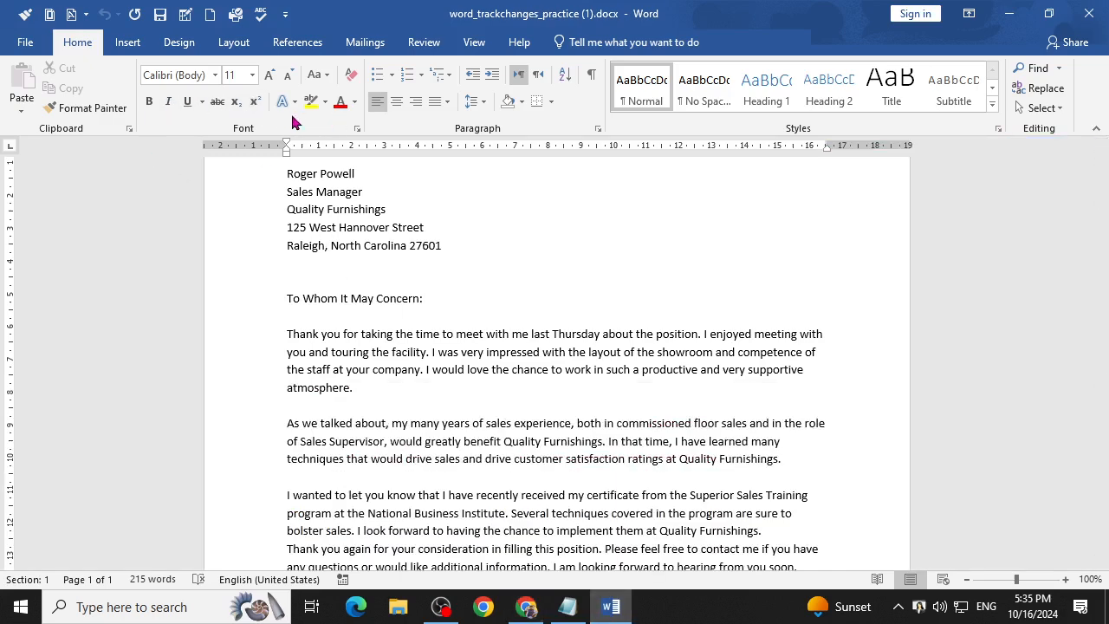
click(1010, 14)
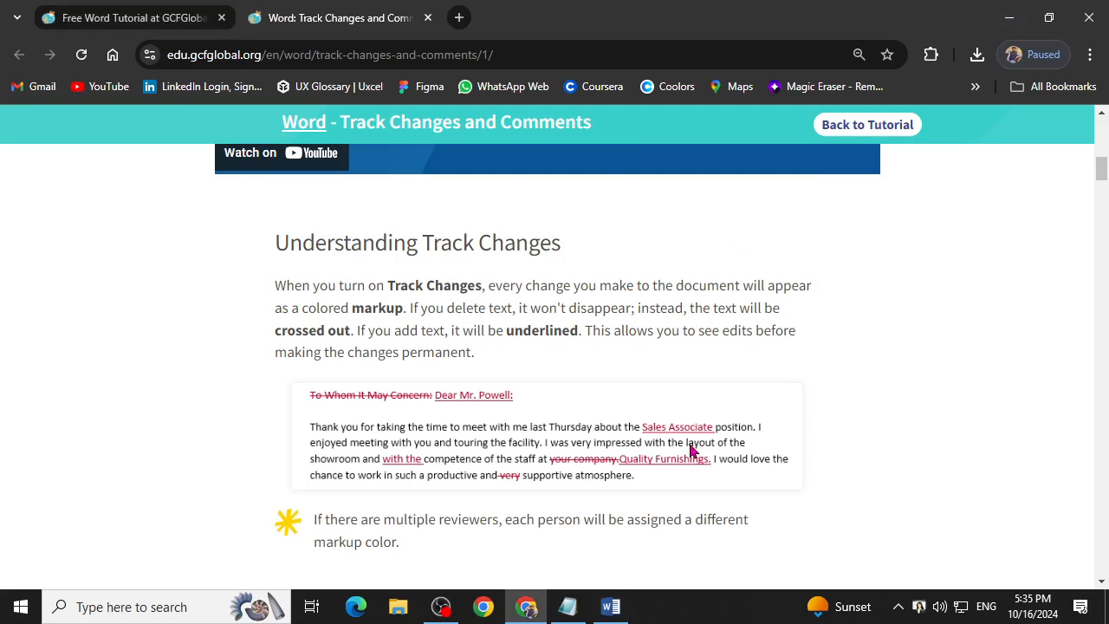
Read the tutorial's two steps under "To turn on Track Changes", including how edits are marked up.
scroll(691, 451, down, 4)
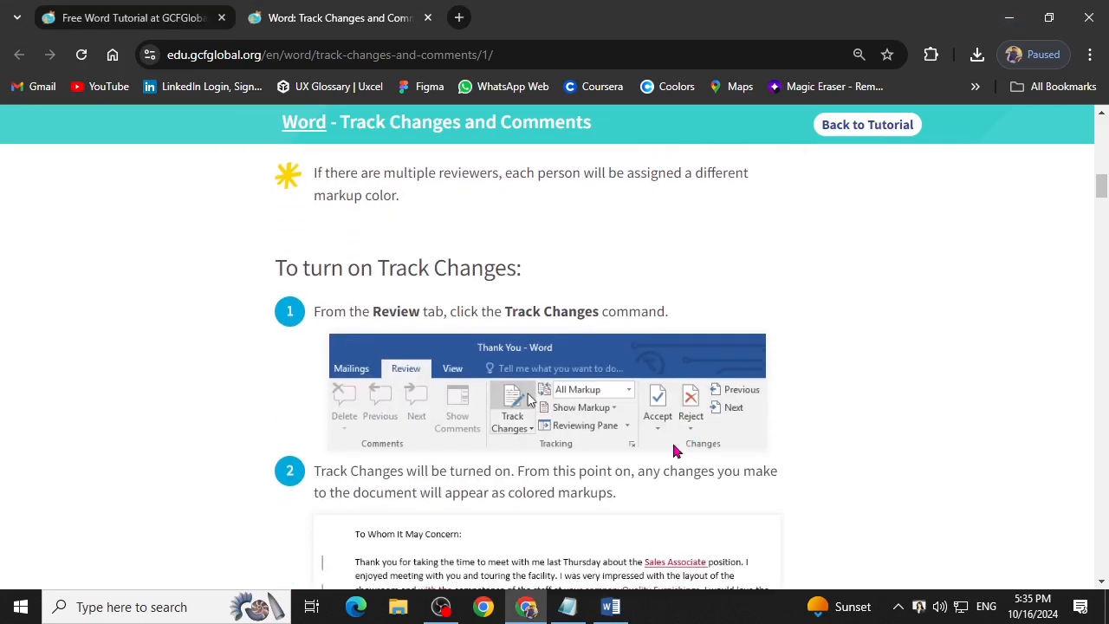
drag(297, 275, 473, 275)
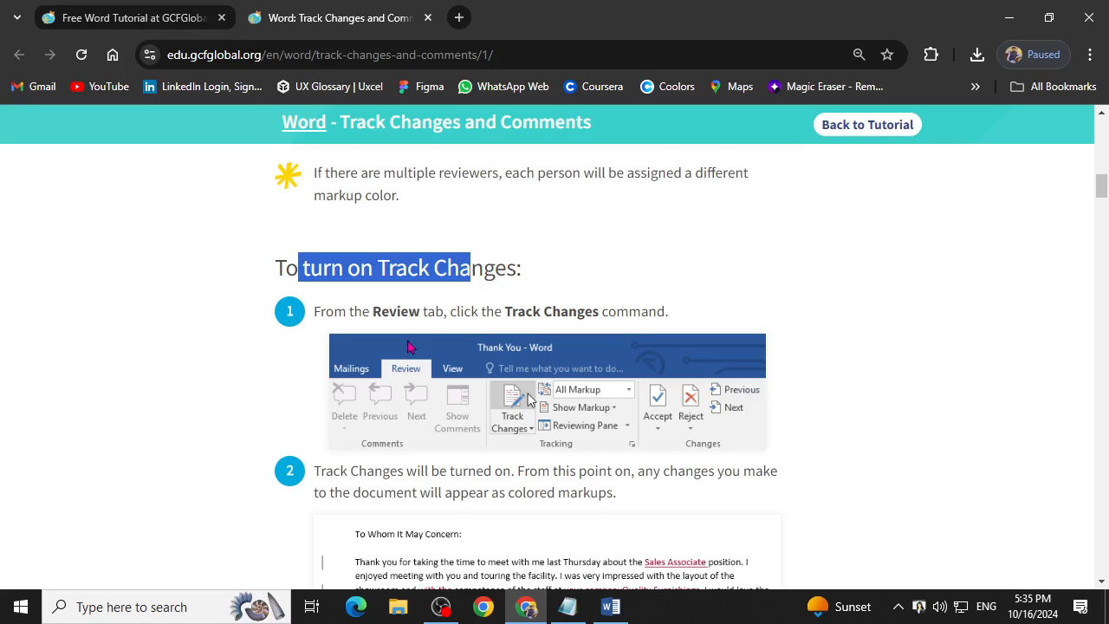
drag(335, 317, 629, 315)
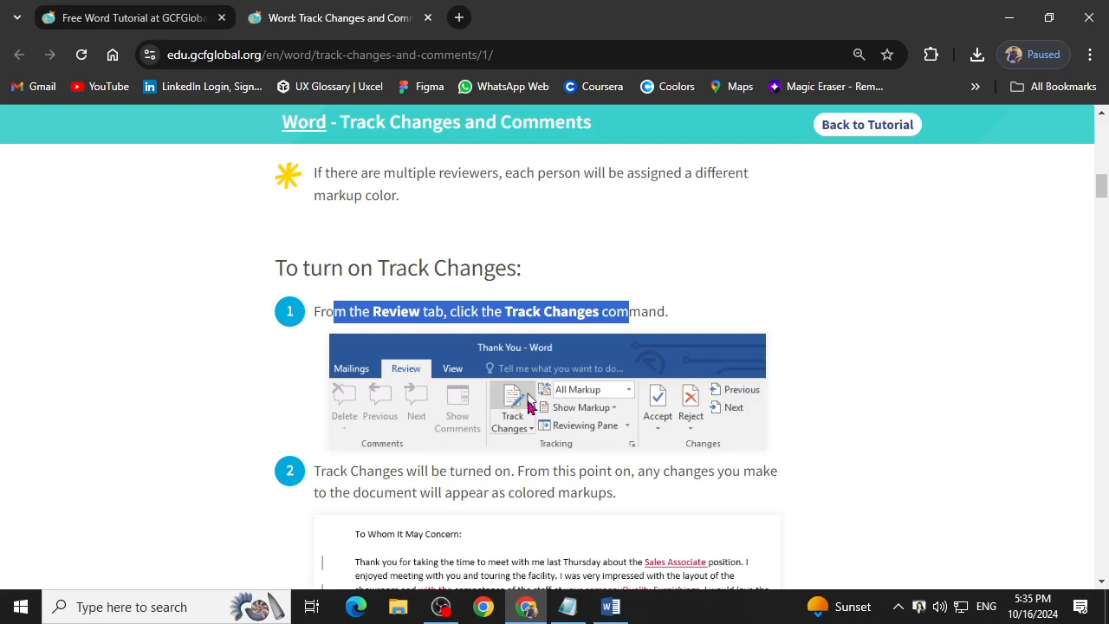
scroll(528, 399, down, 3)
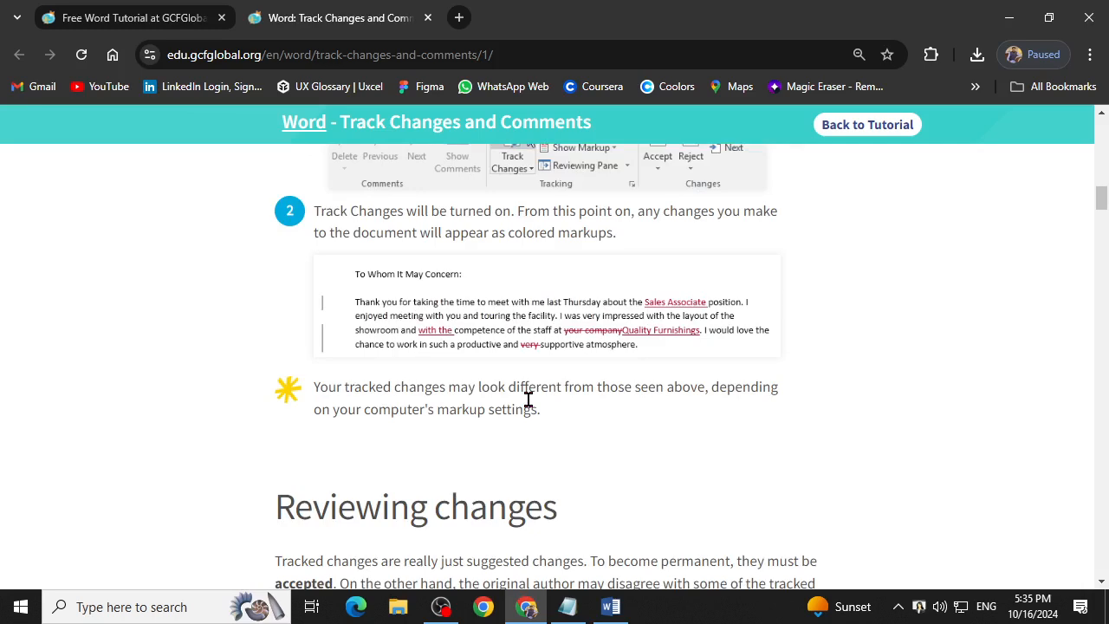
scroll(528, 399, up, 3)
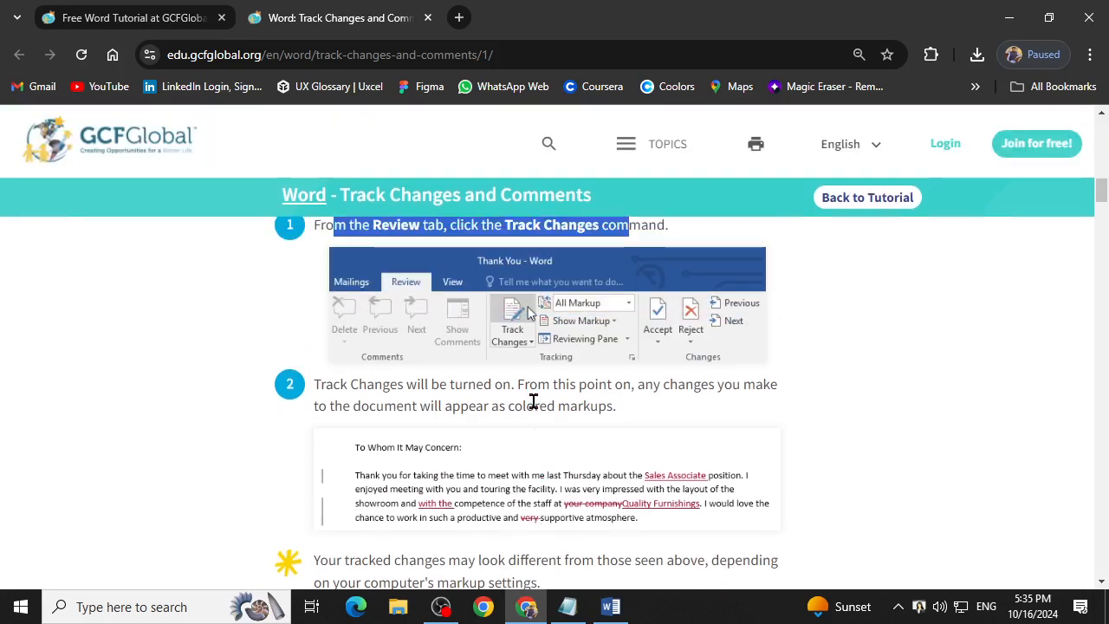
drag(318, 474, 377, 474)
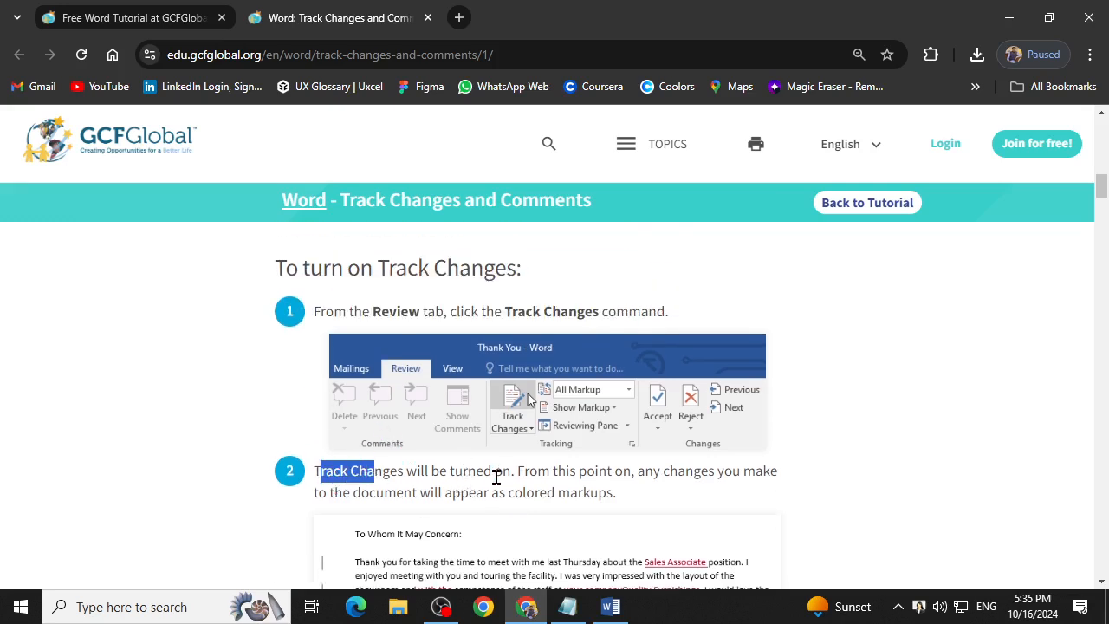
drag(517, 474, 643, 468)
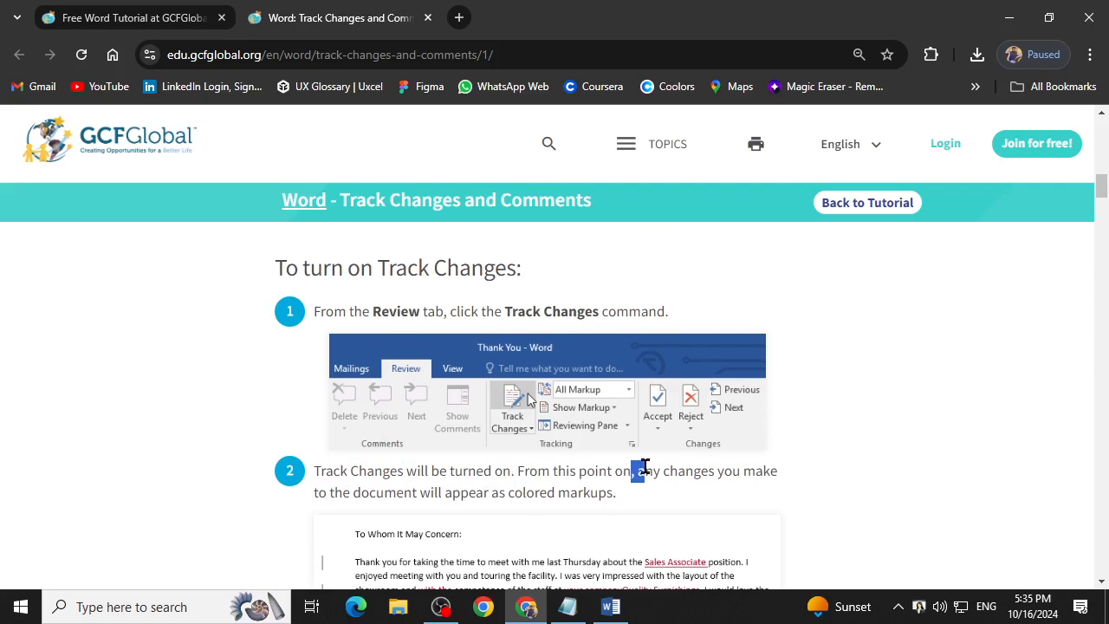
drag(376, 492, 450, 492)
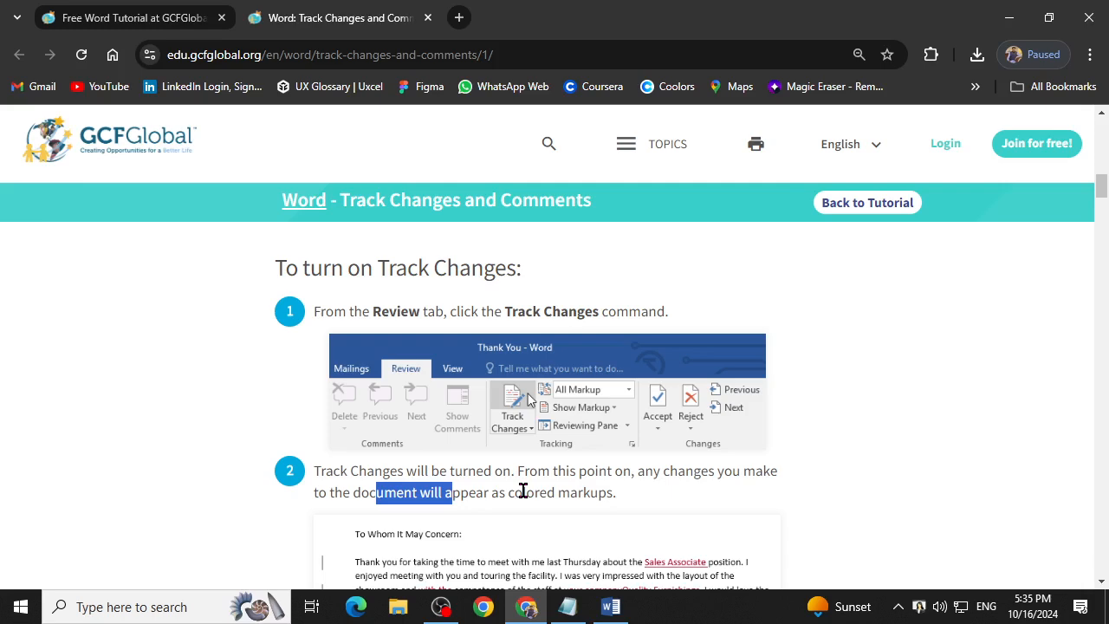
Read the note about computer-dependent markup settings and view the "Reviewing changes" section.
scroll(523, 492, down, 2)
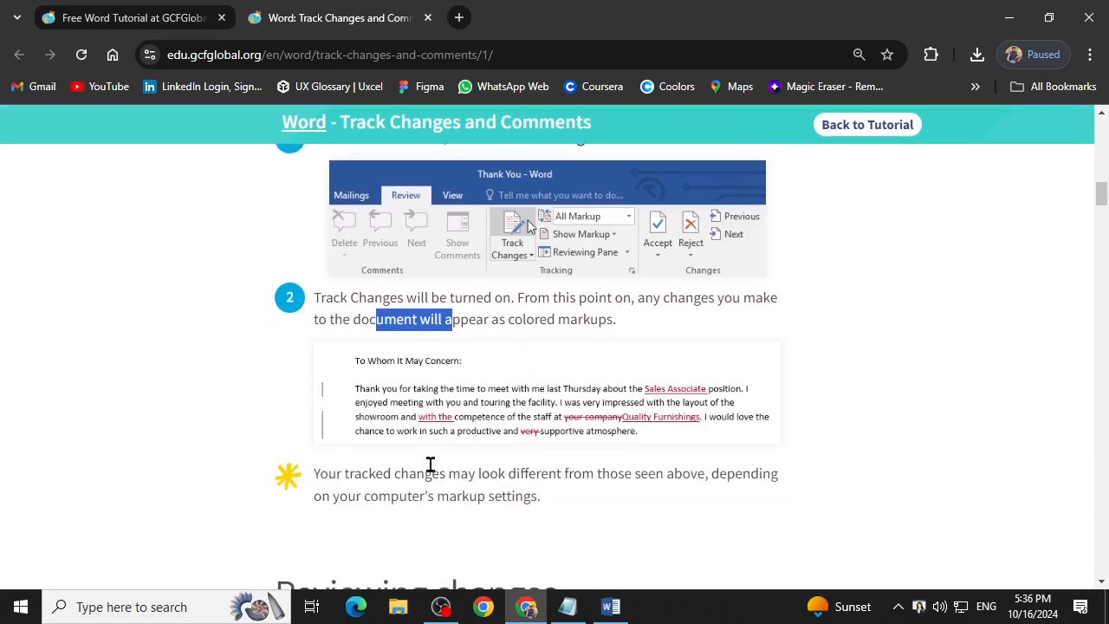
scroll(416, 433, down, 2)
drag(314, 300, 681, 301)
right_click(685, 313)
click(689, 326)
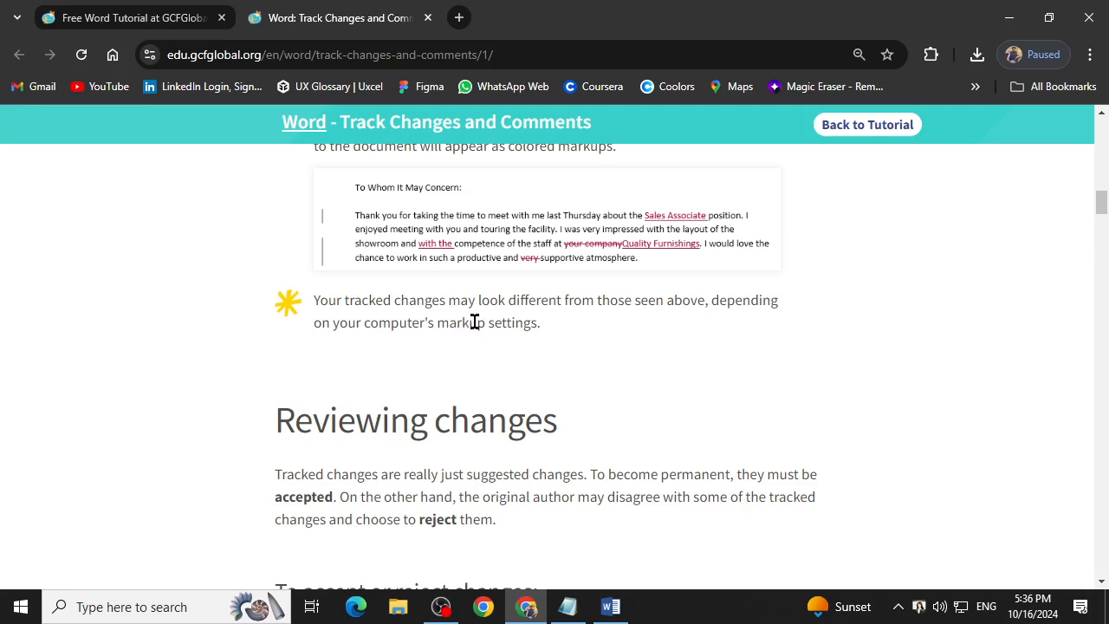
scroll(472, 322, down, 2)
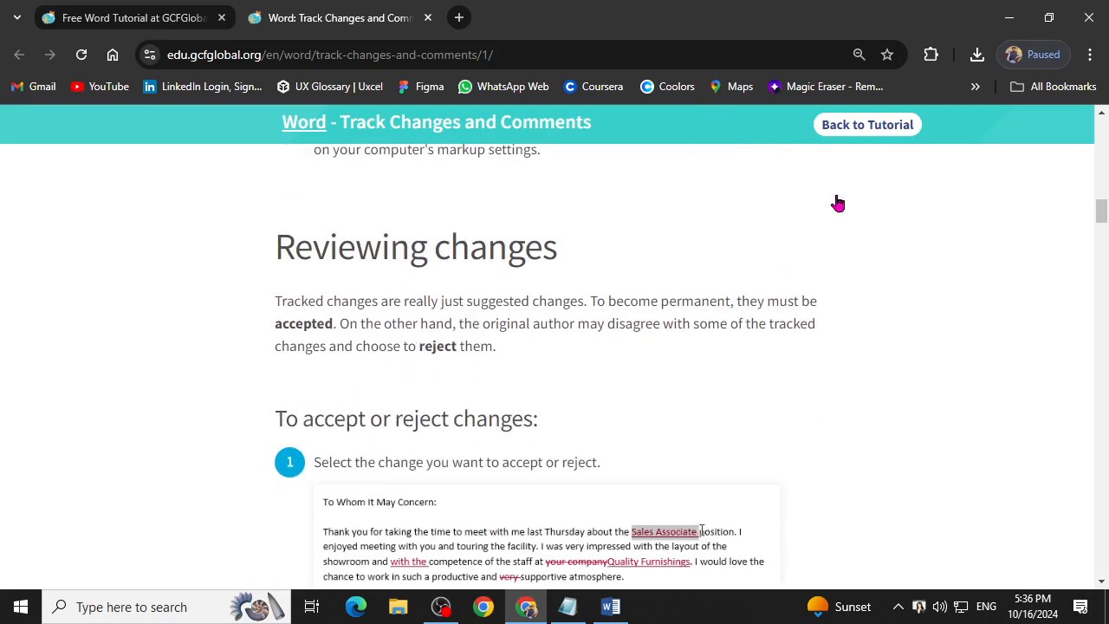
Switch to the practice letter in Word and turn on Track Changes.
click(611, 606)
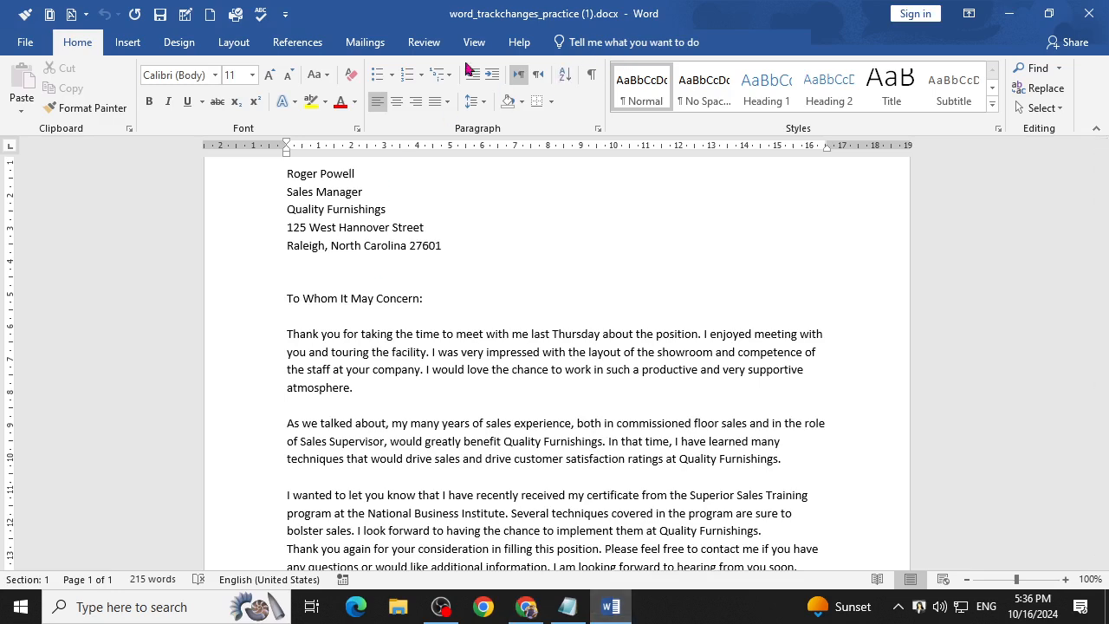
click(425, 45)
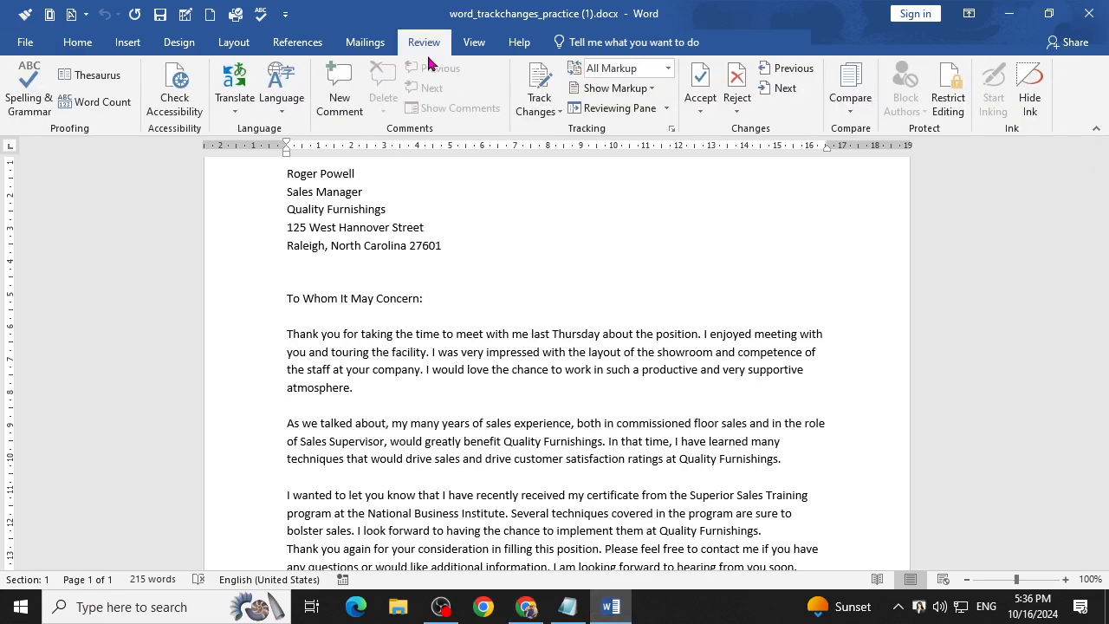
click(542, 79)
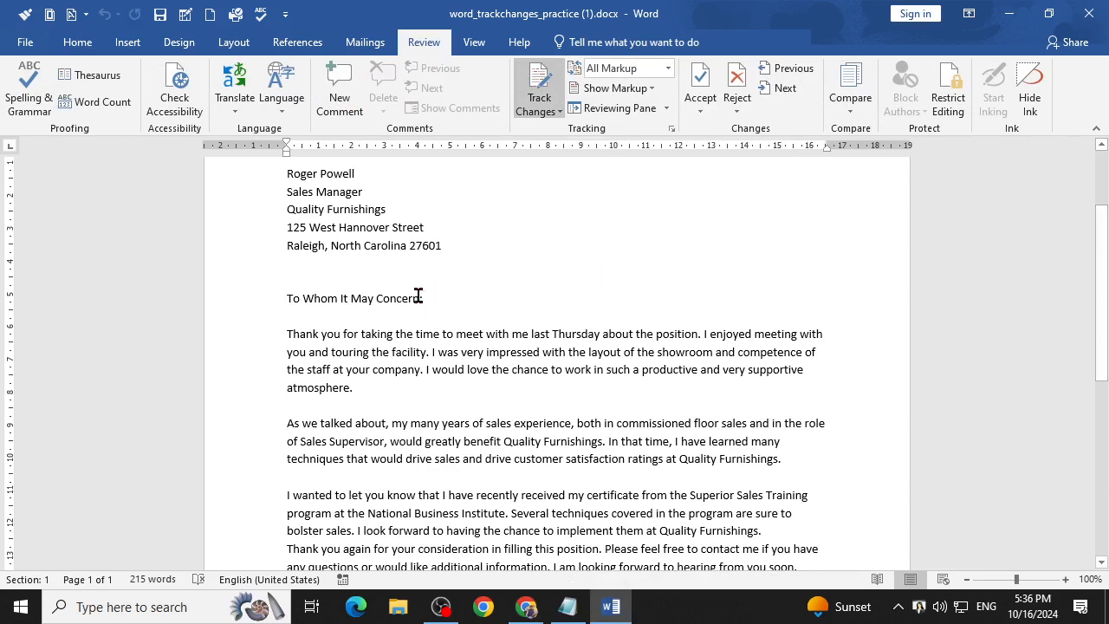
Replace "Concern" with "Sir" in the letter's salutation, keeping a space after "May".
drag(418, 297, 378, 299)
key(Delete)
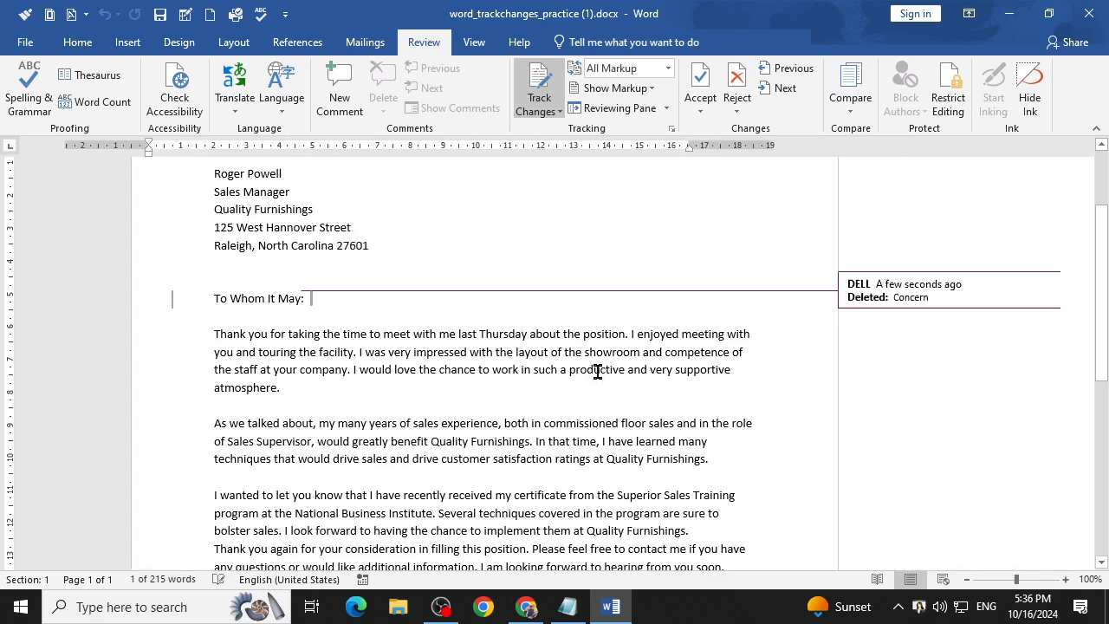
text(Sir)
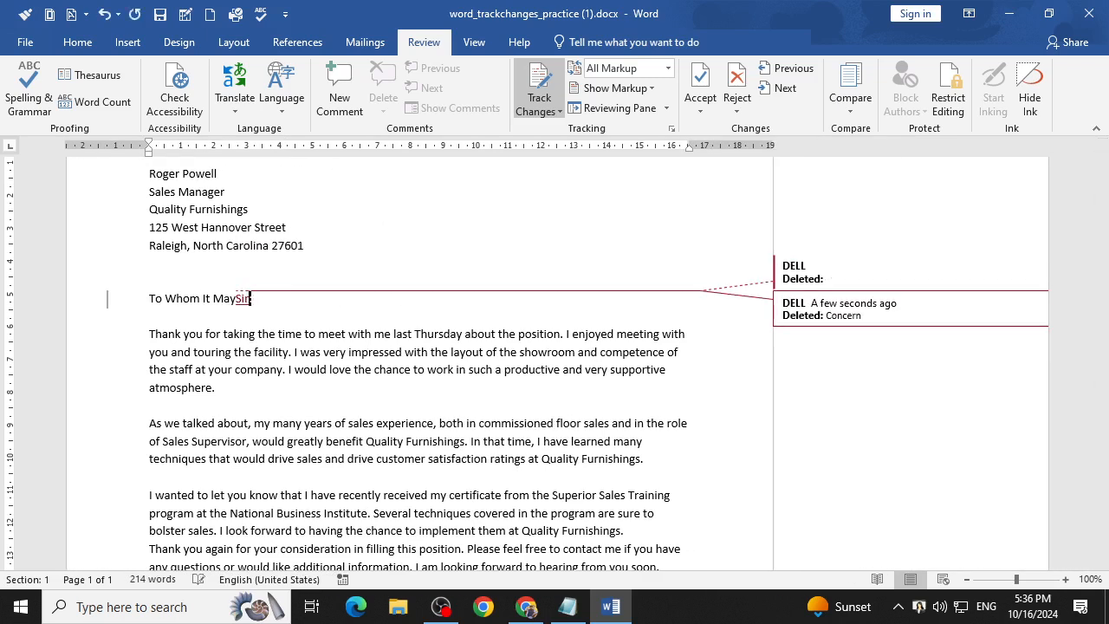
key(Left)
click(239, 298)
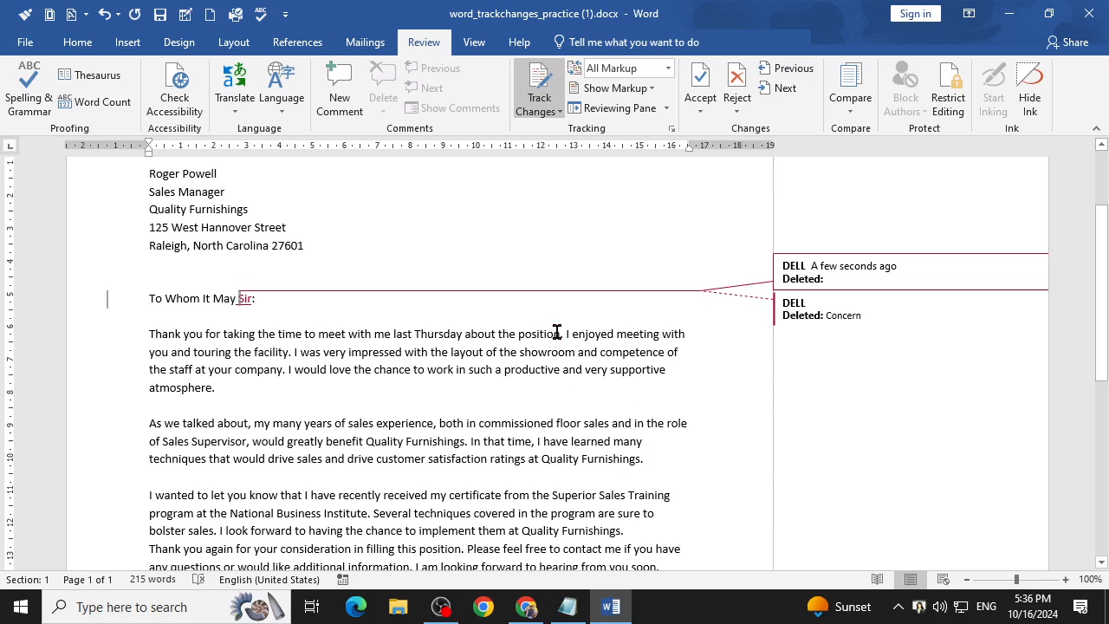
Replace "position" with "representation" in the first sentence of the letter's opening paragraph.
drag(558, 333, 518, 333)
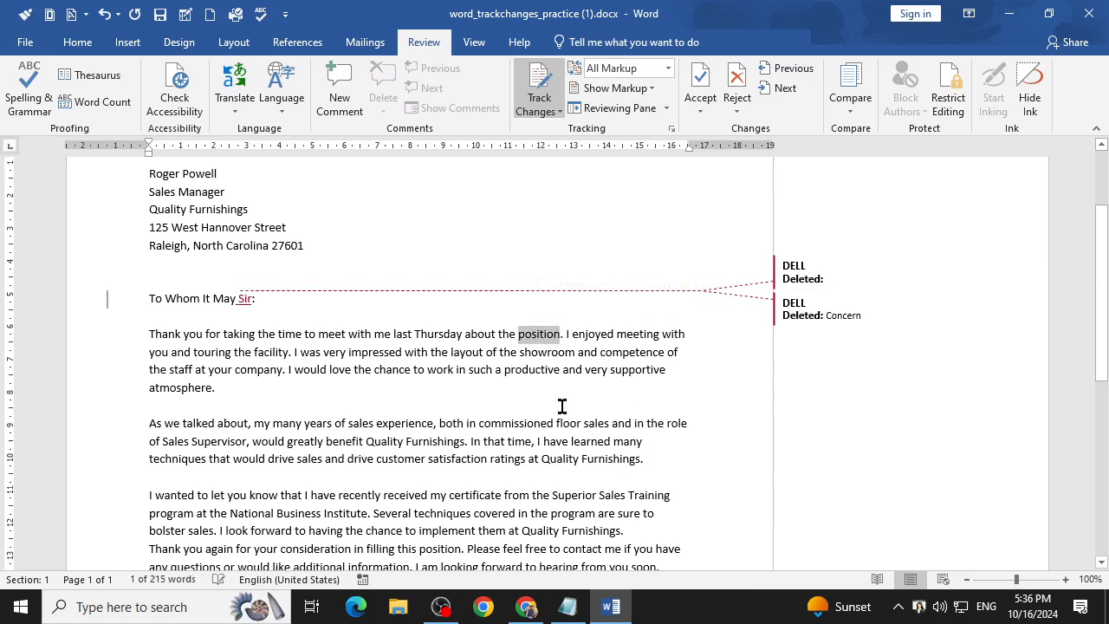
text(repo)
key(BackSpace)
key(BackSpace)
text(presentation)
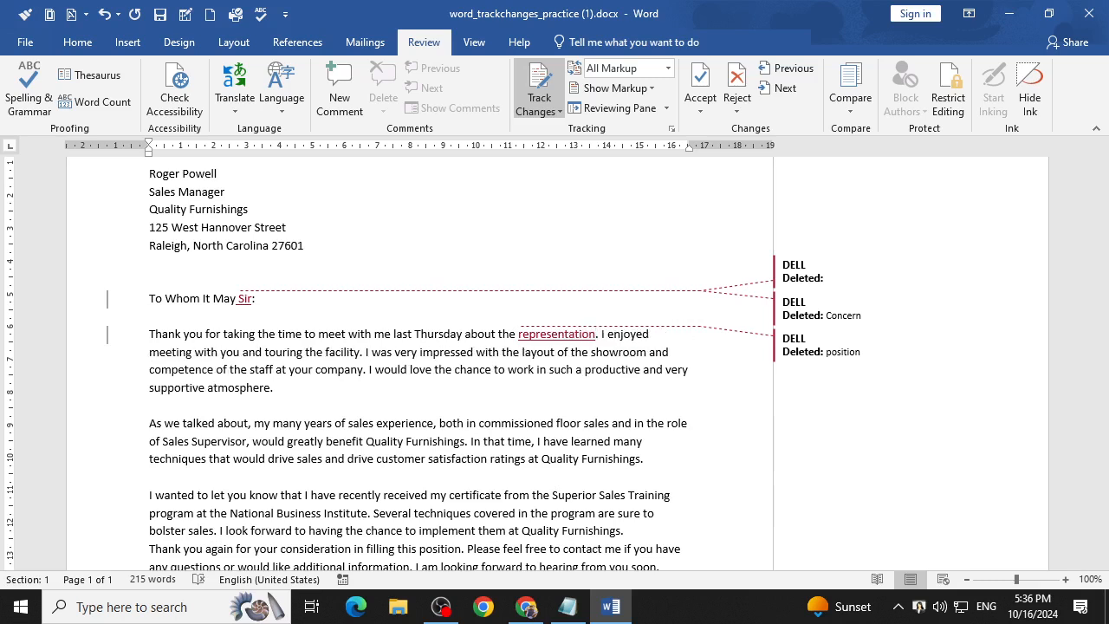
Delete the word "both" before "in commissioned floor sales" in the second paragraph.
double_click(451, 423)
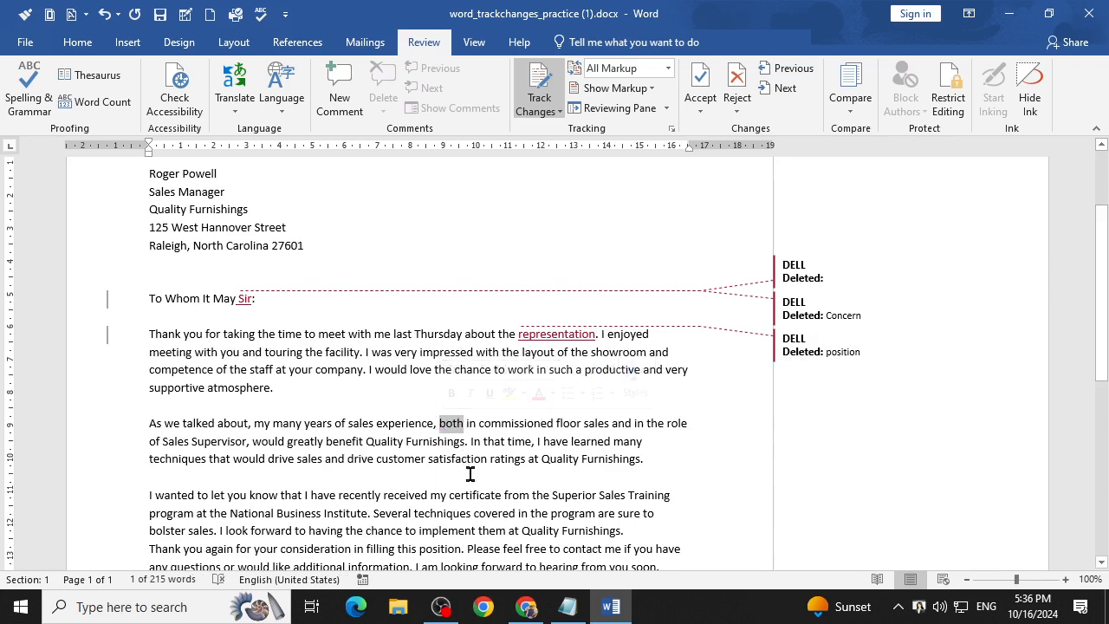
key(Delete)
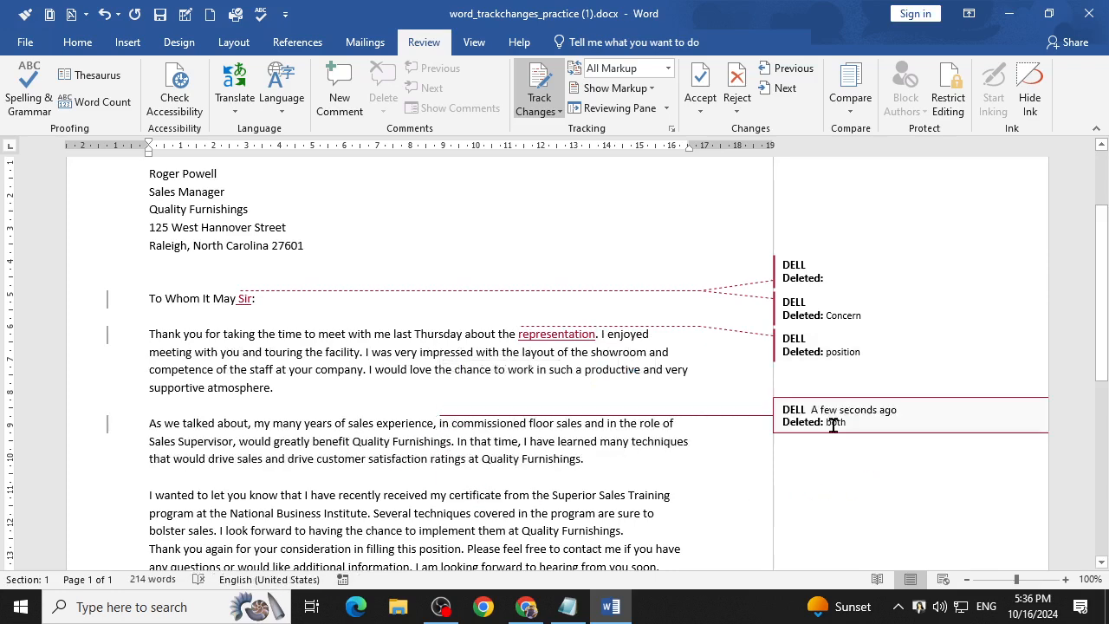
mouse_move(833, 424)
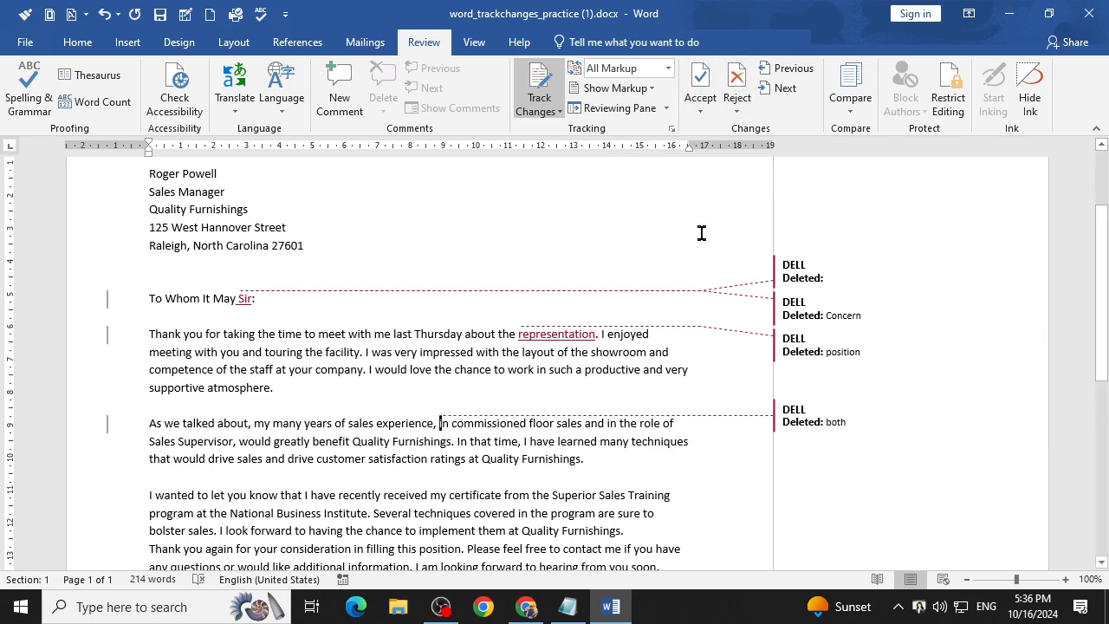
Turn off Track Changes and accept the tracked insertion of "Sir" in the salutation.
click(244, 298)
mouse_move(250, 299)
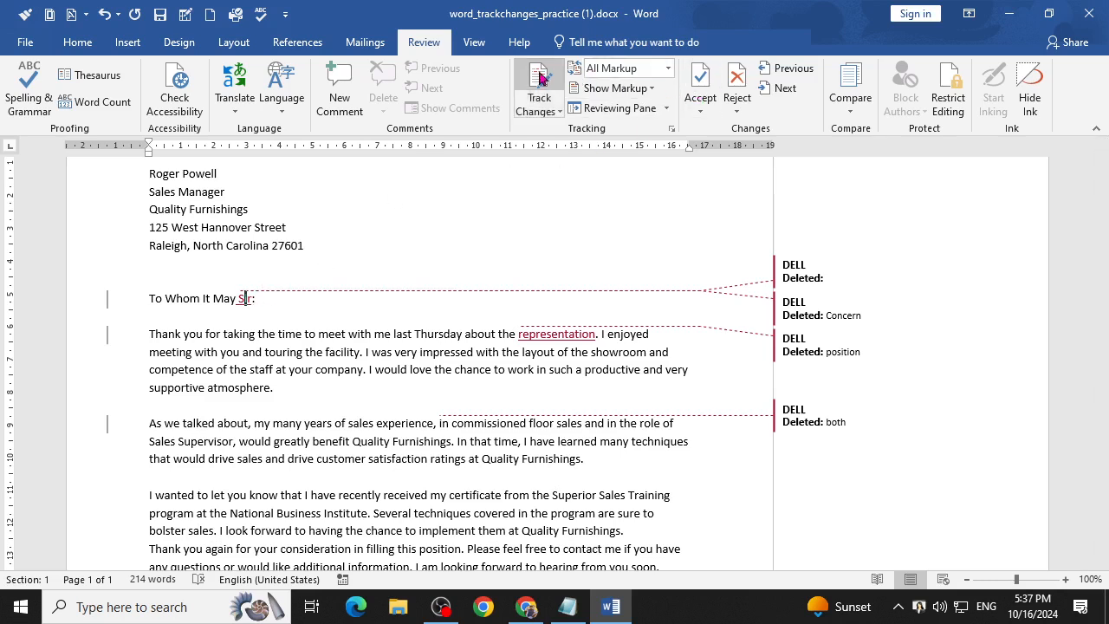
click(704, 81)
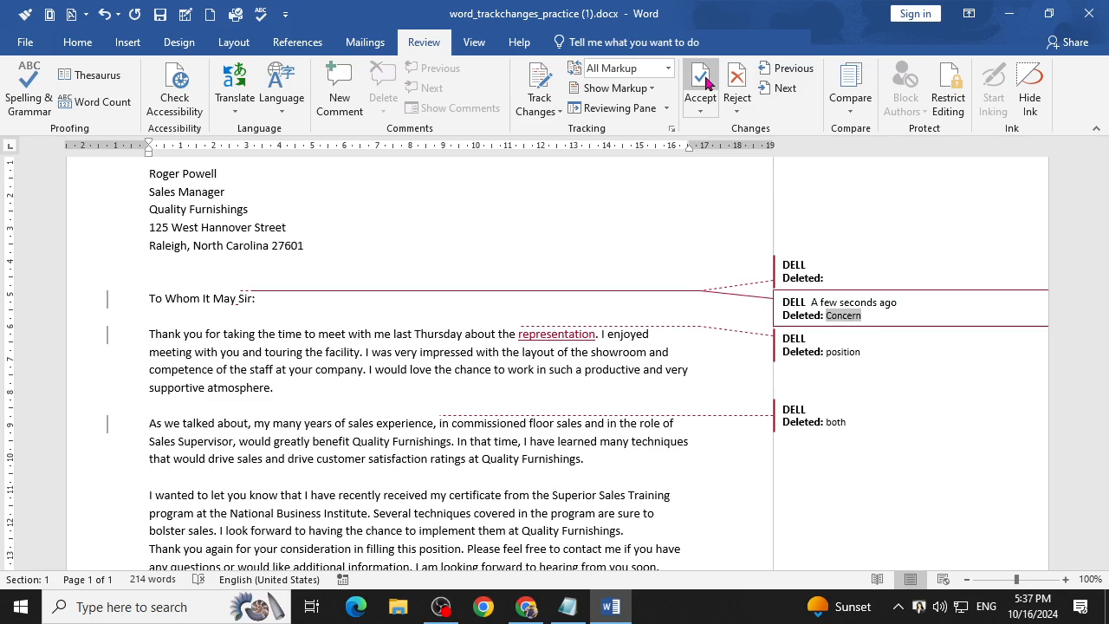
Reject the tracked insertion of "representation" in the first paragraph and select the balloon for the deleted word "position".
click(575, 334)
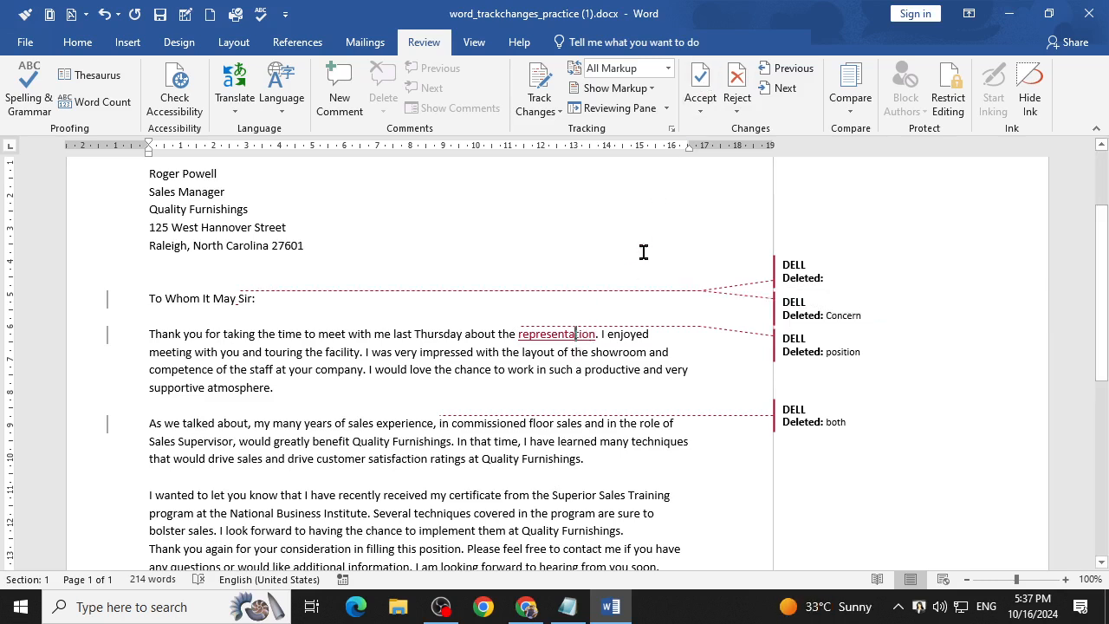
click(737, 80)
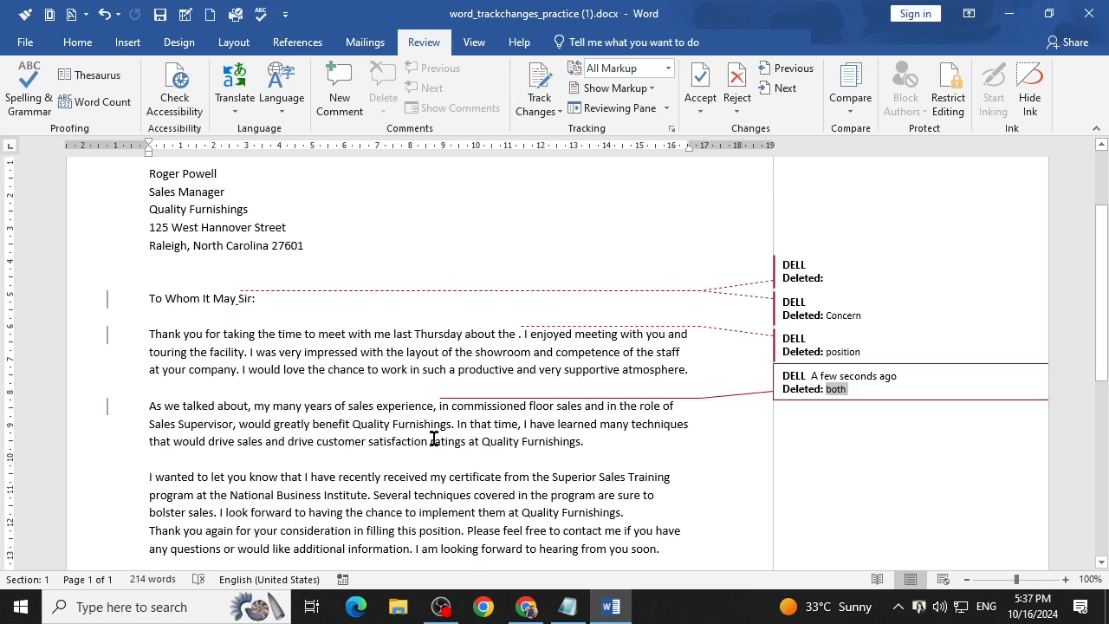
click(832, 351)
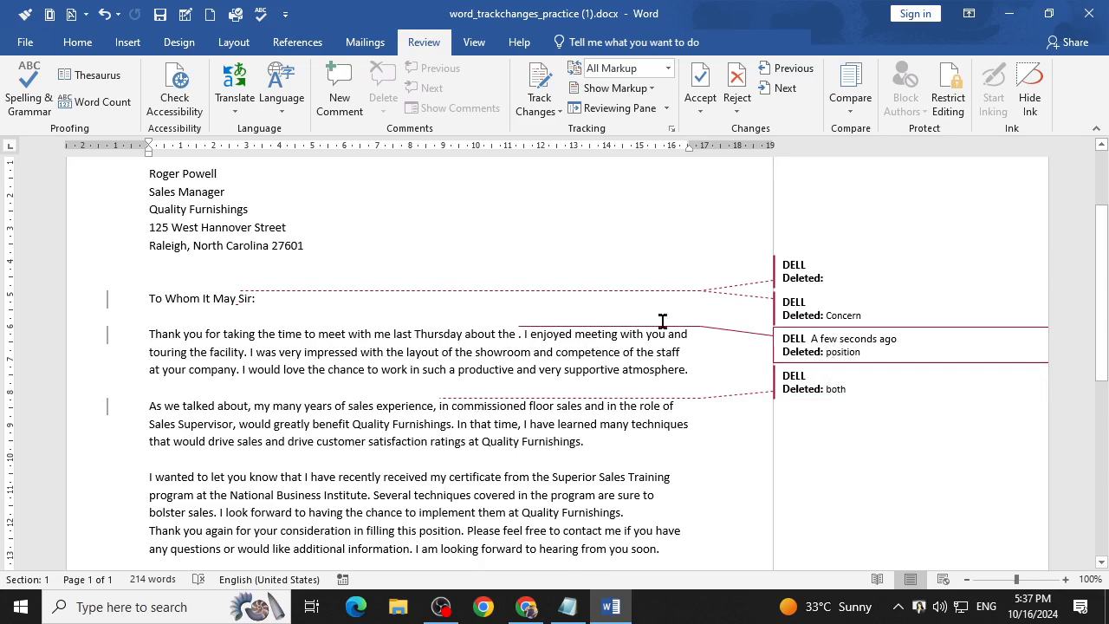
Accept the tracked space inserted before "Sir" in the salutation and reject the tracked deletion of the space beside it.
click(237, 299)
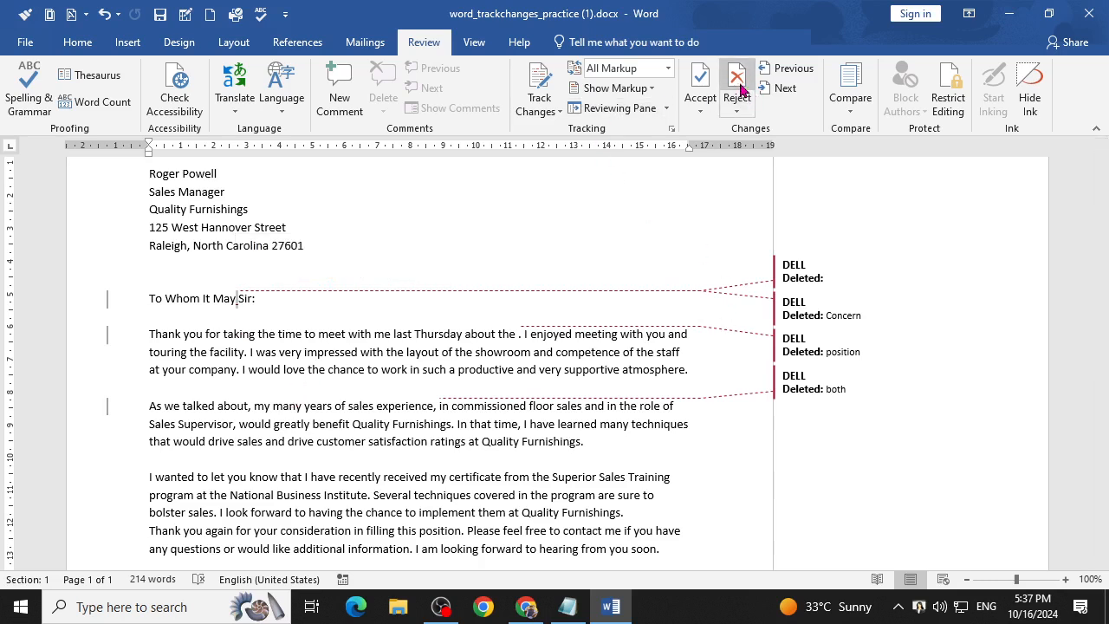
click(705, 83)
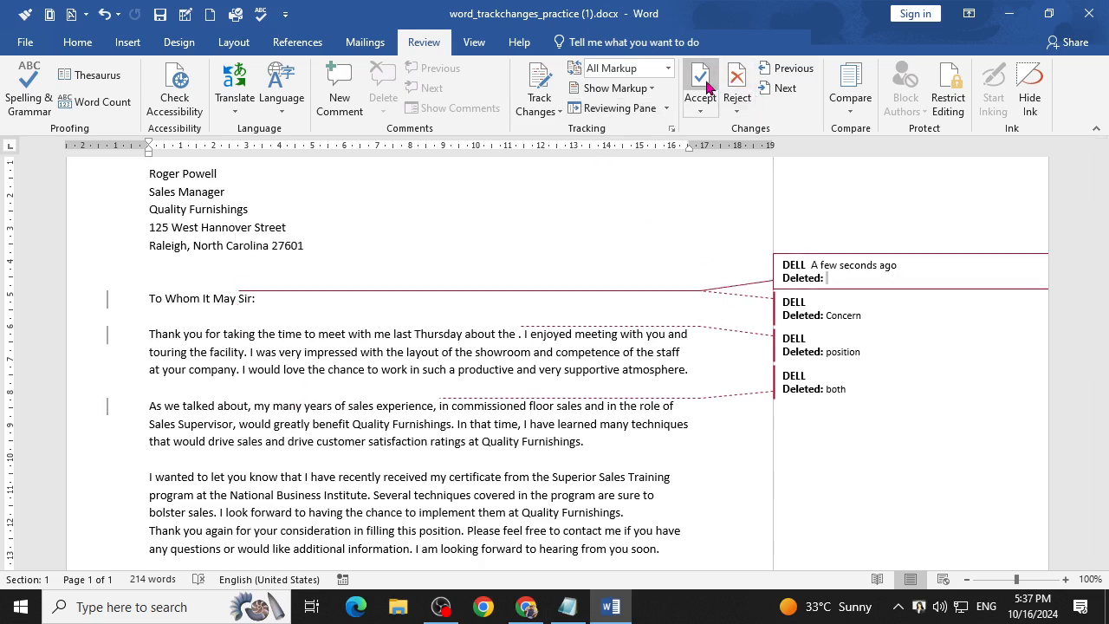
click(743, 87)
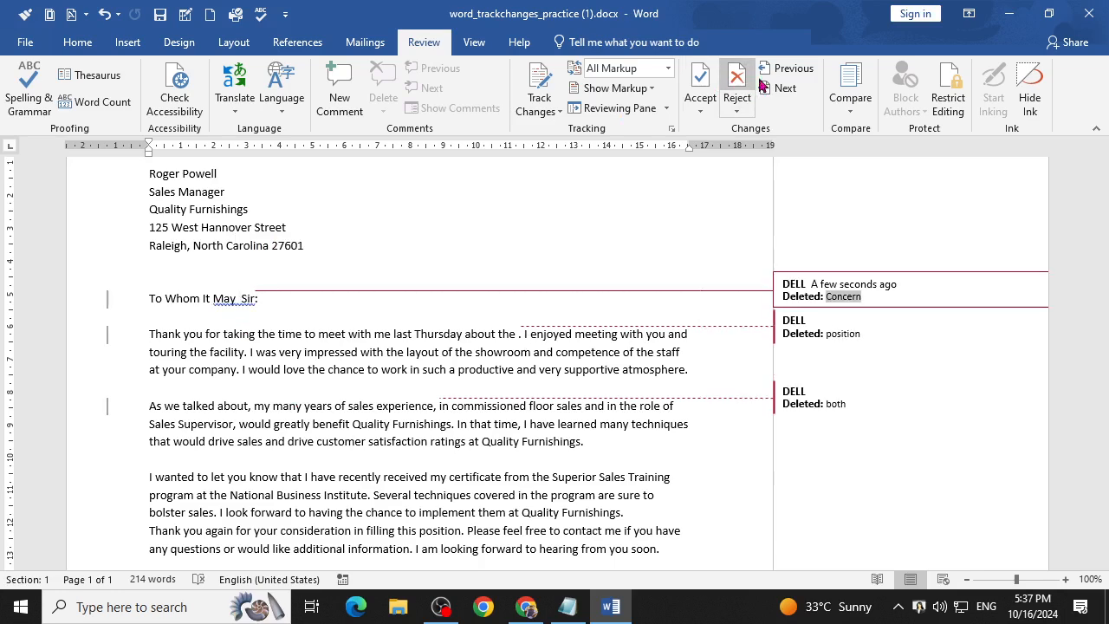
Switch to the browser tutorial and read steps 1 to 3 under "To accept or reject changes".
click(1009, 14)
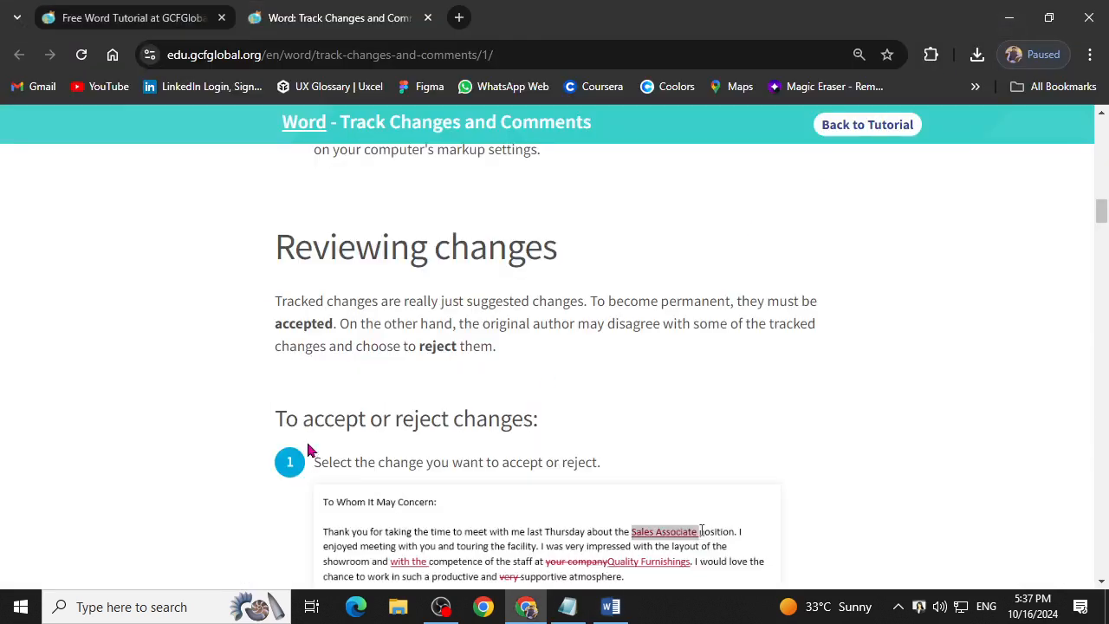
drag(302, 416, 528, 404)
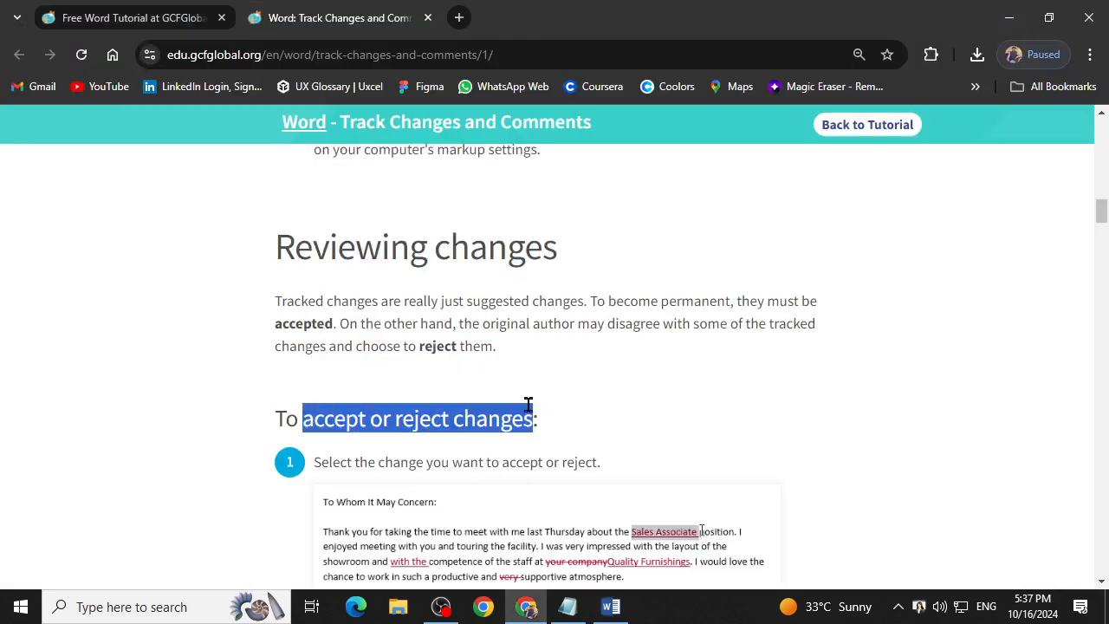
scroll(528, 404, down, 2)
drag(340, 288, 678, 373)
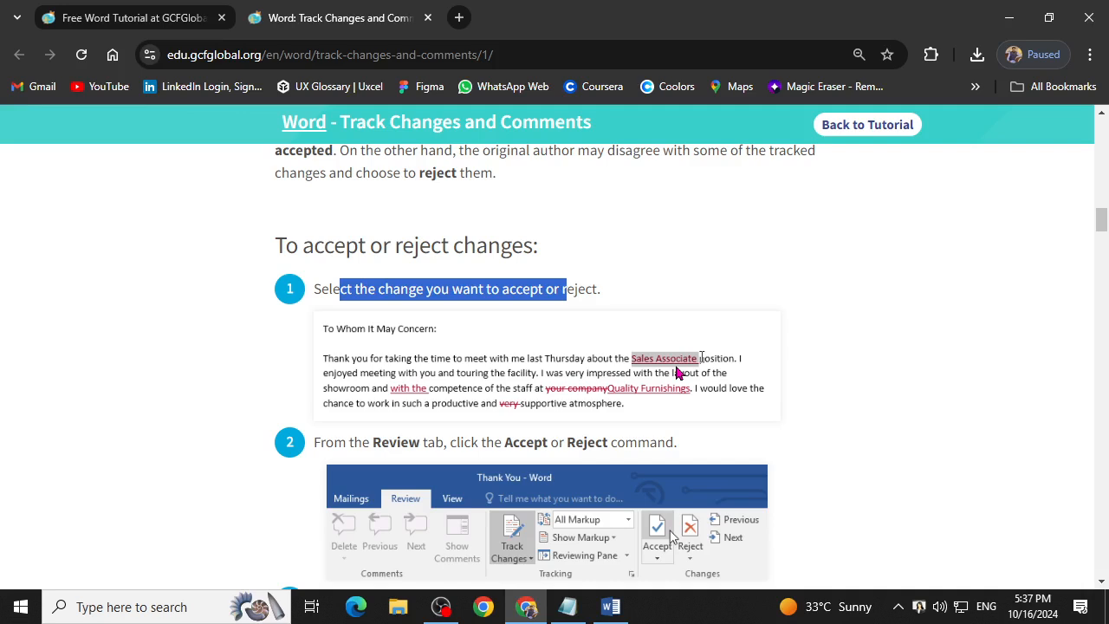
scroll(678, 373, down, 3)
scroll(675, 364, down, 2)
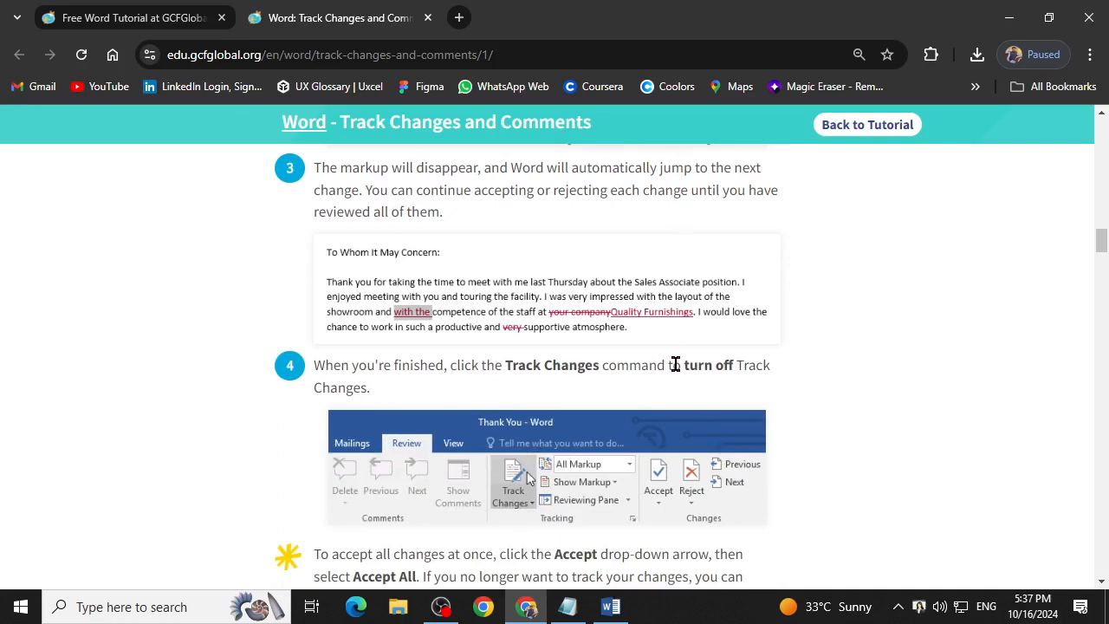
scroll(675, 365, down, 3)
scroll(674, 364, up, 5)
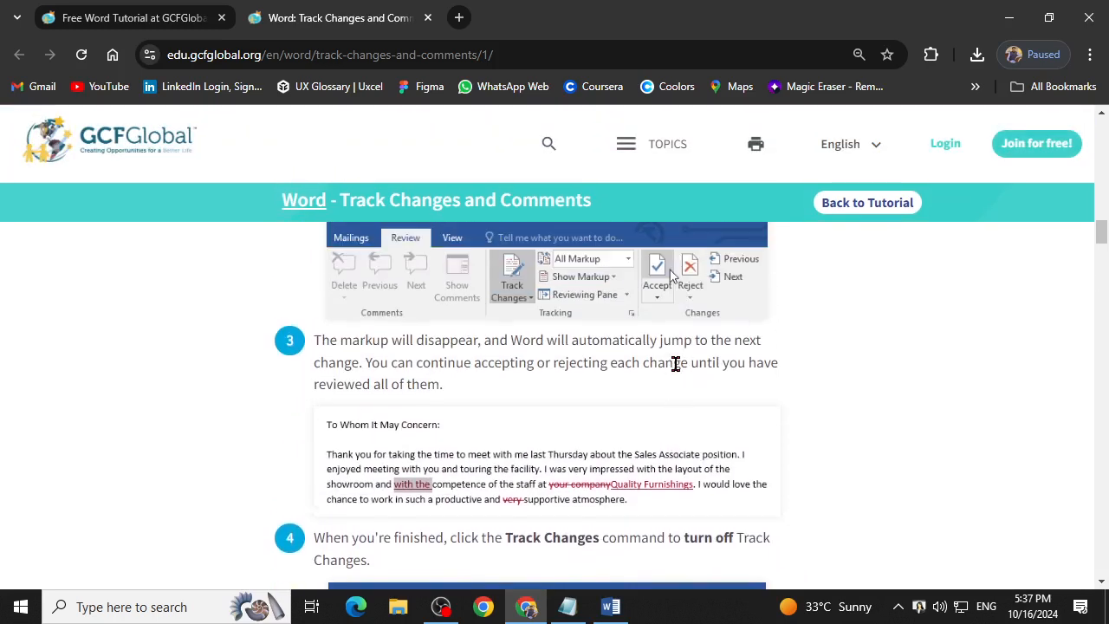
drag(313, 341, 466, 341)
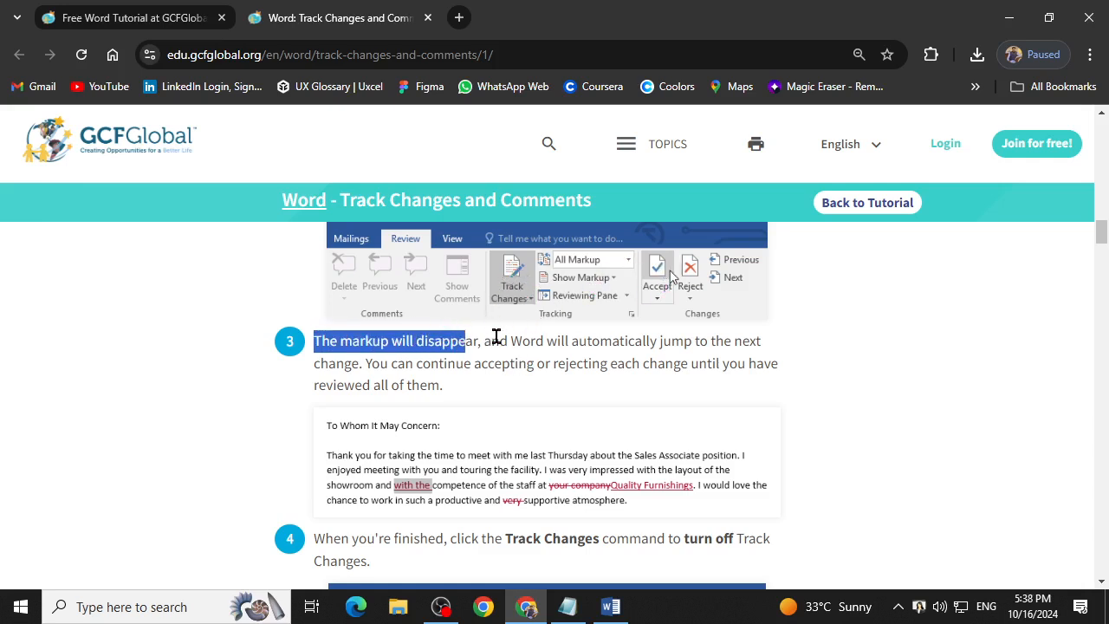
drag(491, 340, 684, 385)
click(371, 382)
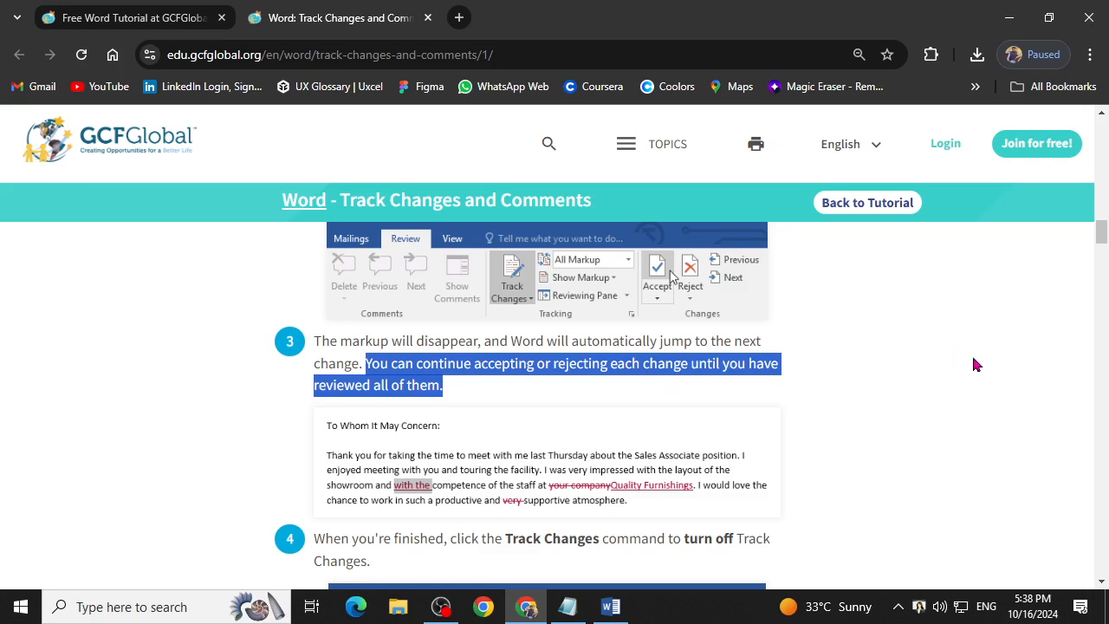
Read step 4 on turning off Track Changes and the tip about Accept All and Accept All and Stop Tracking.
scroll(760, 396, down, 2)
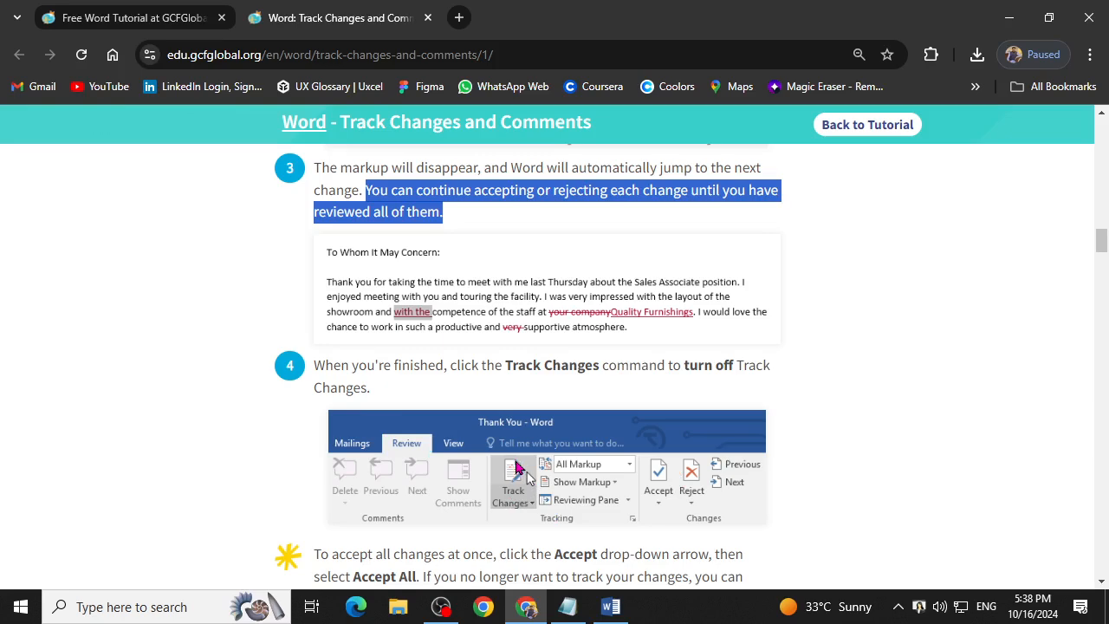
scroll(517, 468, down, 3)
drag(314, 295, 482, 315)
click(545, 313)
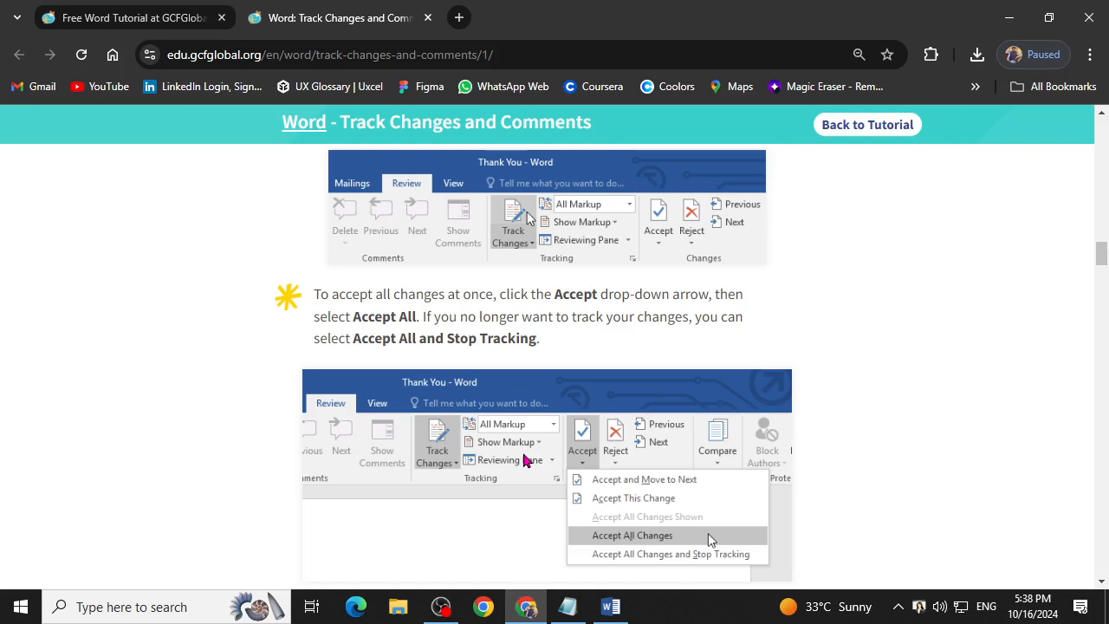
drag(367, 317, 546, 355)
click(546, 355)
Read the "Track Changes viewing options" section with its four markup display modes.
scroll(567, 360, down, 3)
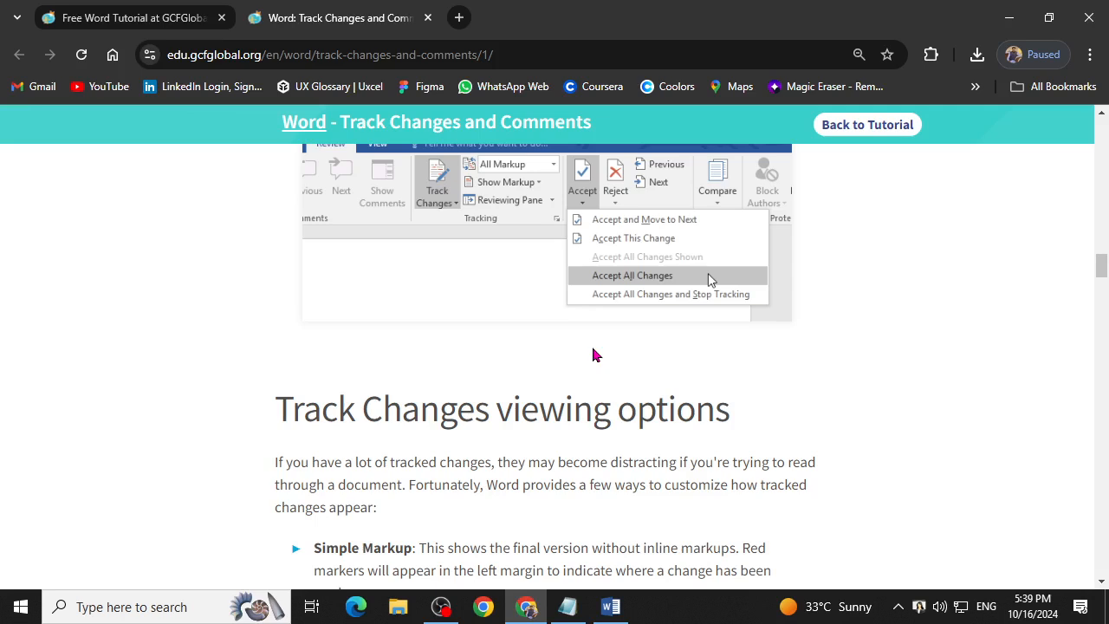
scroll(738, 532, down, 3)
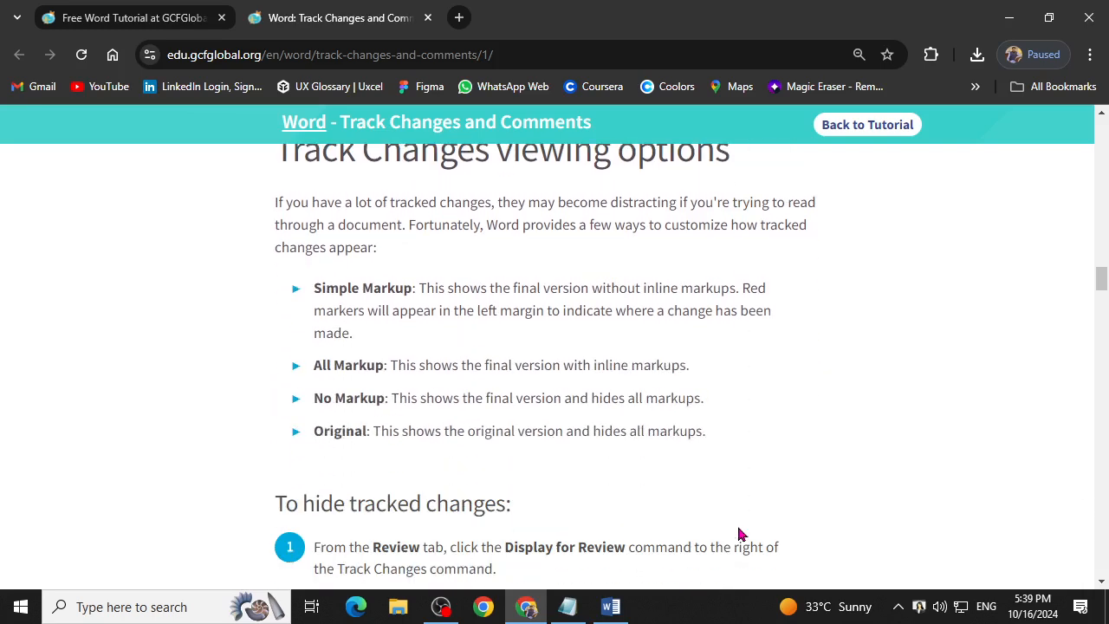
scroll(560, 465, up, 1)
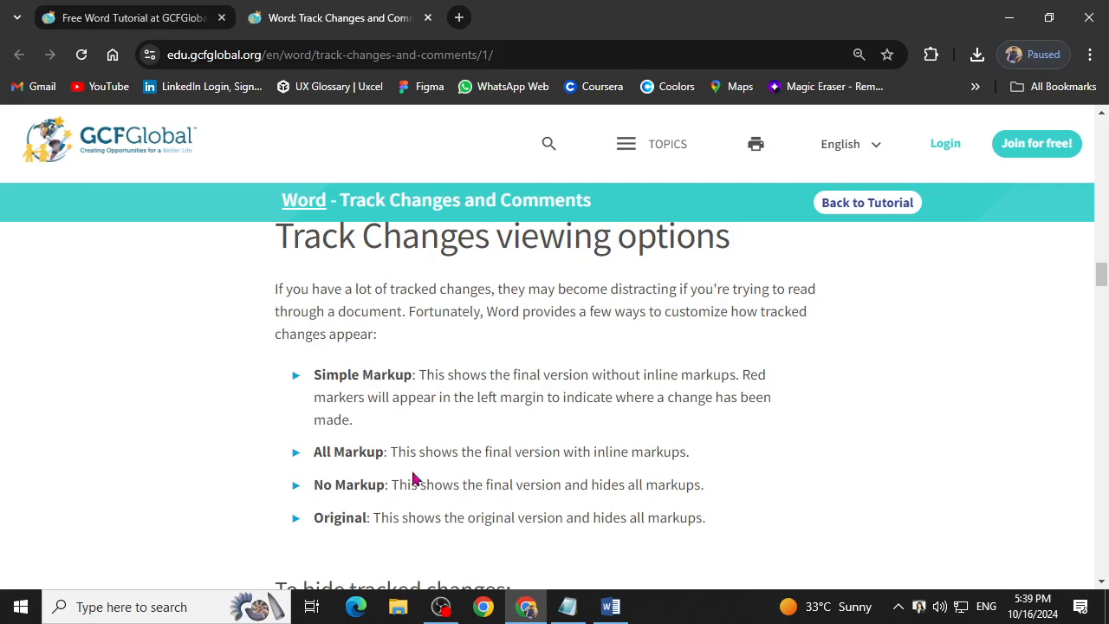
Switch to the practice letter in Word and compare its tracked changes in Simple Markup and All Markup.
click(611, 606)
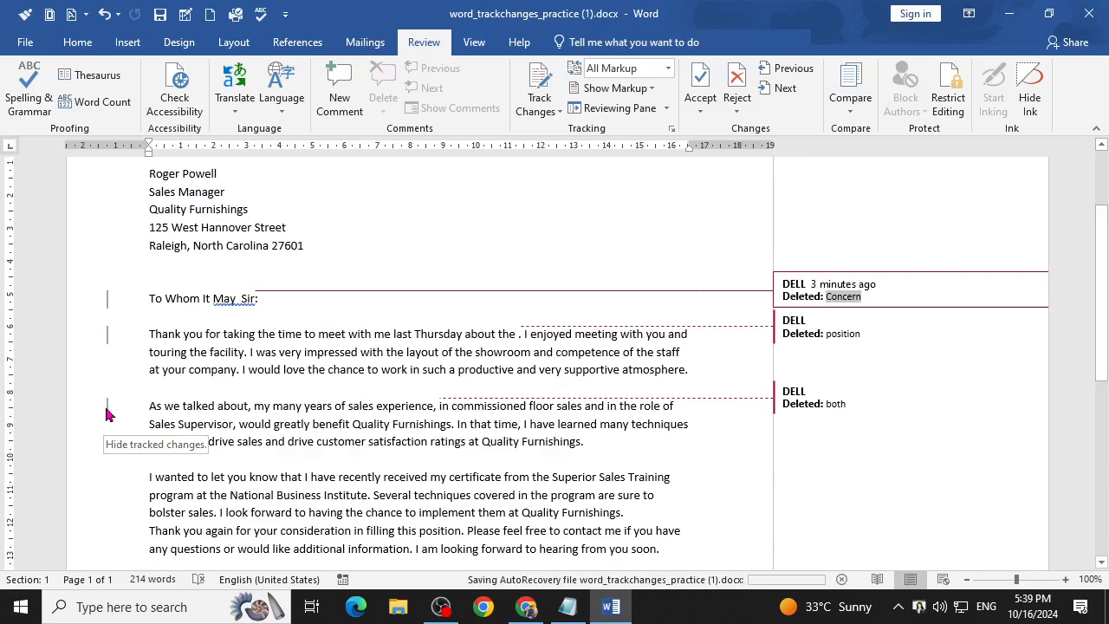
click(666, 69)
click(628, 88)
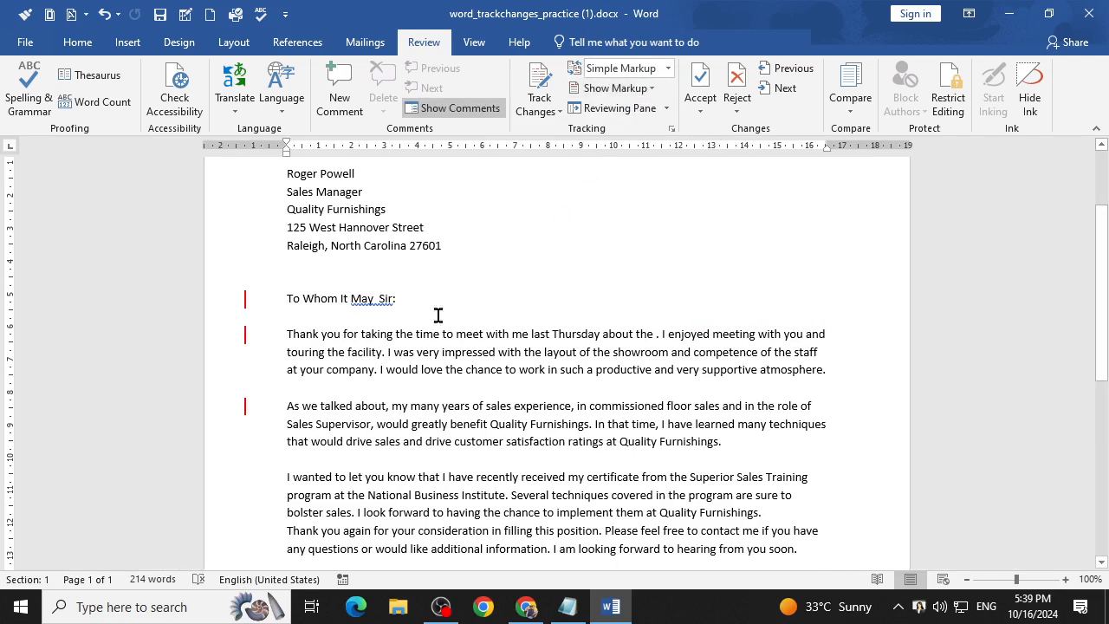
click(668, 69)
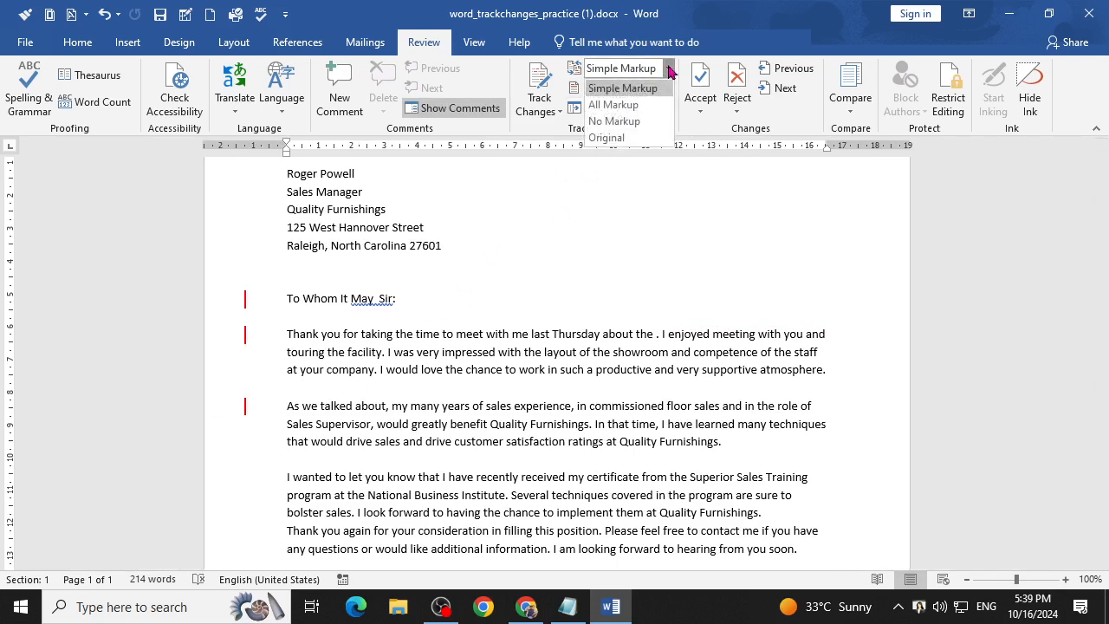
click(630, 105)
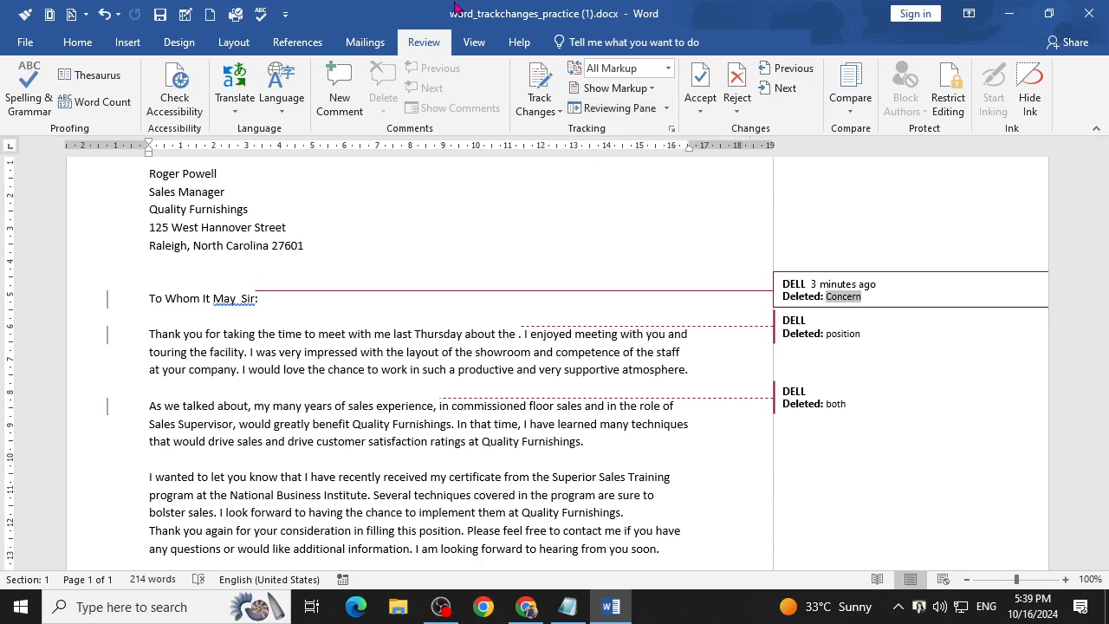
View the letter with No Markup and set its review display to Original.
click(667, 71)
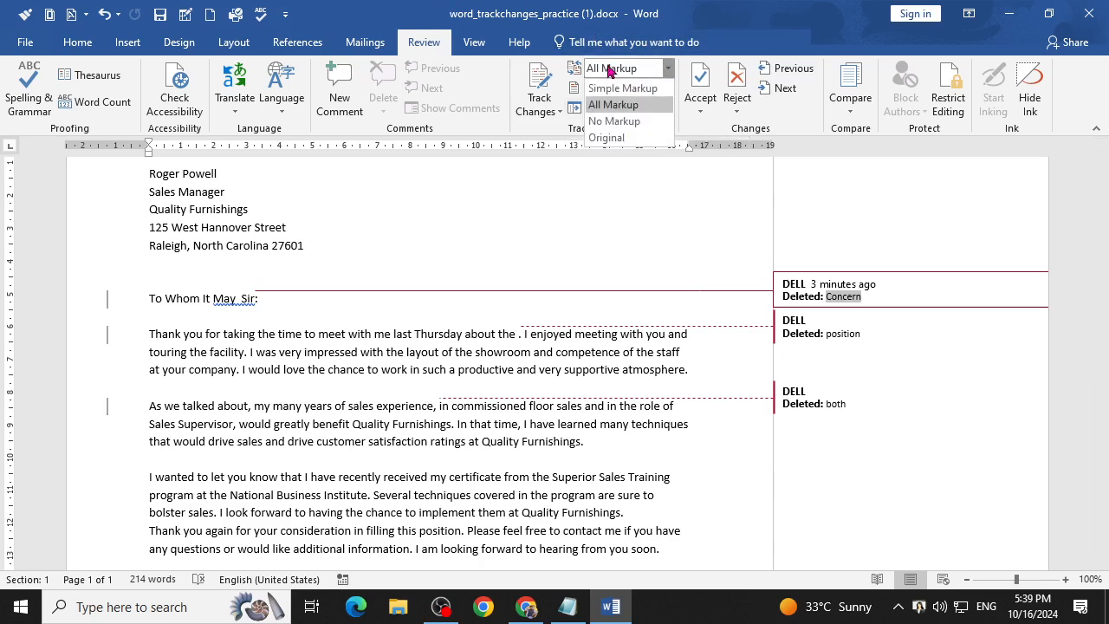
click(668, 119)
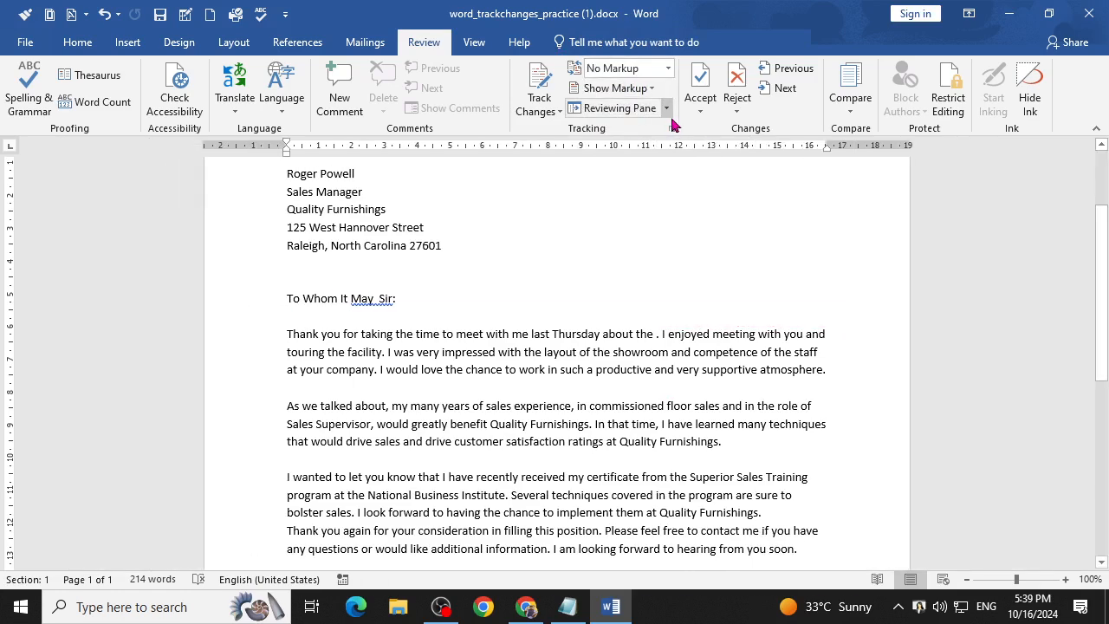
click(667, 68)
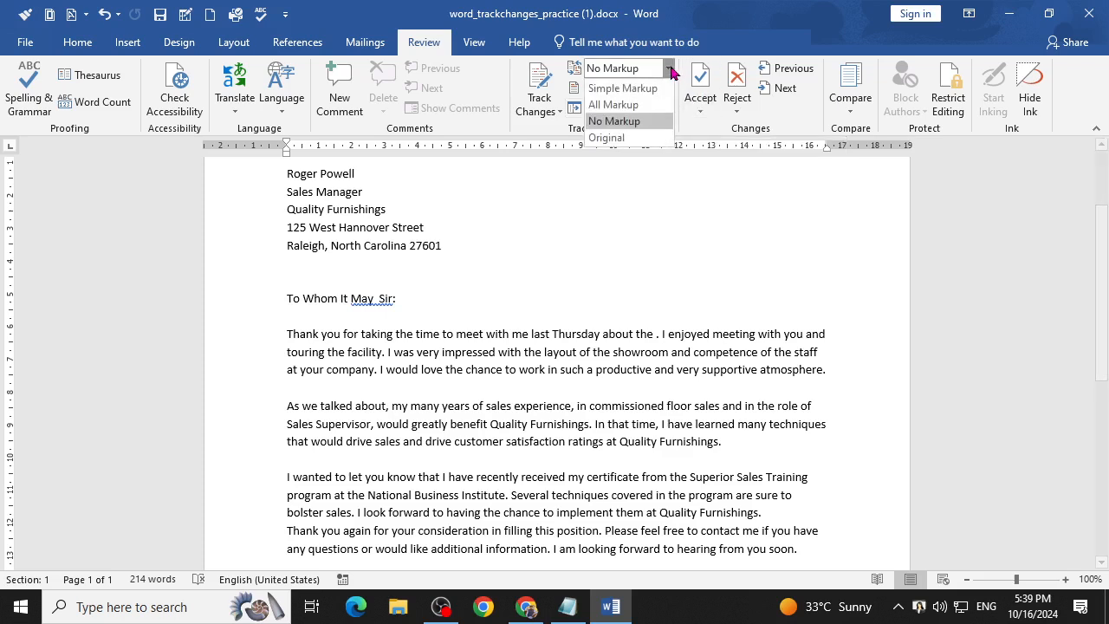
click(633, 137)
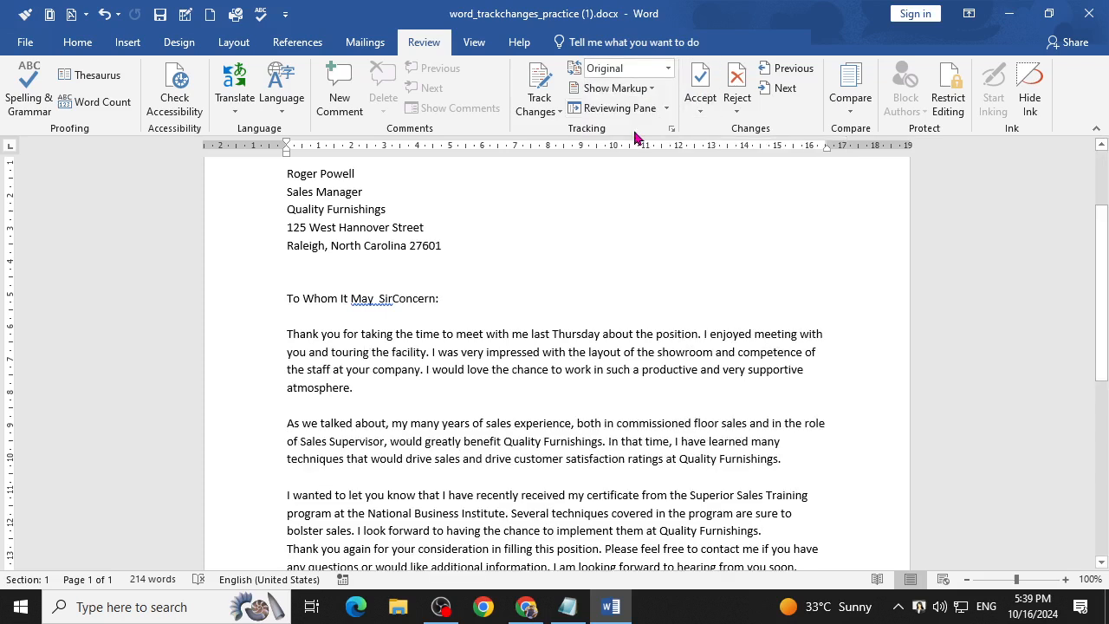
Switch back to the browser tutorial's "Track Changes viewing options" section.
click(526, 607)
right_click(366, 394)
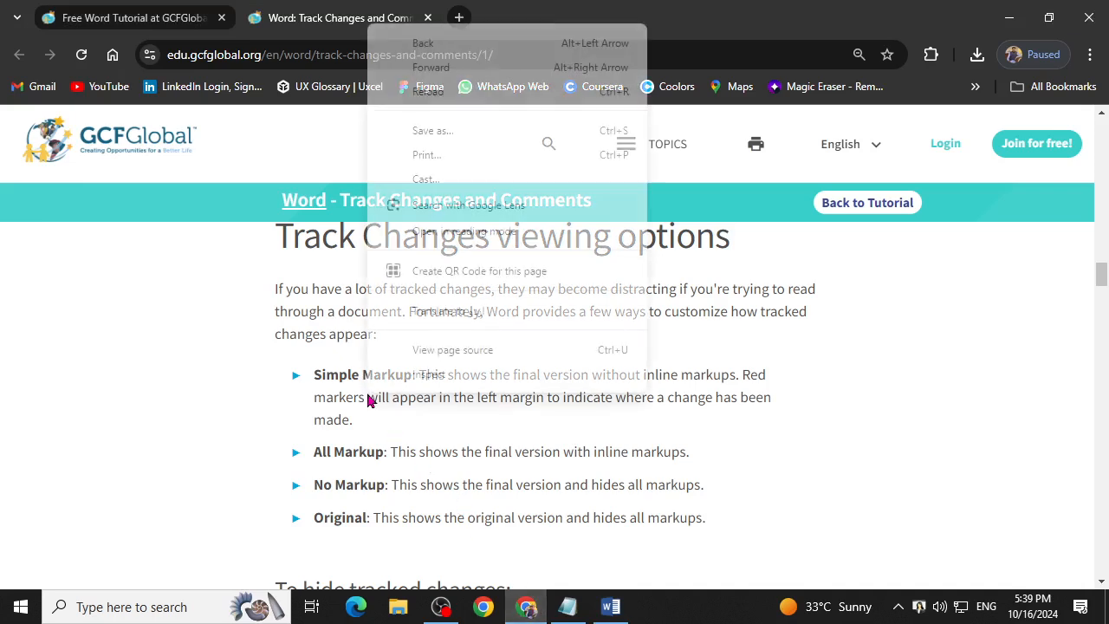
key(Escape)
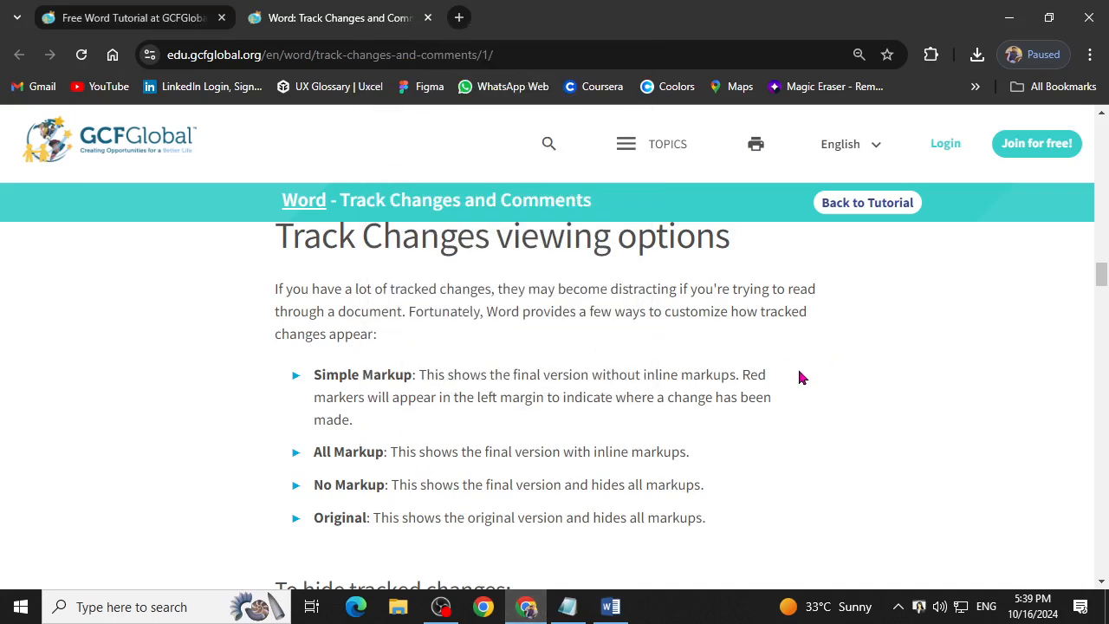
Review the tutorial's descriptions of Simple Markup, All Markup, No Markup and Original.
drag(415, 396, 546, 395)
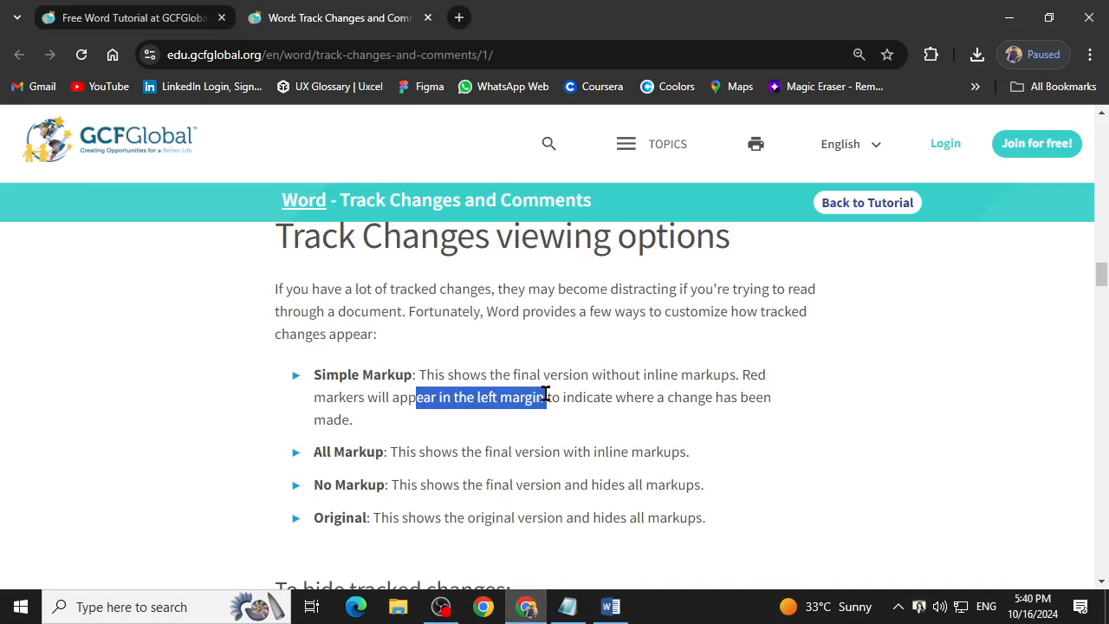
drag(375, 452, 480, 455)
drag(391, 485, 517, 488)
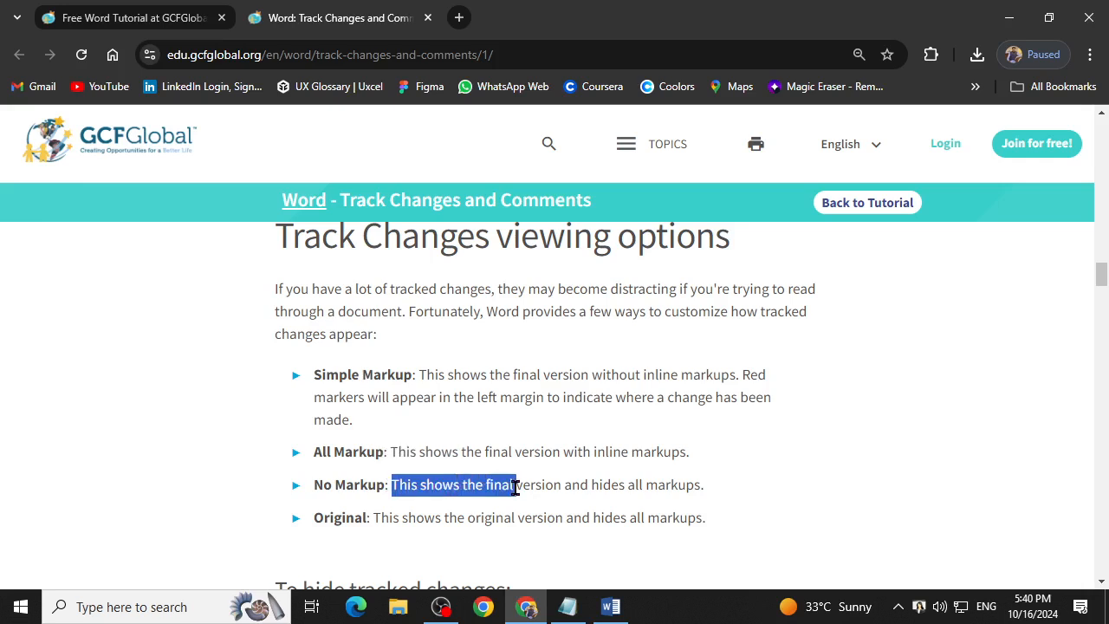
drag(416, 518, 443, 517)
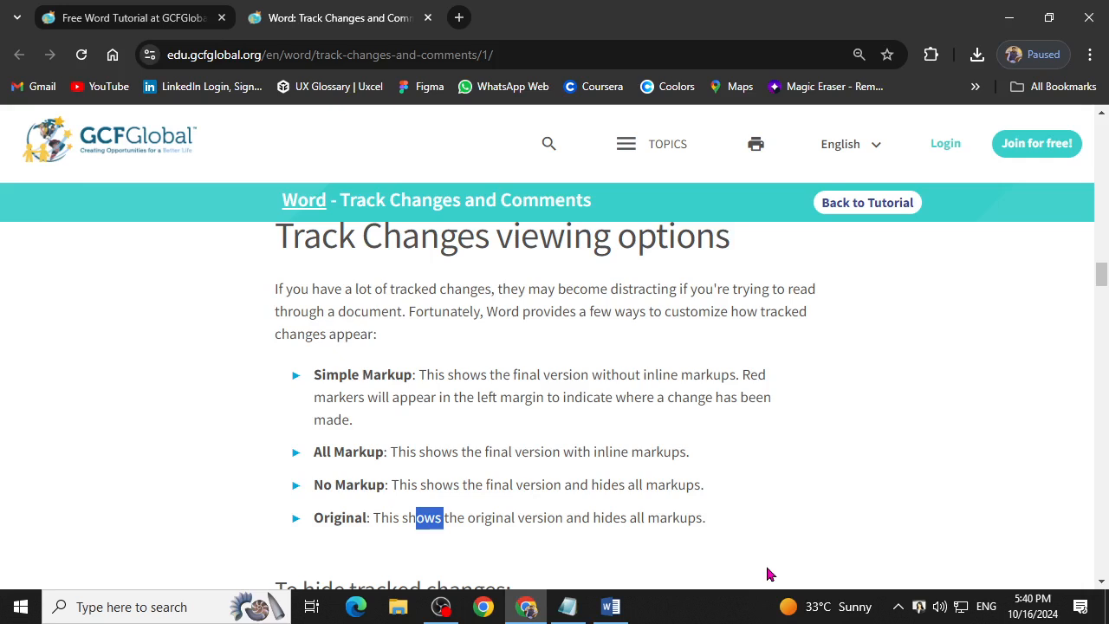
Read the tutorial's "To hide tracked changes" instructions and the introduction to "To show revisions in balloons".
scroll(770, 573, down, 4)
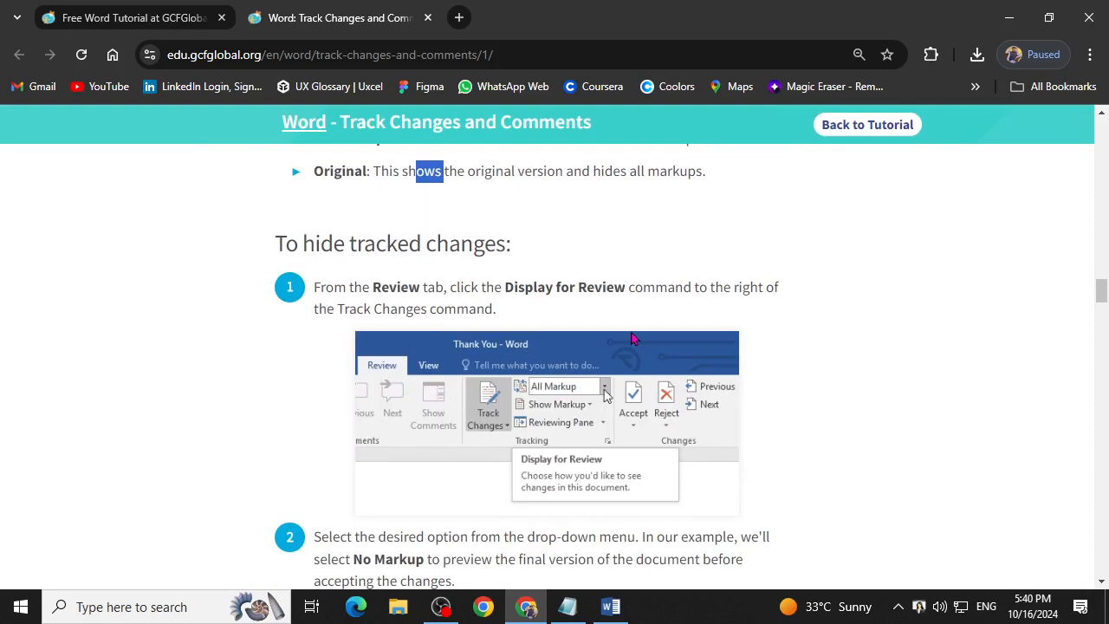
scroll(609, 398, down, 3)
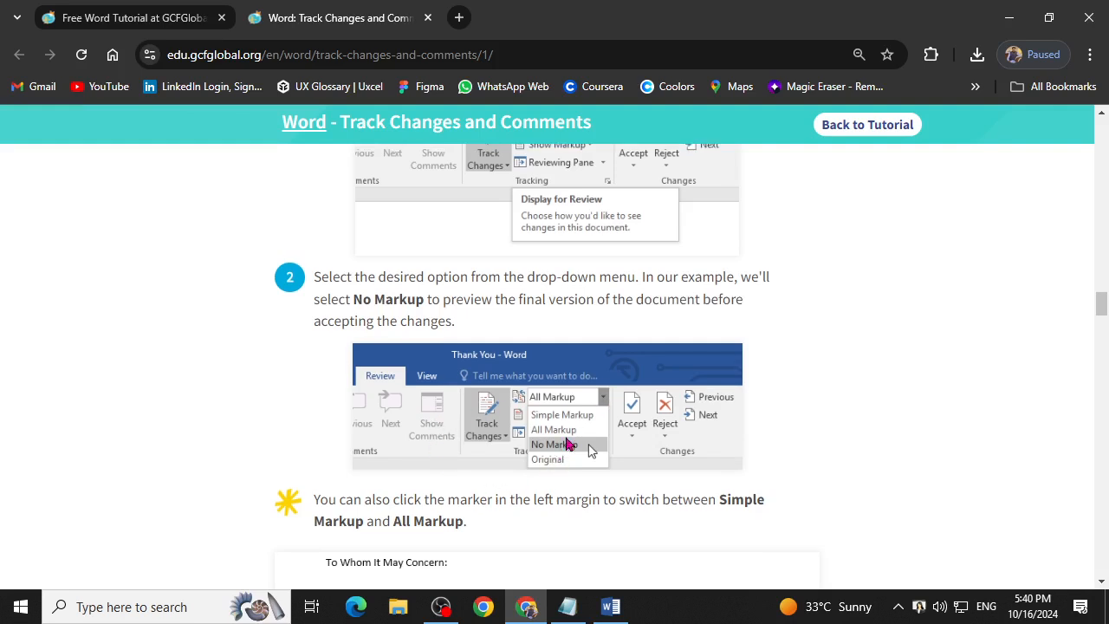
scroll(589, 450, down, 4)
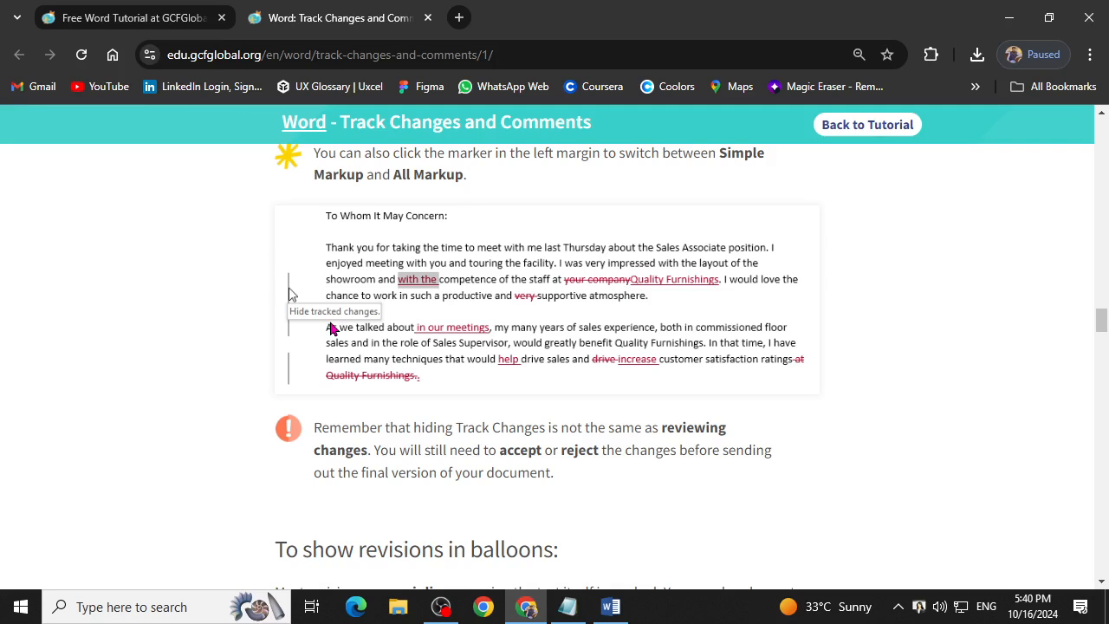
scroll(342, 305, up, 1)
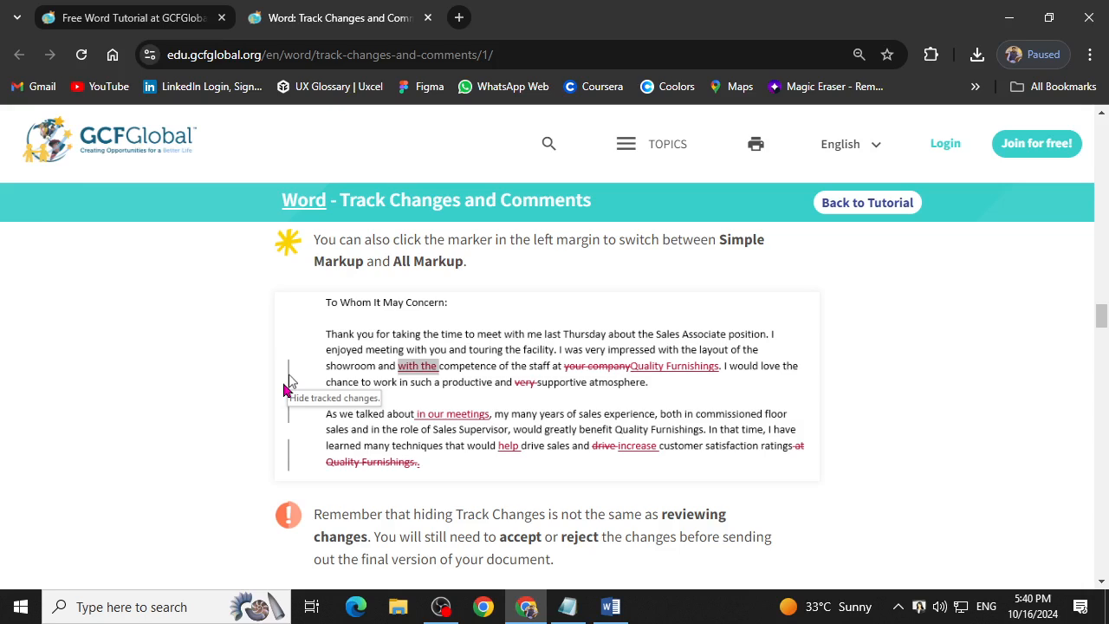
scroll(290, 382, down, 2)
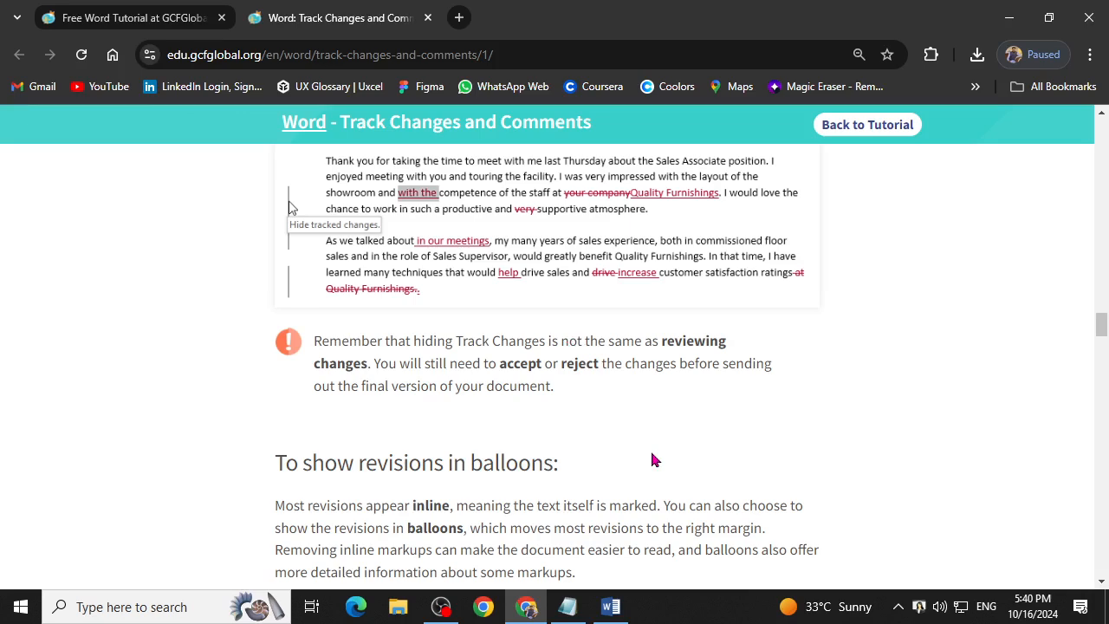
scroll(654, 459, down, 2)
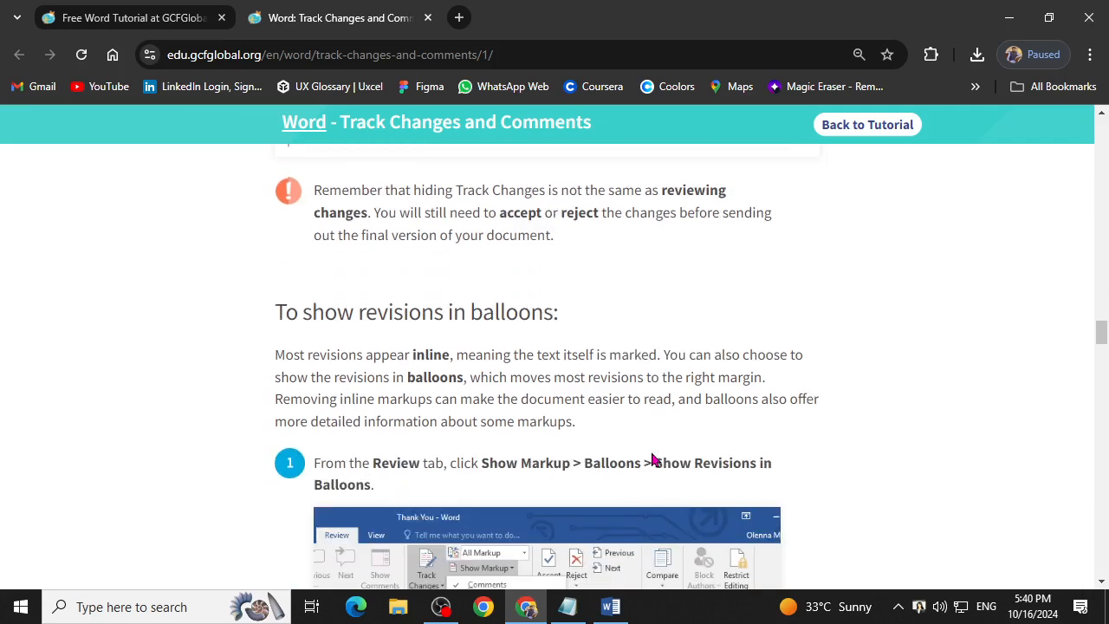
scroll(654, 459, down, 1)
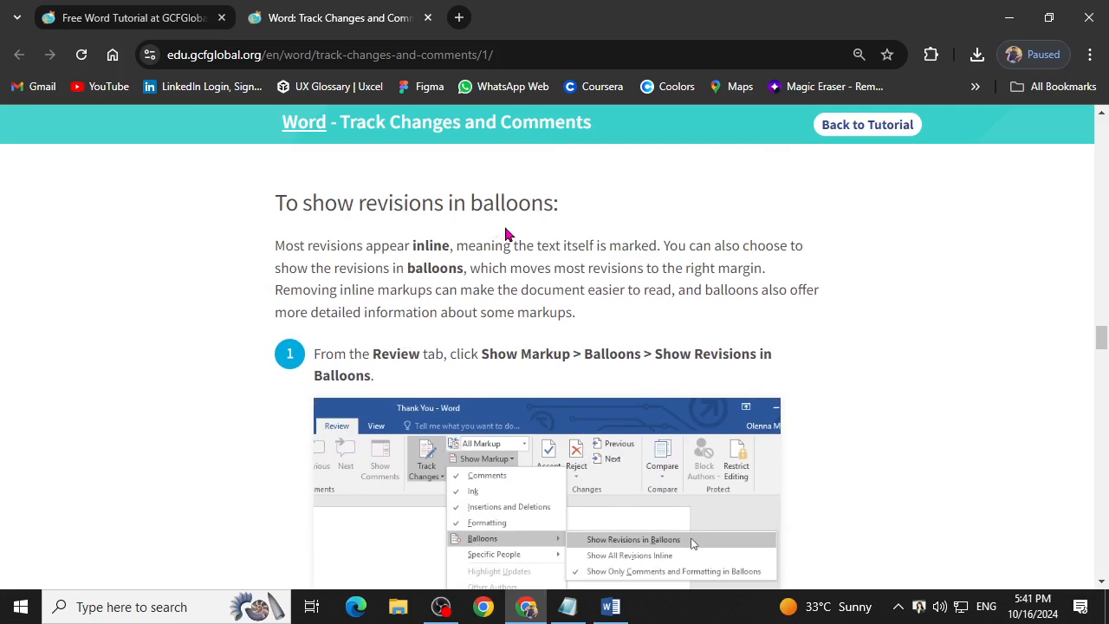
Switch to the practice letter in Word, display it in All Markup and show revisions in balloons.
click(611, 606)
click(641, 69)
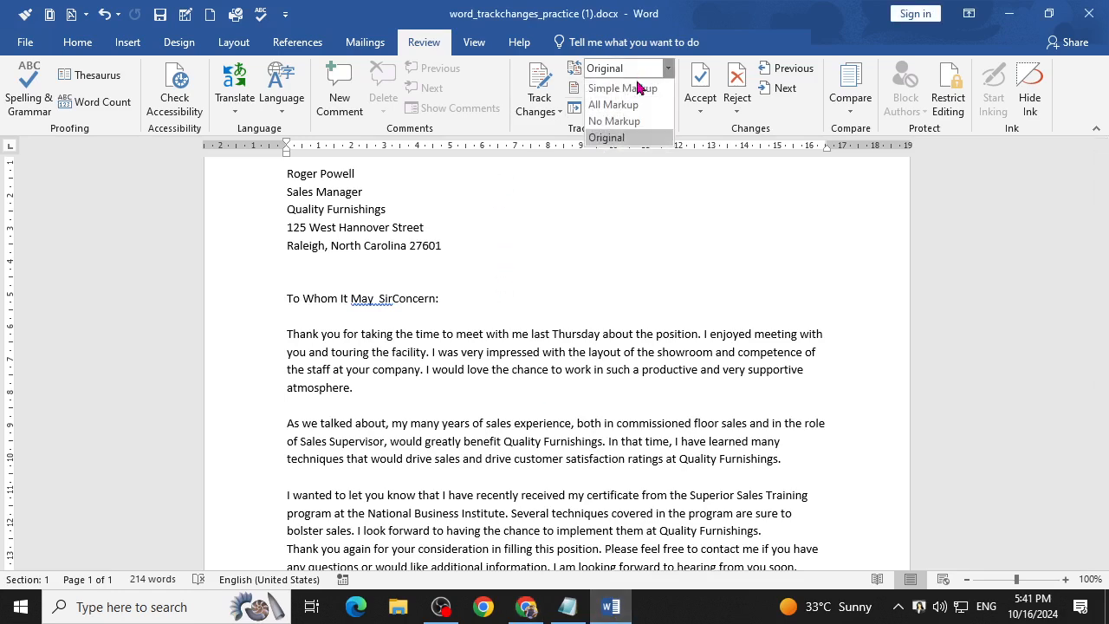
click(633, 104)
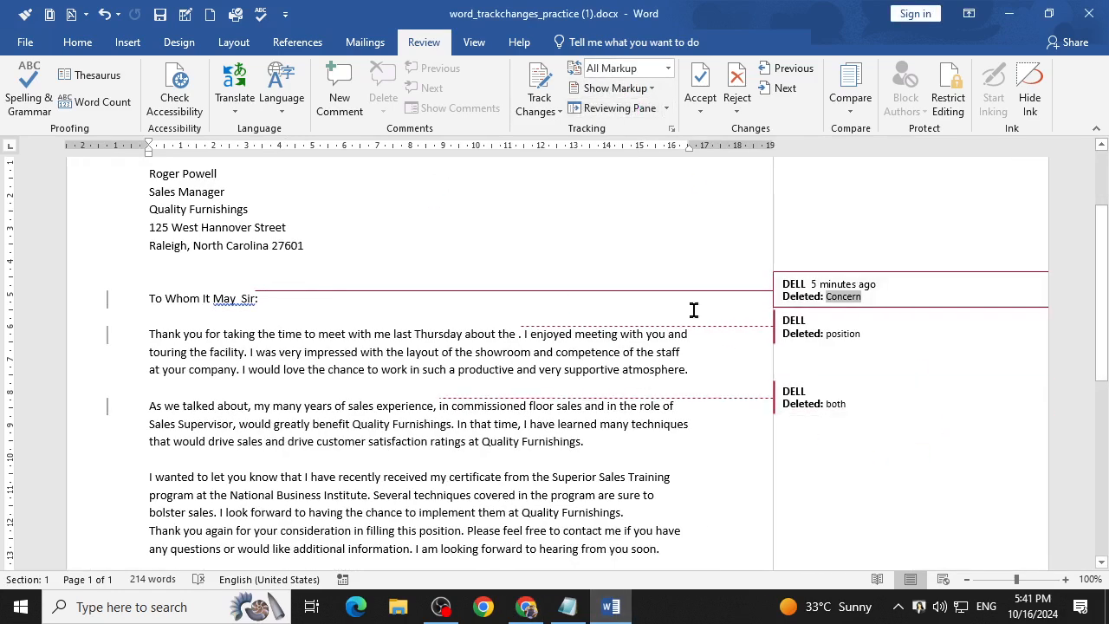
click(654, 89)
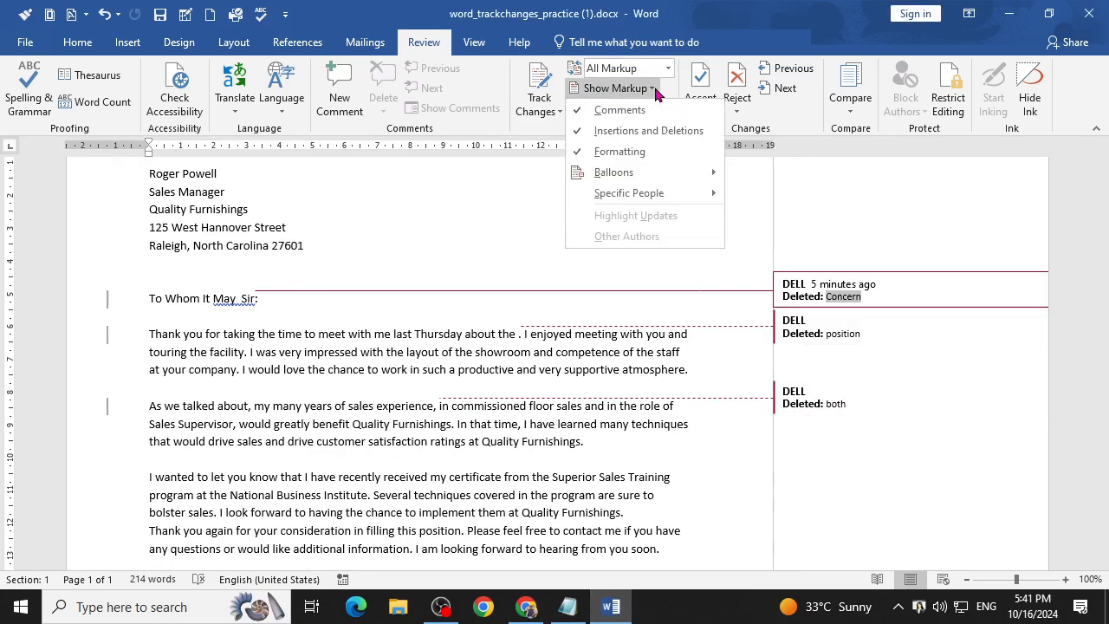
mouse_move(635, 177)
click(790, 174)
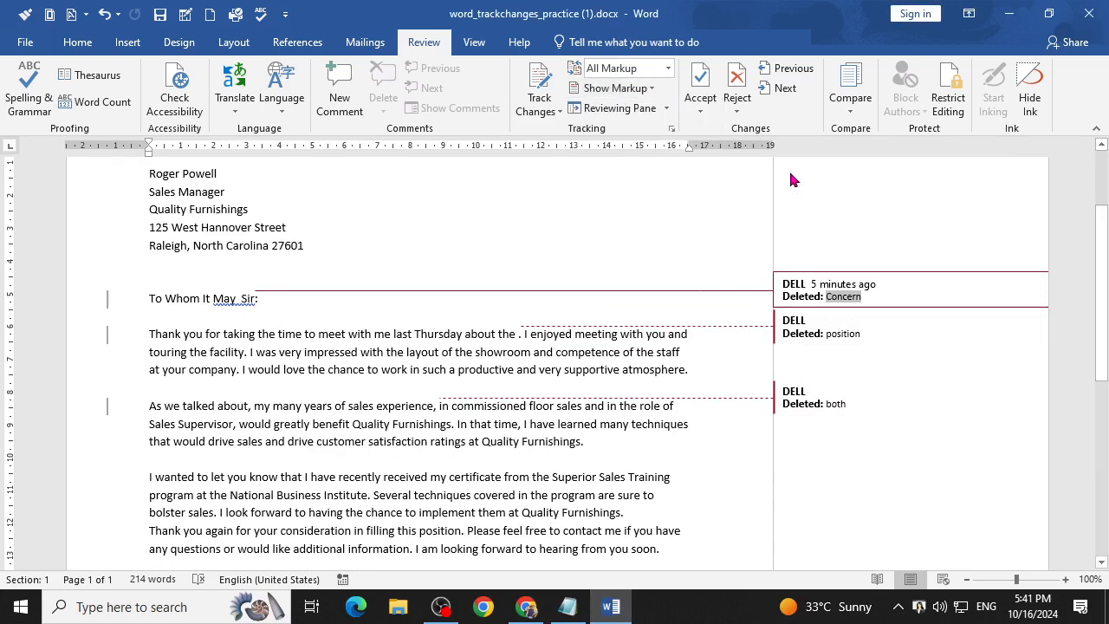
Set the letter's review display to Simple Markup.
click(654, 88)
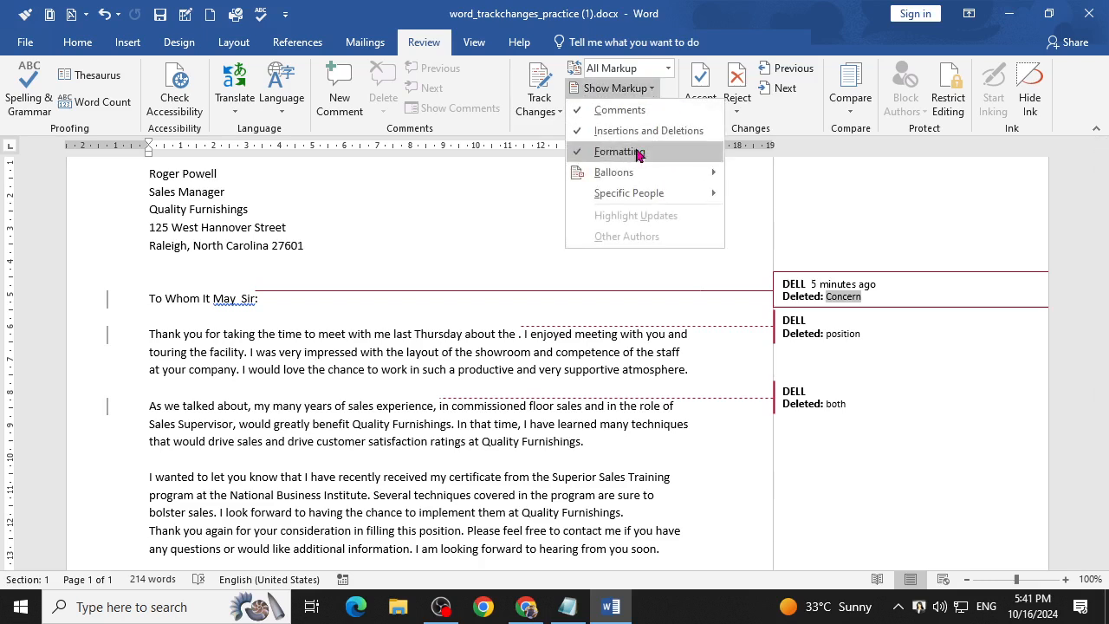
click(675, 76)
click(669, 68)
click(631, 86)
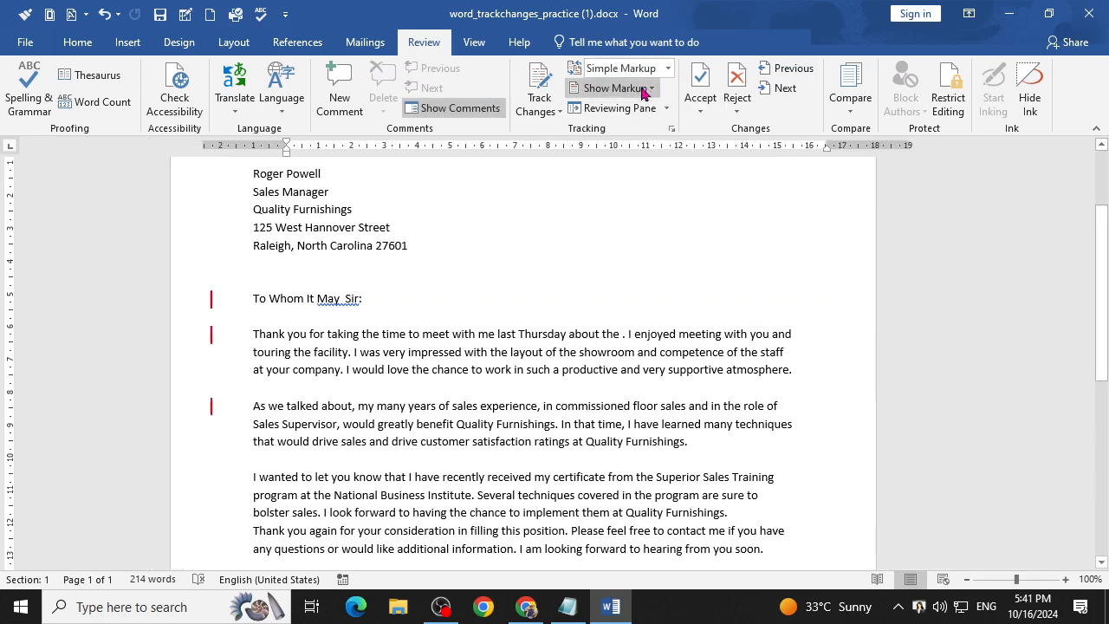
Try showing all revisions inline, and return the balloon setting to Show Revisions in Balloons.
click(653, 88)
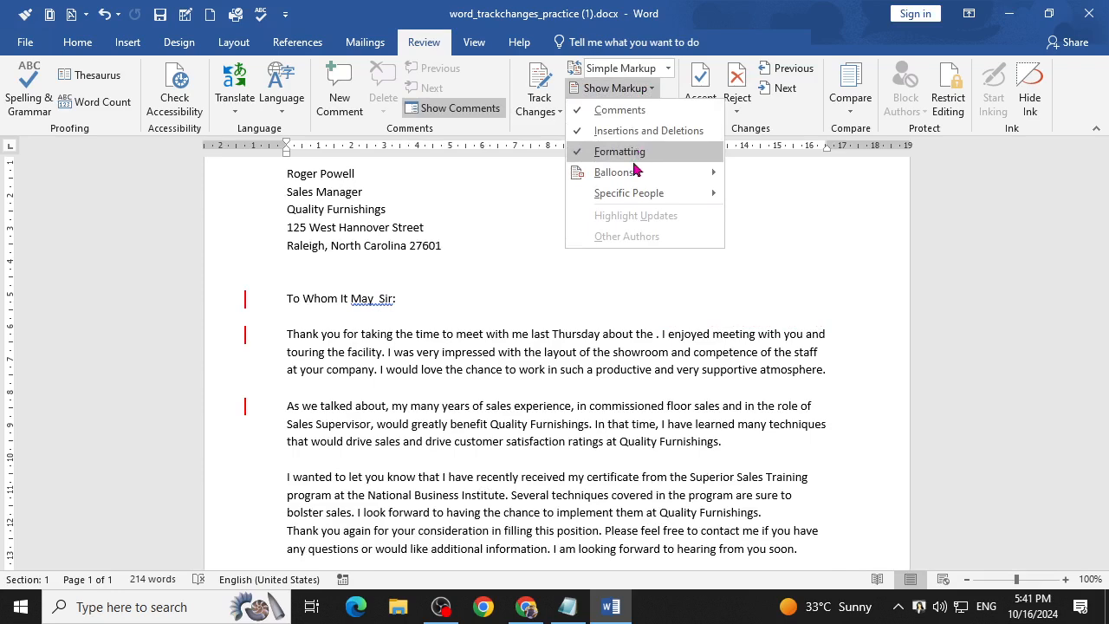
mouse_move(635, 172)
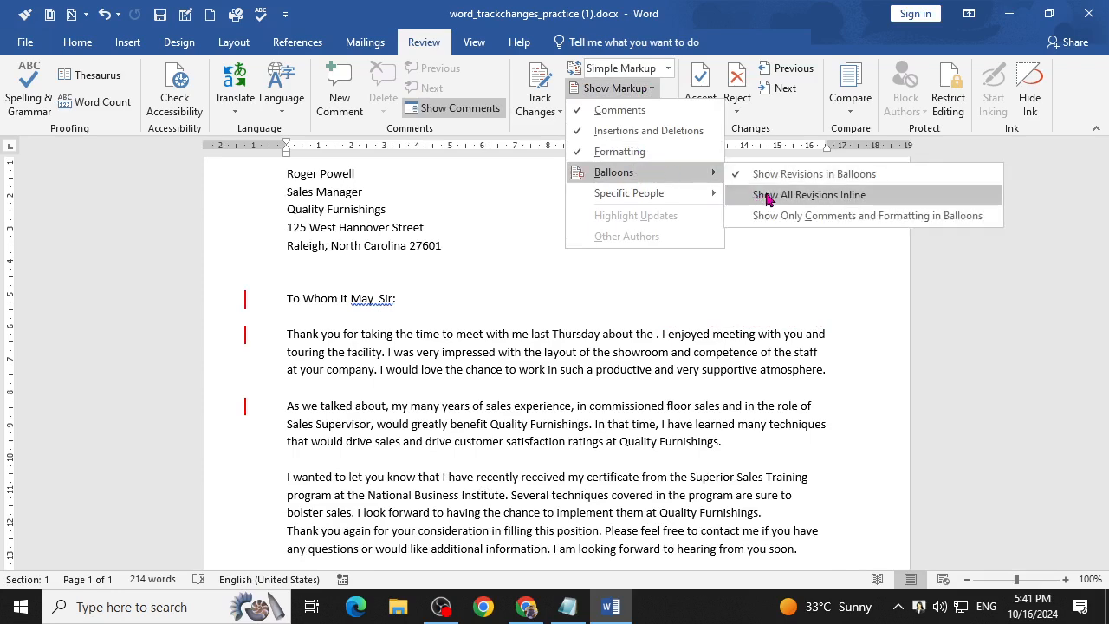
click(768, 196)
click(648, 95)
mouse_move(646, 171)
click(750, 178)
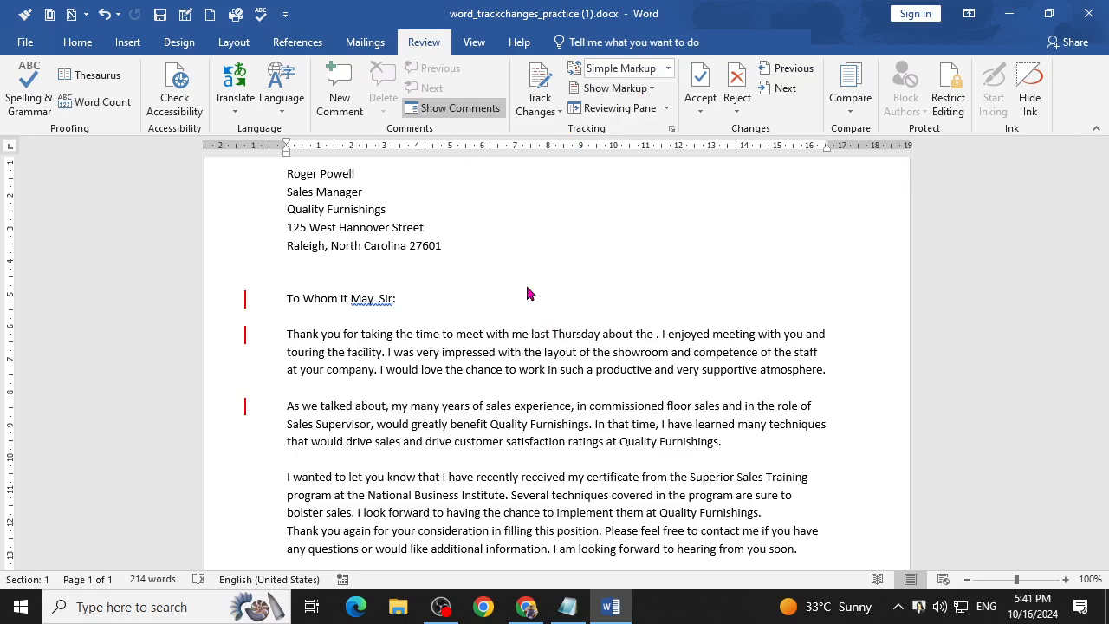
Turn on Track Changes and delete the word "meet" in the first sentence of the letter's opening paragraph.
click(537, 91)
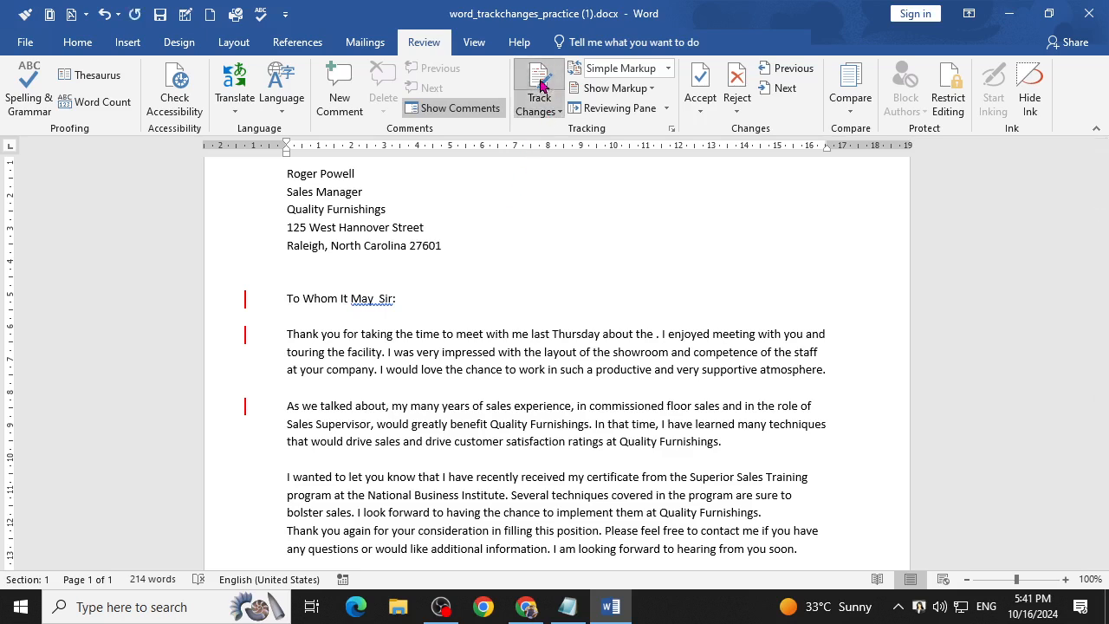
double_click(479, 338)
key(Right)
key(BackSpace)
key(BackSpace)
key(BackSpace)
key(BackSpace)
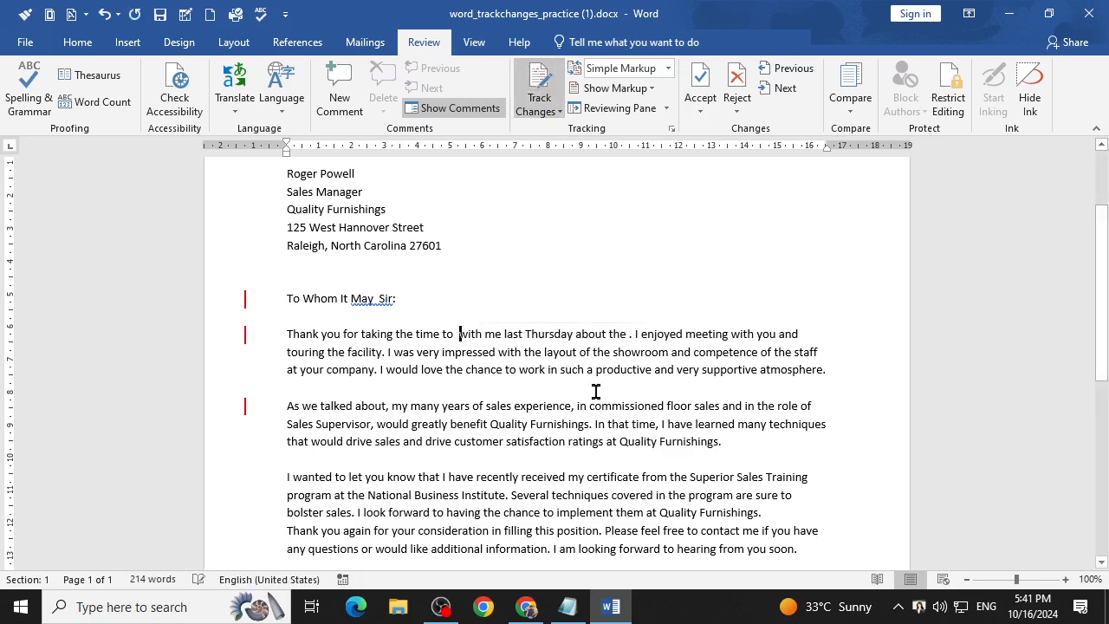
Replace "about" with "for you" after "last Thursday" in the opening paragraph.
drag(606, 335, 578, 338)
key(BackSpace)
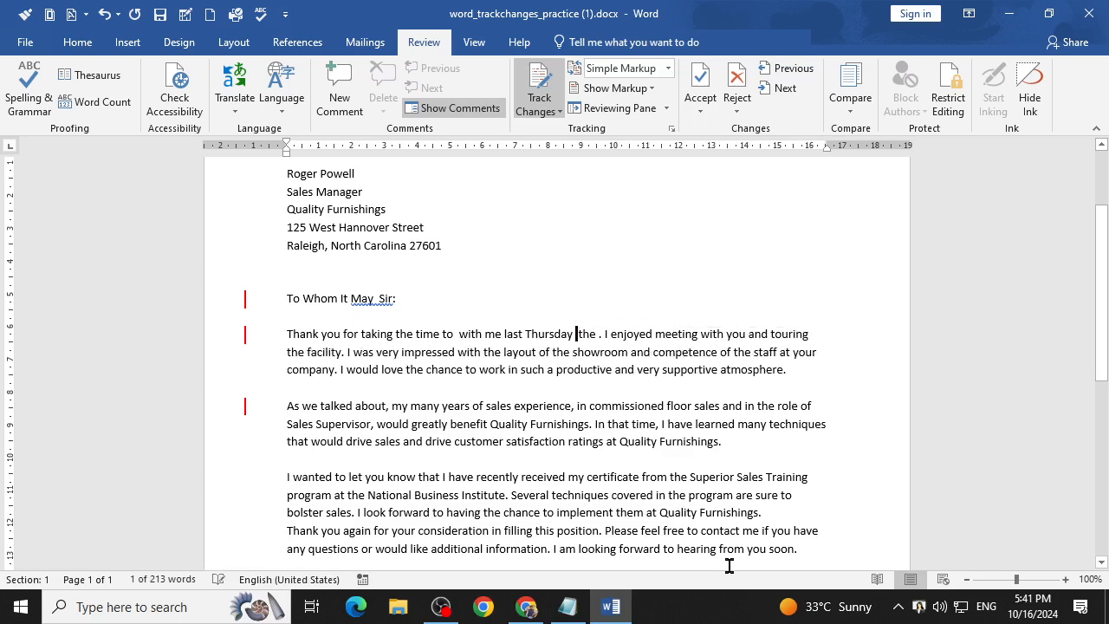
text(for)
key(BackSpace)
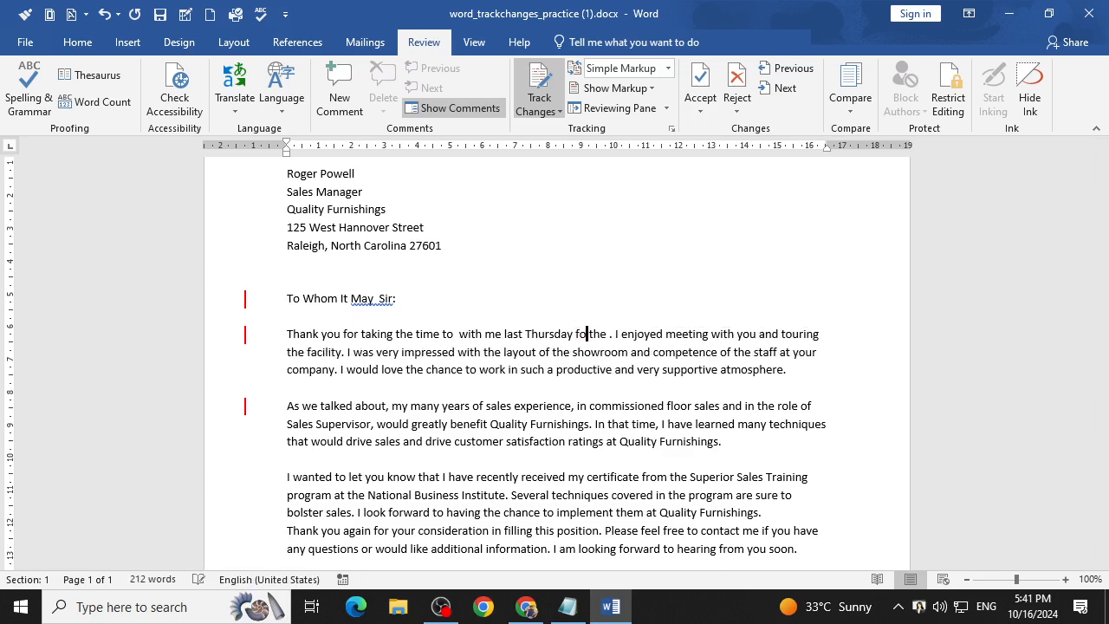
text(r you)
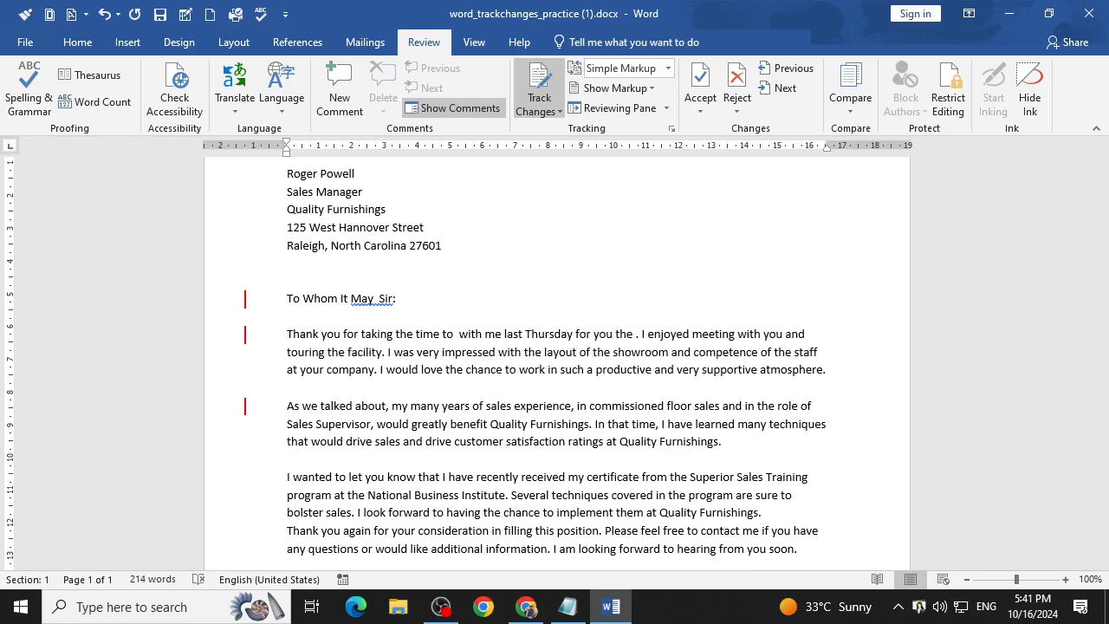
Display the letter in All Markup and check its available reviewing pane and balloon options.
click(668, 68)
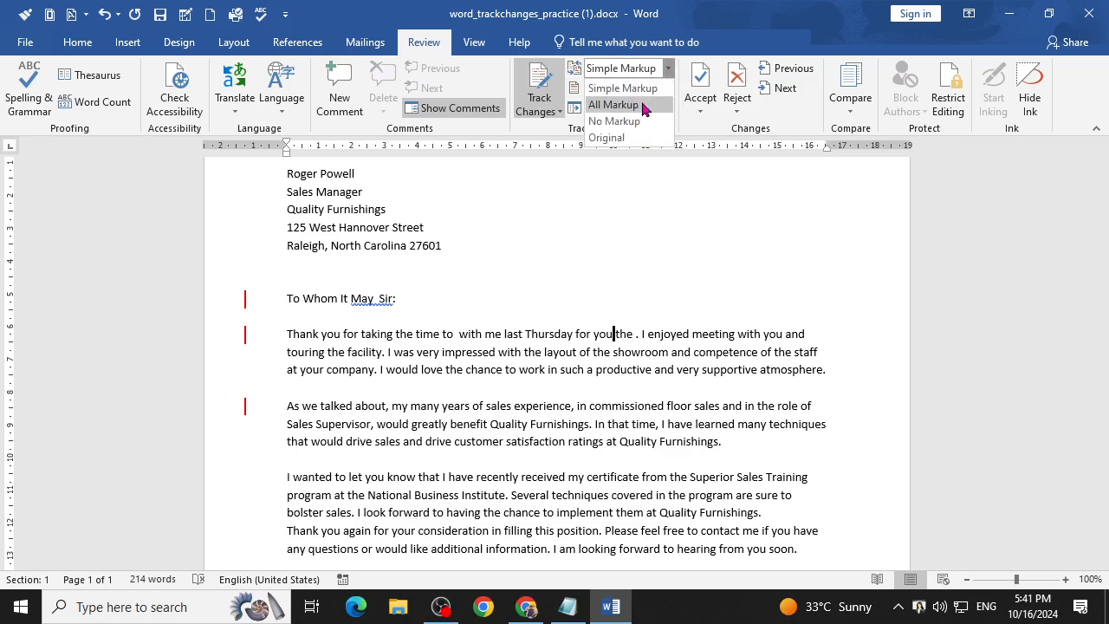
click(613, 105)
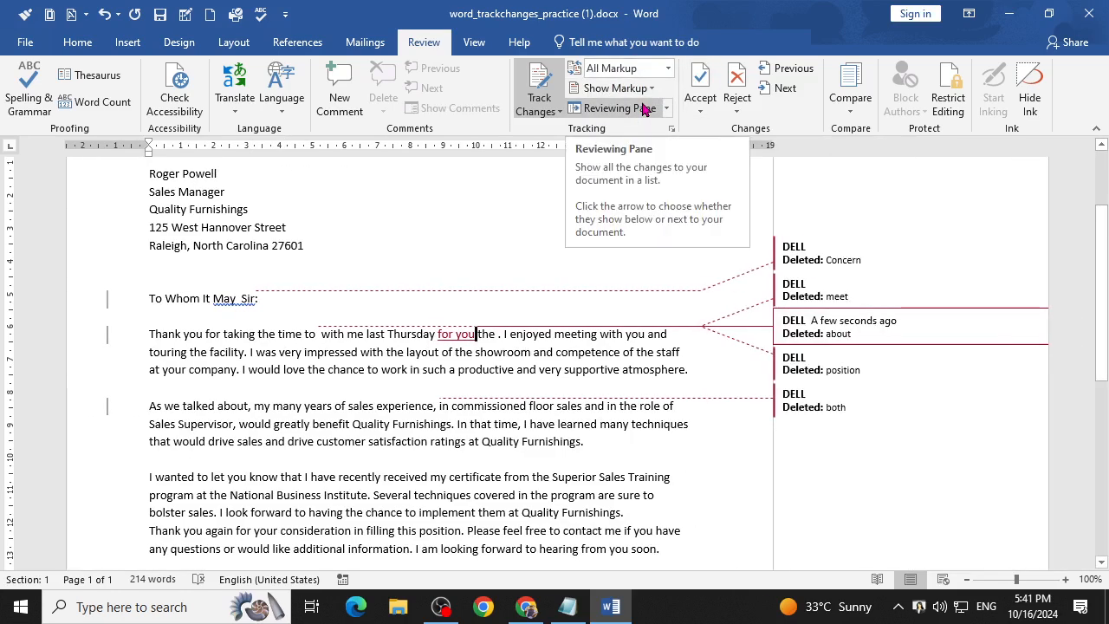
click(665, 108)
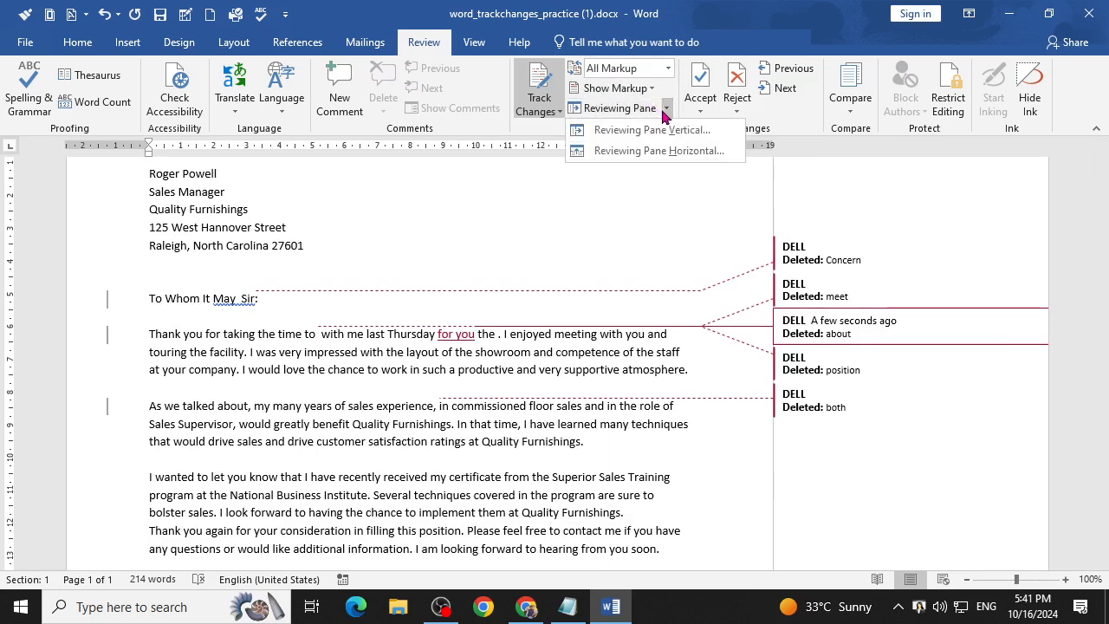
click(654, 89)
click(654, 90)
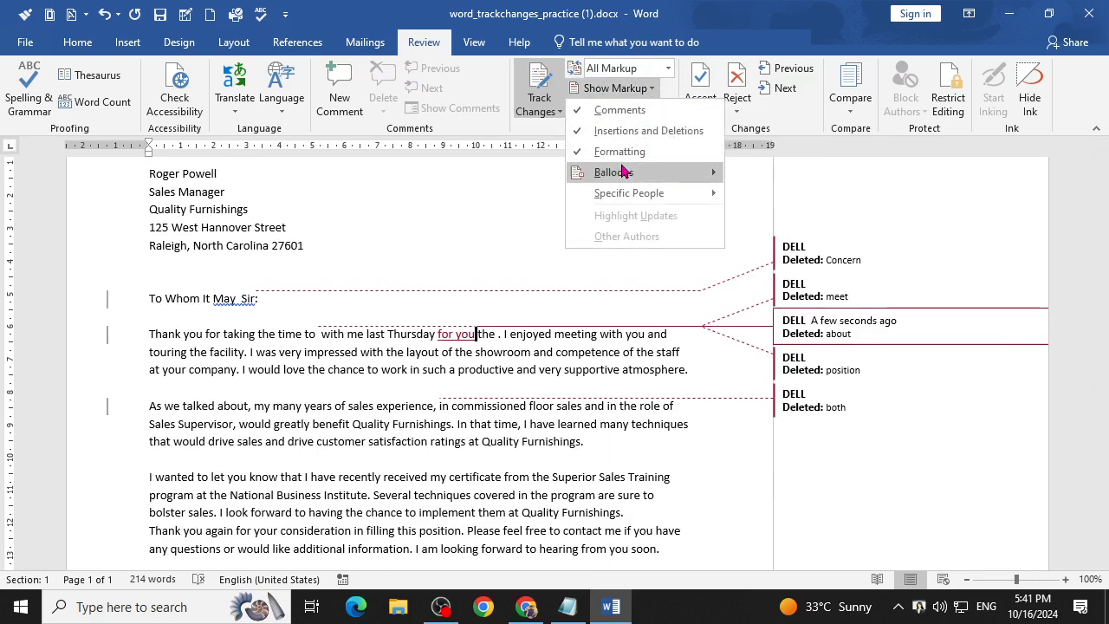
mouse_move(710, 172)
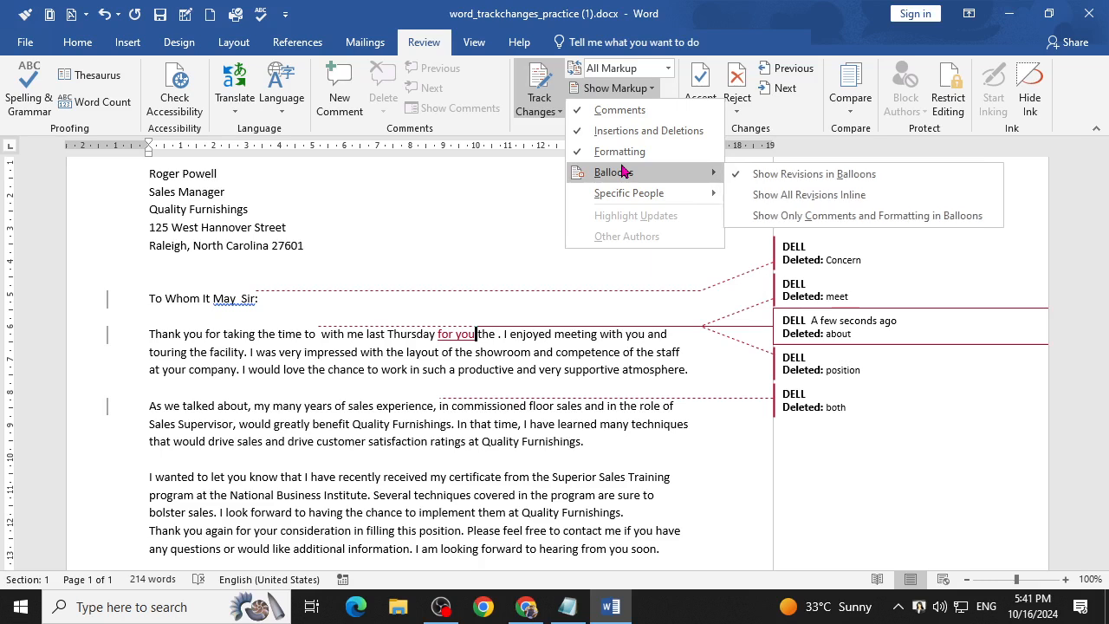
click(340, 223)
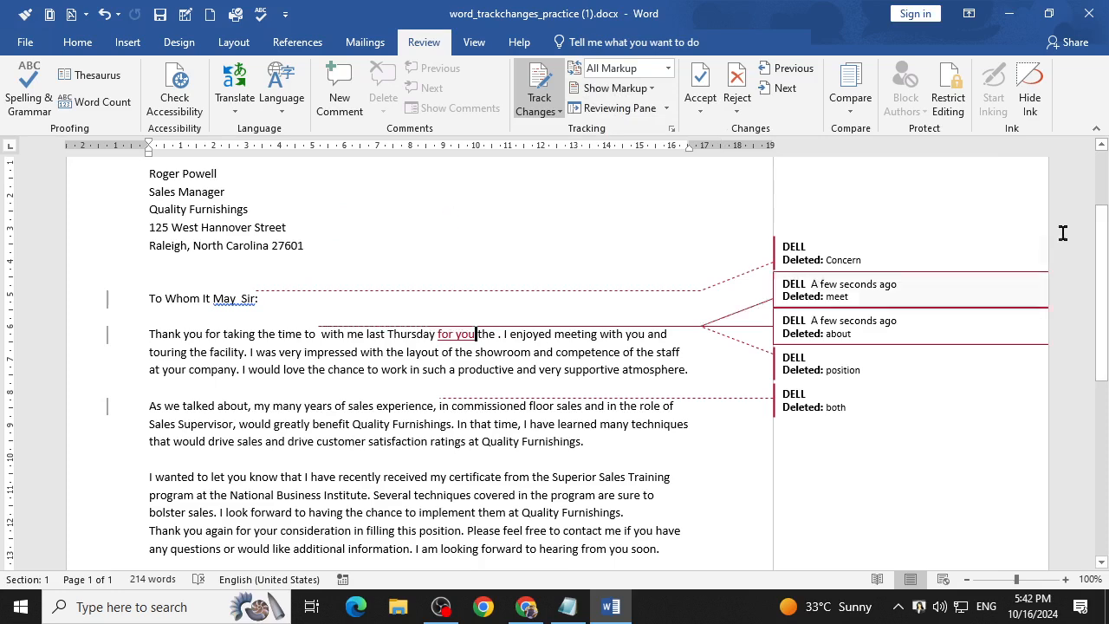
Show only comments and formatting in balloons, and inspect the inline insertions and deletions in the opening paragraph.
click(652, 91)
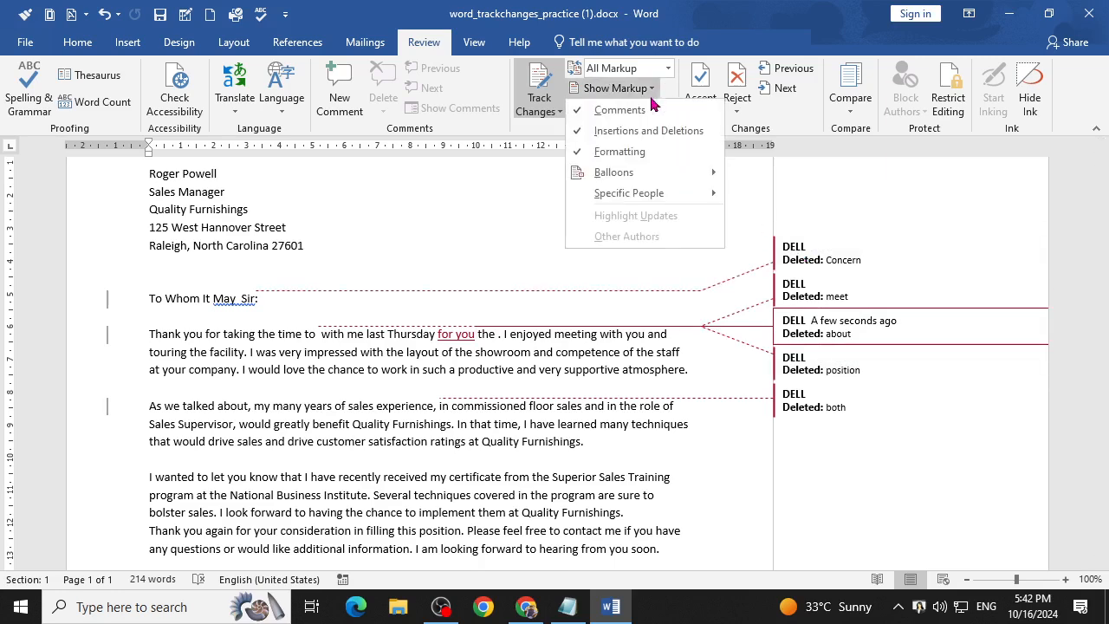
mouse_move(685, 173)
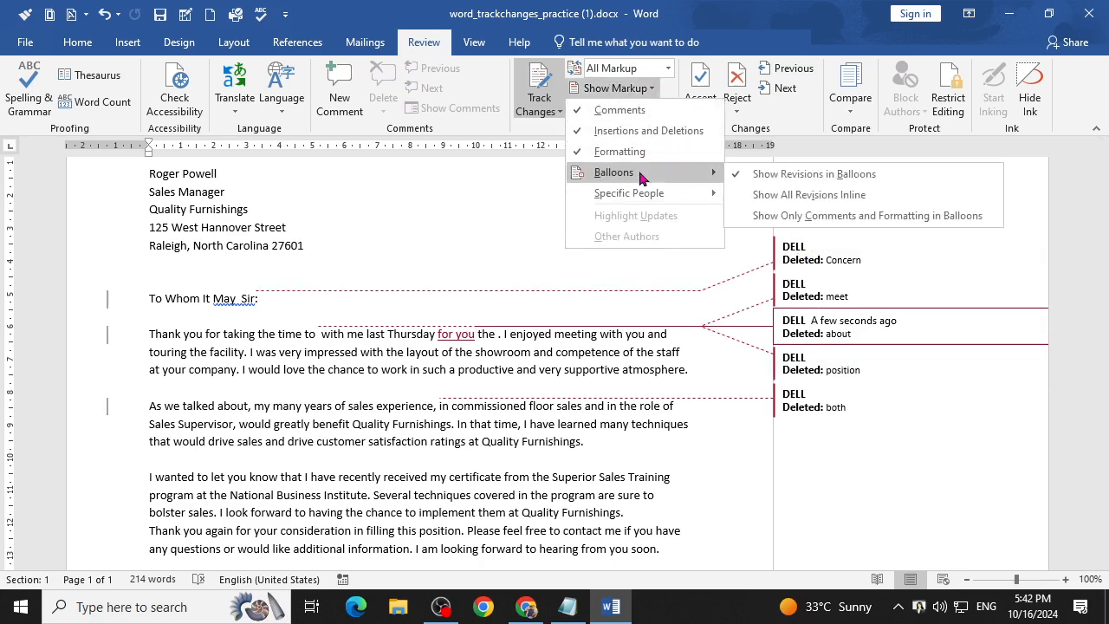
click(746, 215)
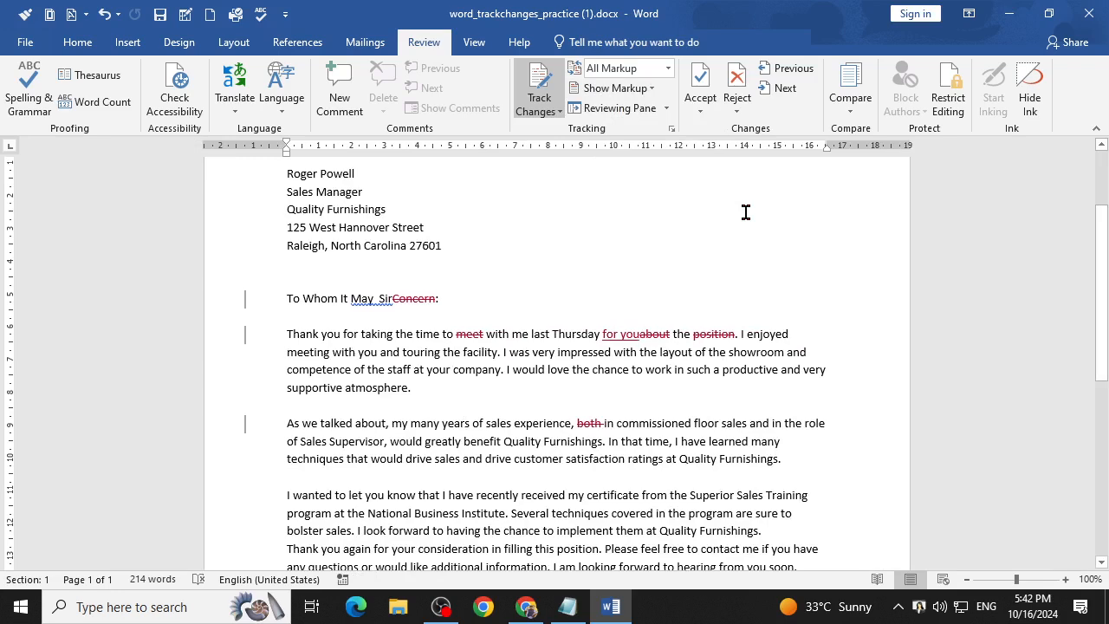
mouse_move(644, 341)
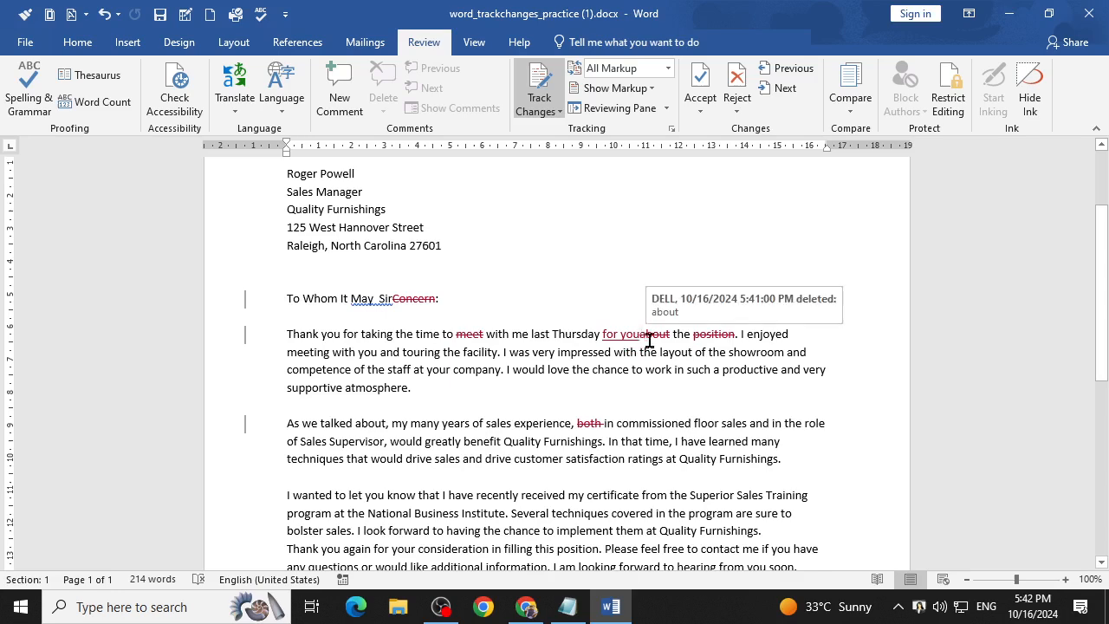
scroll(696, 349, up, 5)
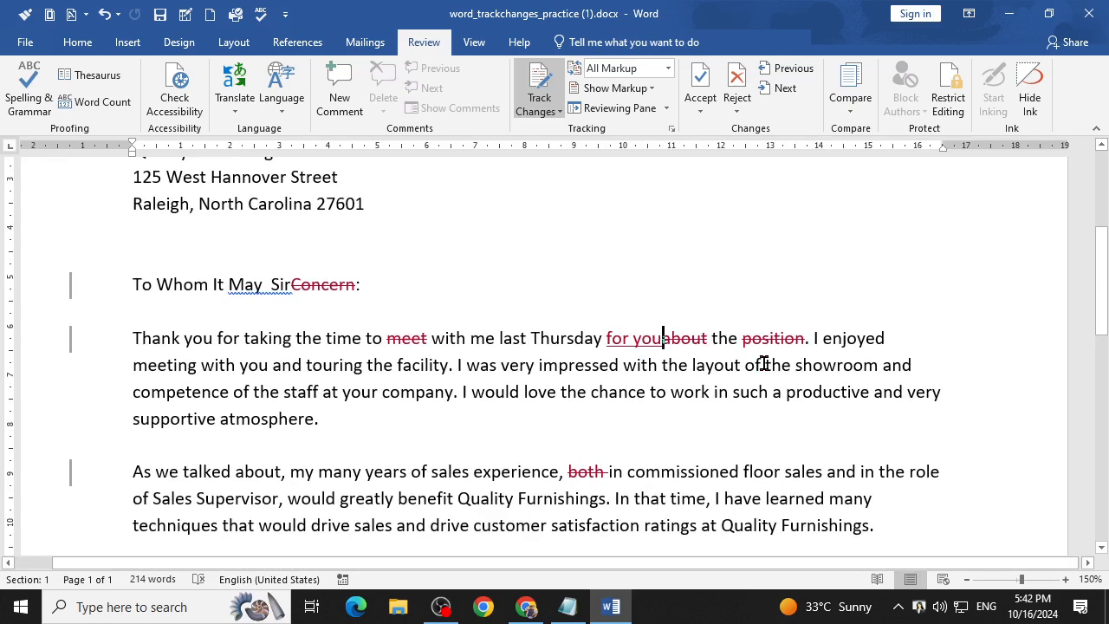
Show the letter's revisions in balloons and inspect the deletion balloons alongside the full page.
click(652, 91)
mouse_move(709, 179)
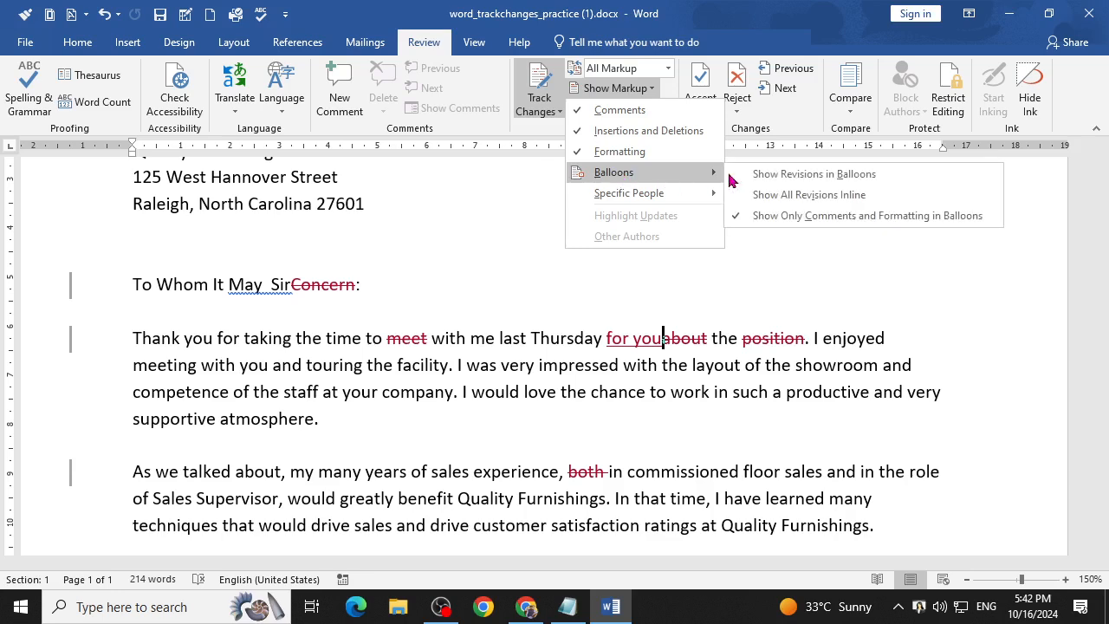
click(759, 176)
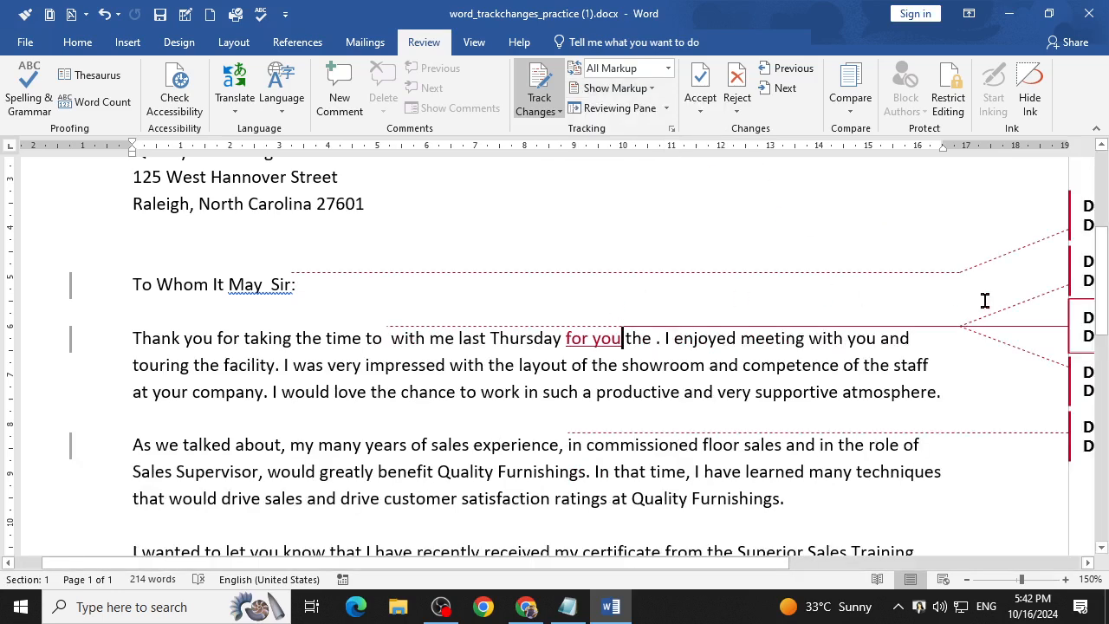
click(904, 566)
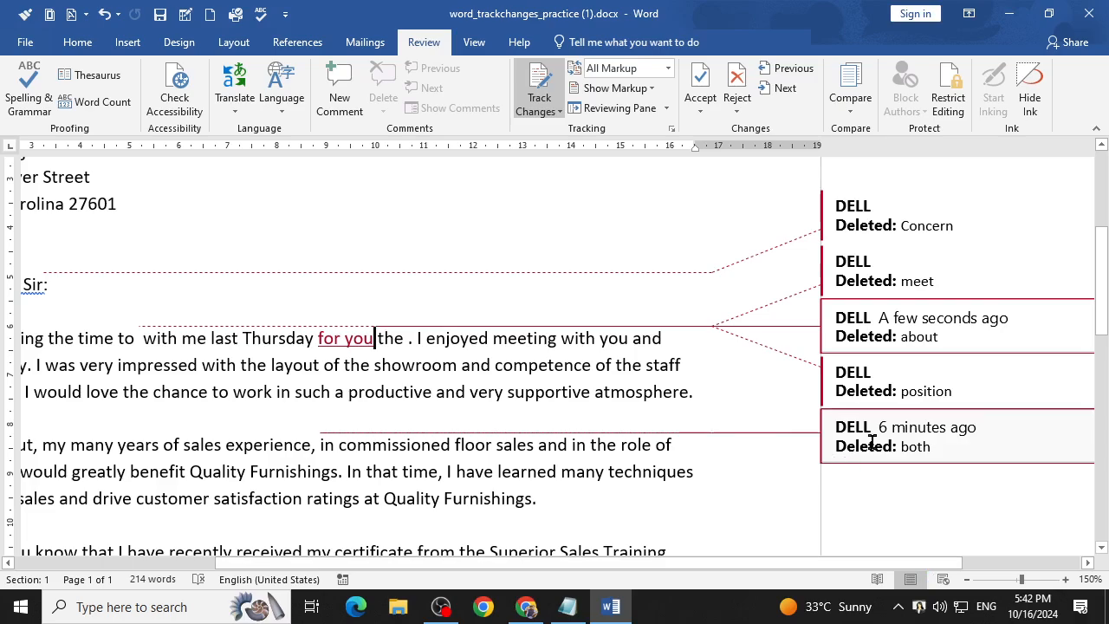
ctrl+scroll(615, 341, down, 7)
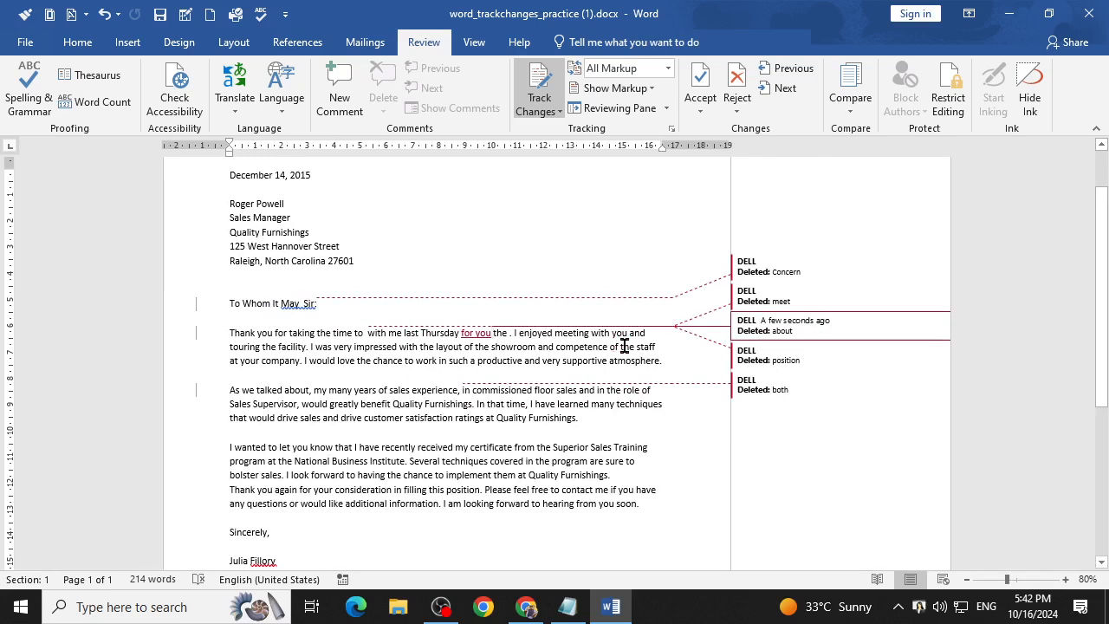
Switch to the GCFGlobal tutorial in Chrome and read on from revision balloons to the Comments section.
click(526, 606)
scroll(520, 378, down, 4)
scroll(520, 378, down, 1)
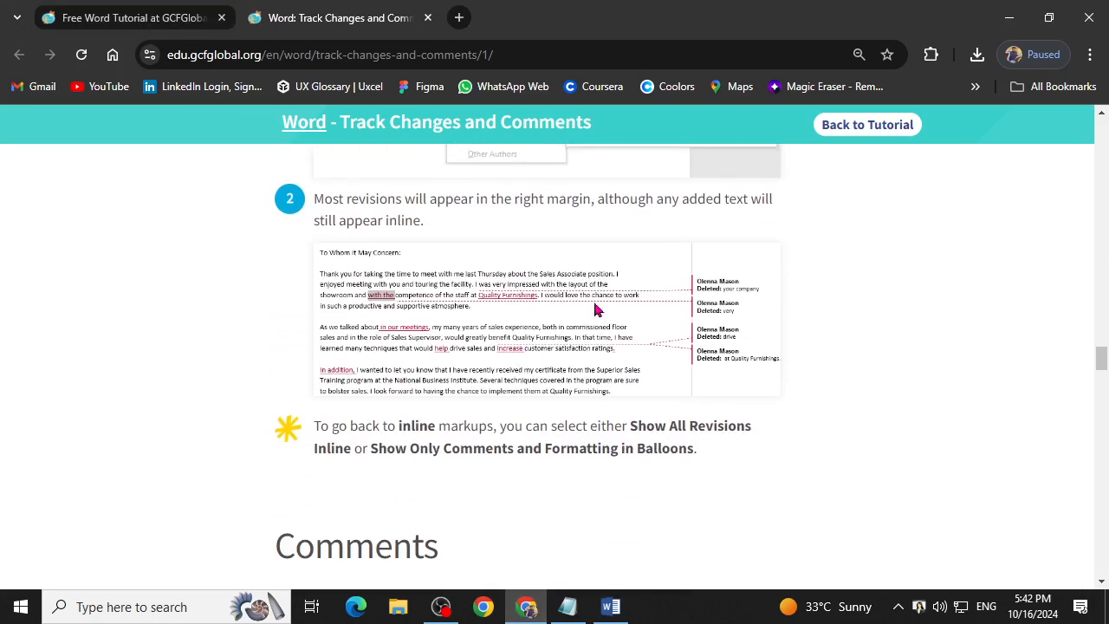
scroll(798, 302, down, 3)
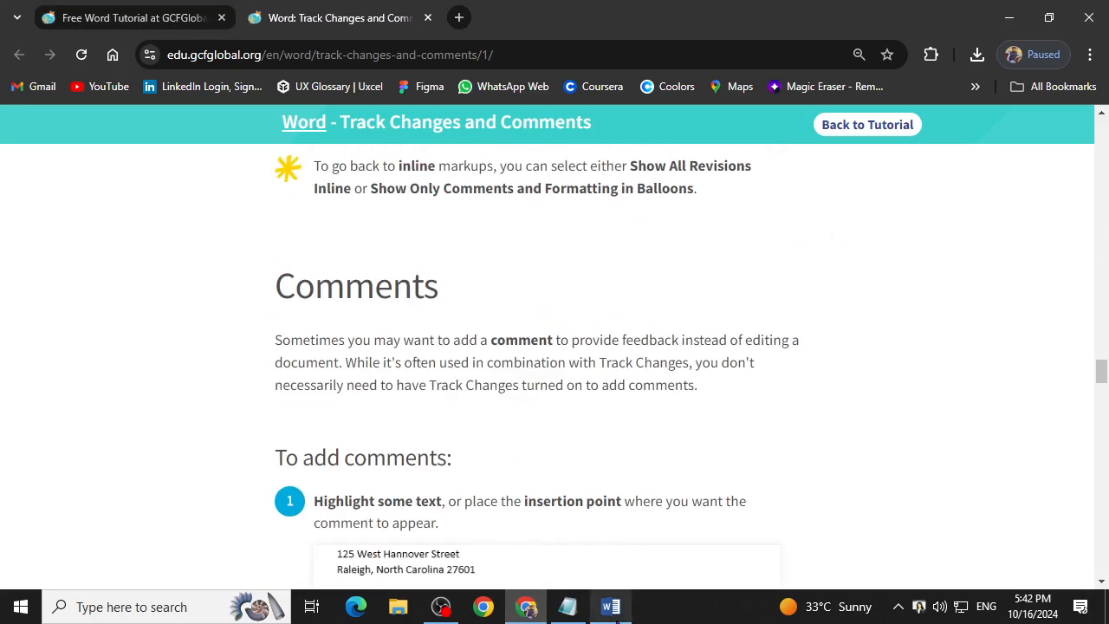
Switch to Word and close the practice letter without saving, keeping the recovered files for later viewing.
click(611, 607)
click(1090, 13)
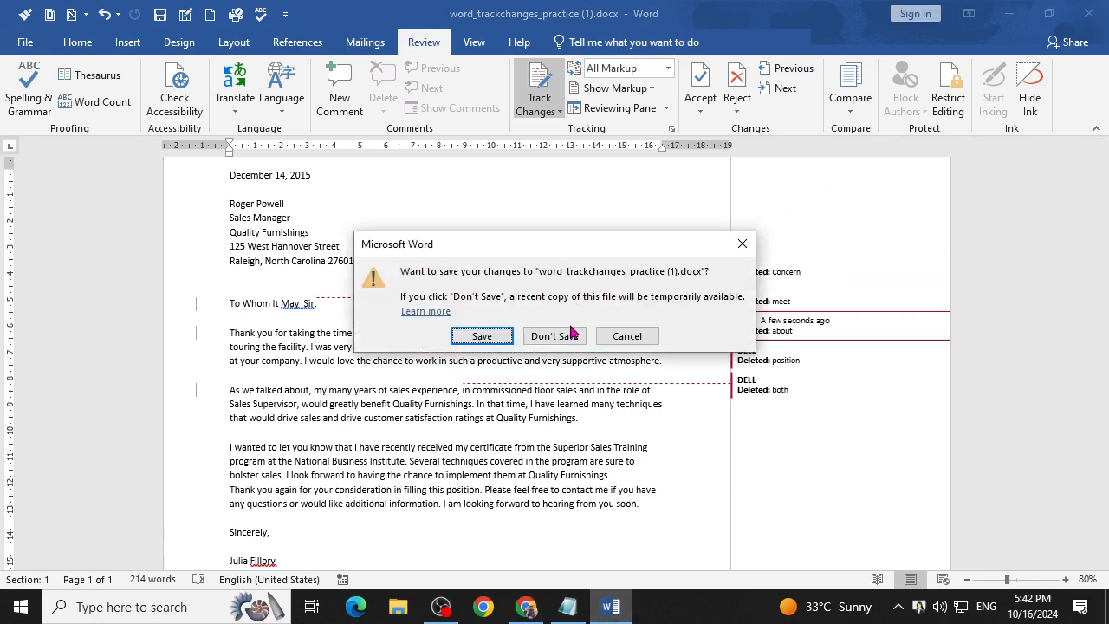
click(572, 335)
click(228, 225)
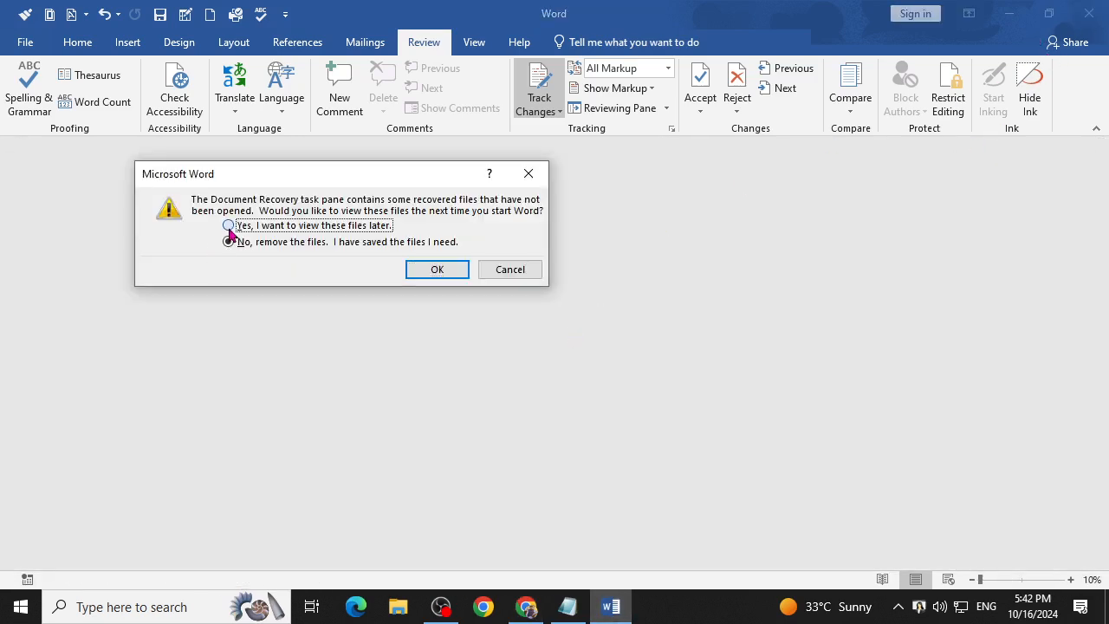
click(426, 270)
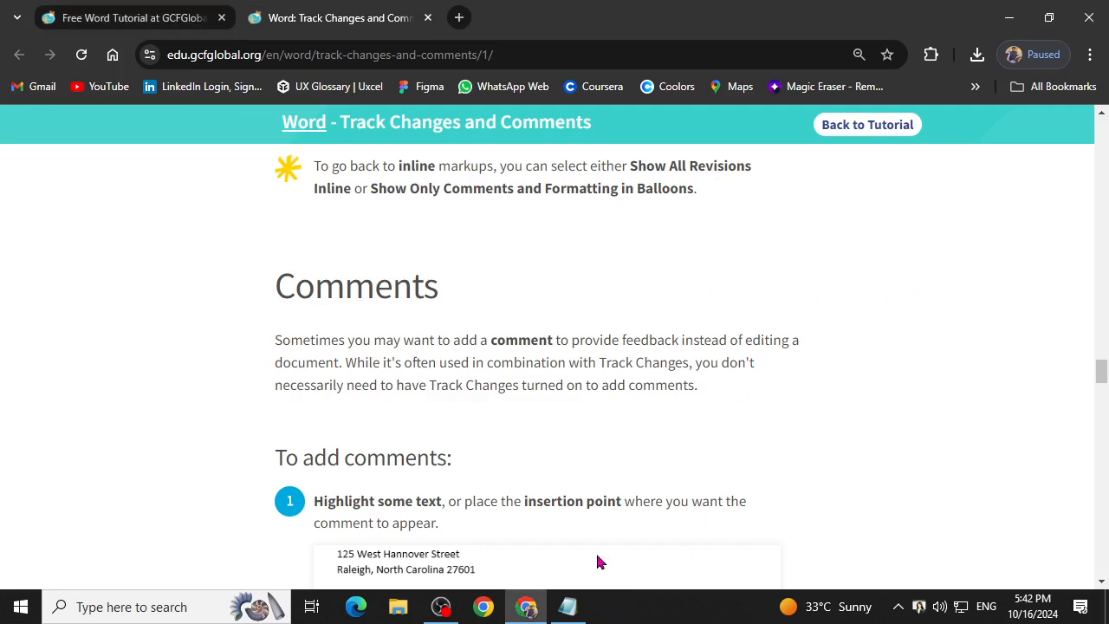
Reopen the downloaded practice letter in Word and close the Document Recovery list, keeping its files for later viewing.
click(977, 54)
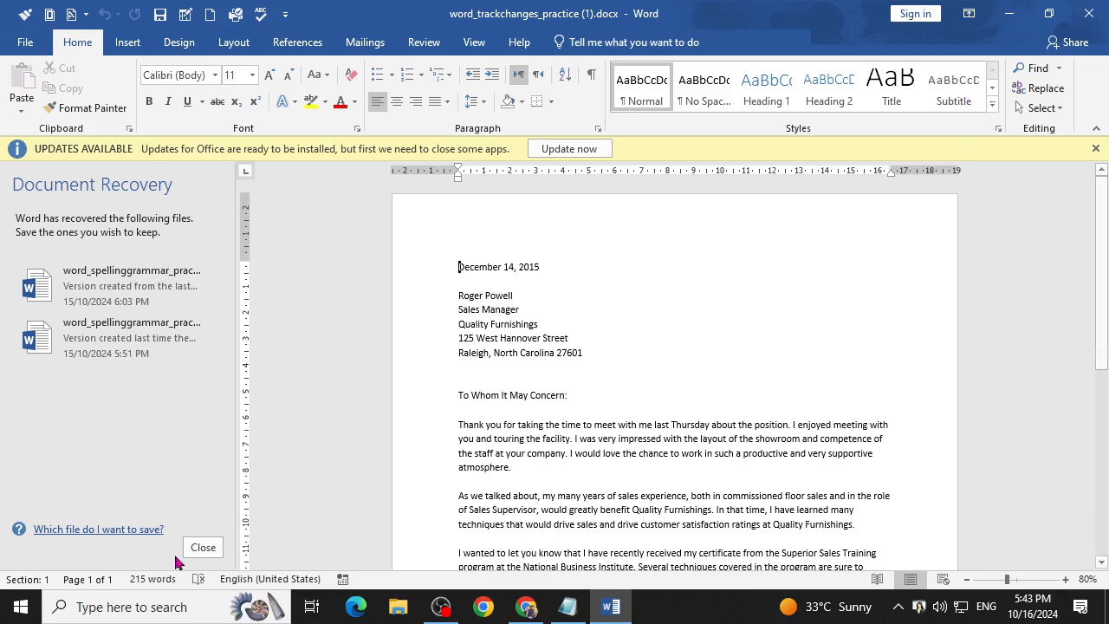
click(202, 545)
click(342, 224)
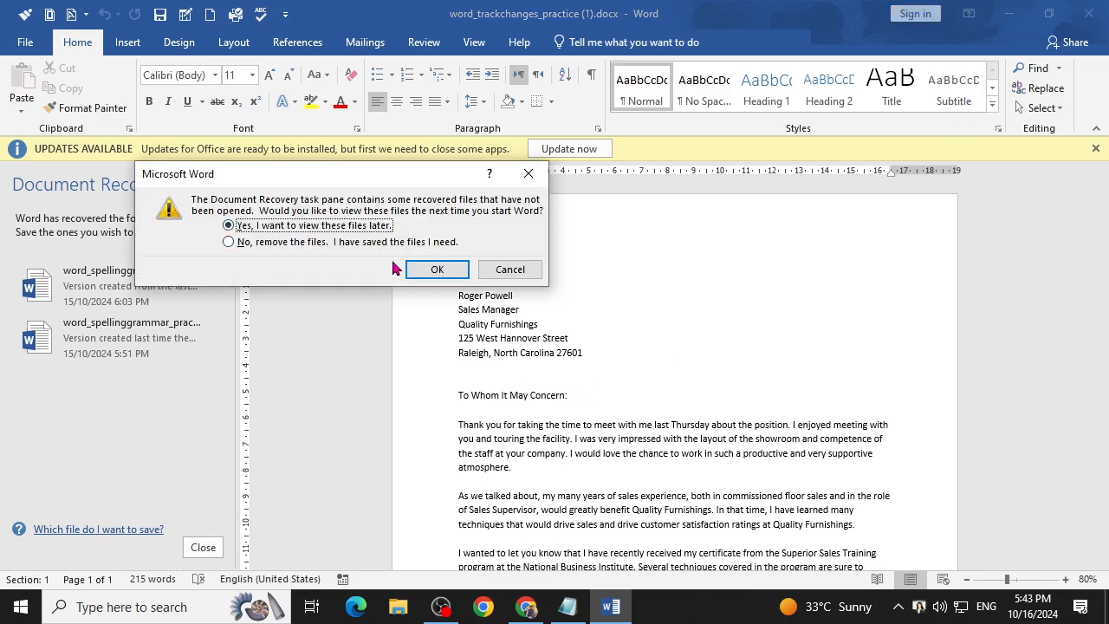
click(411, 269)
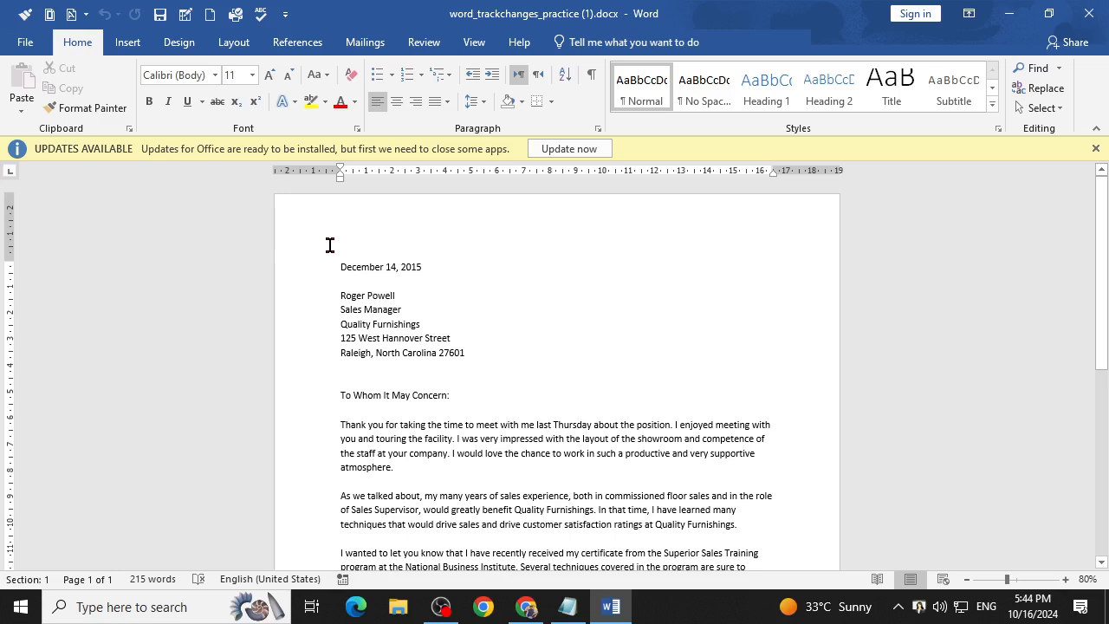
Insert a new comment on the street name in the recipient's address block.
click(144, 41)
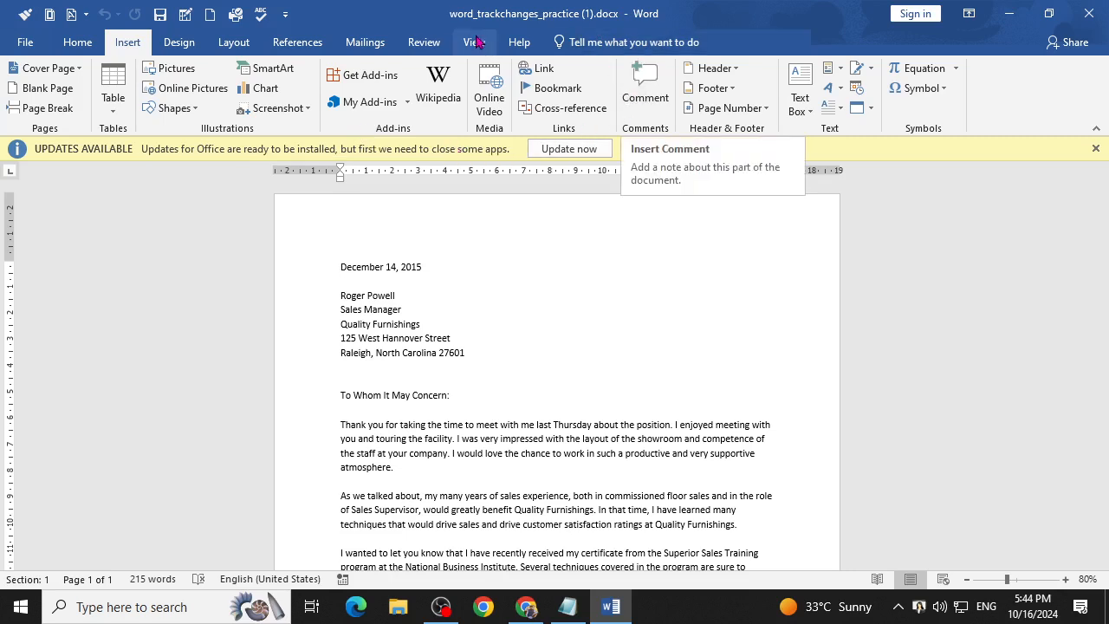
click(406, 43)
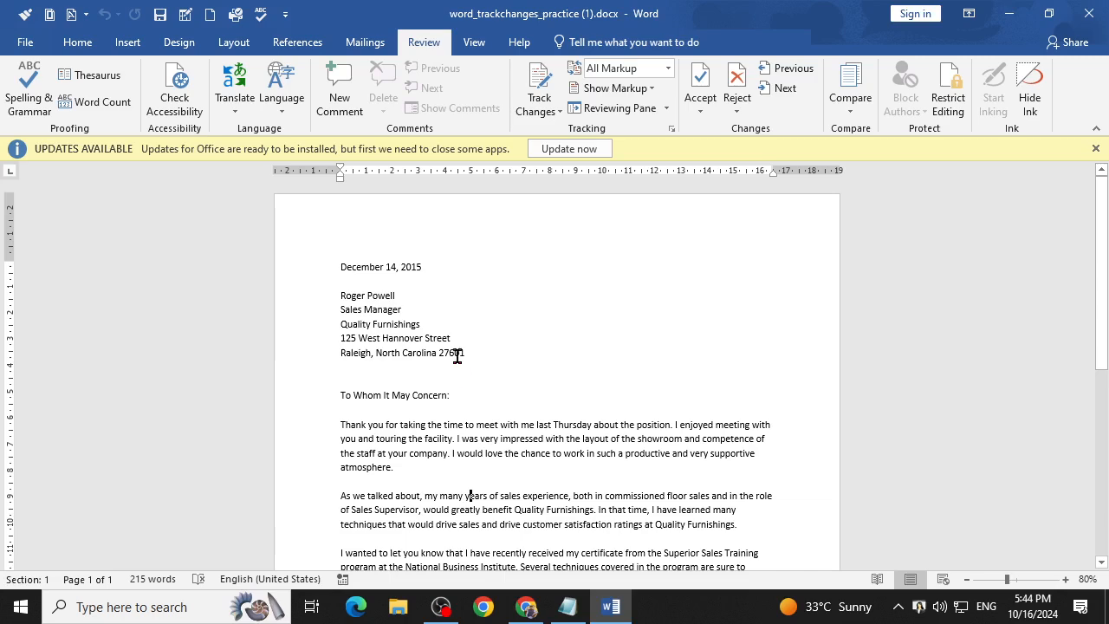
drag(463, 338, 358, 338)
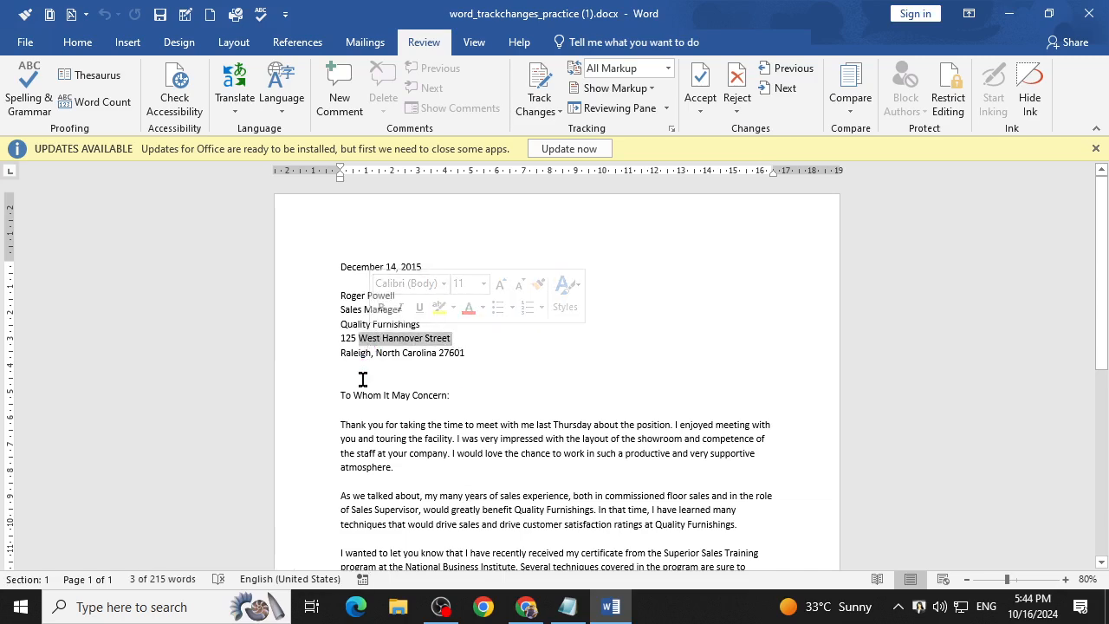
scroll(465, 282, up, 13)
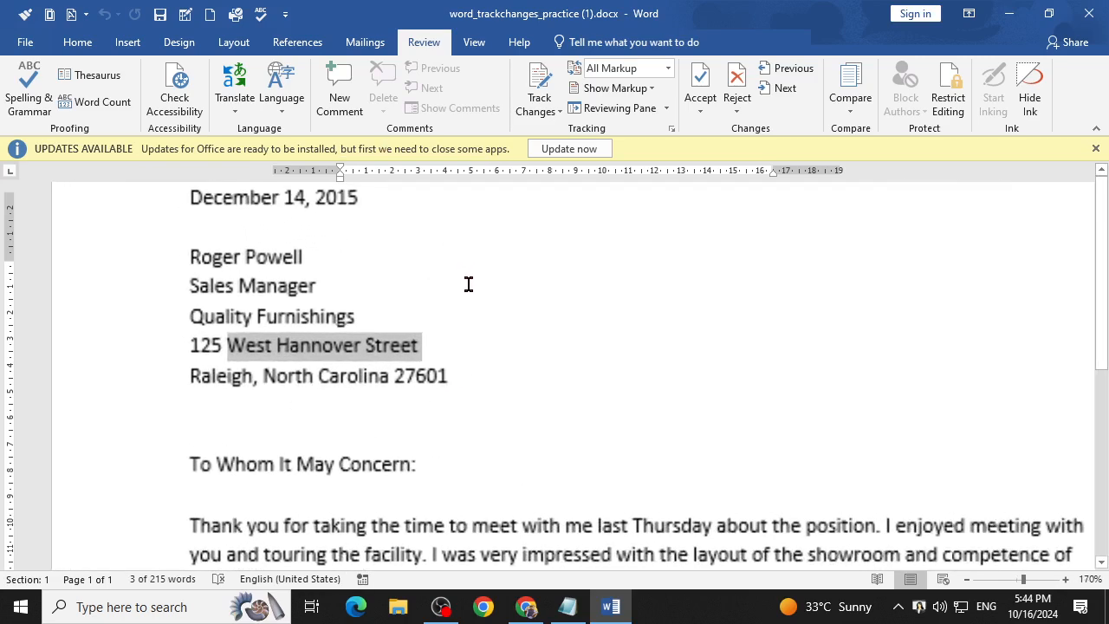
click(340, 87)
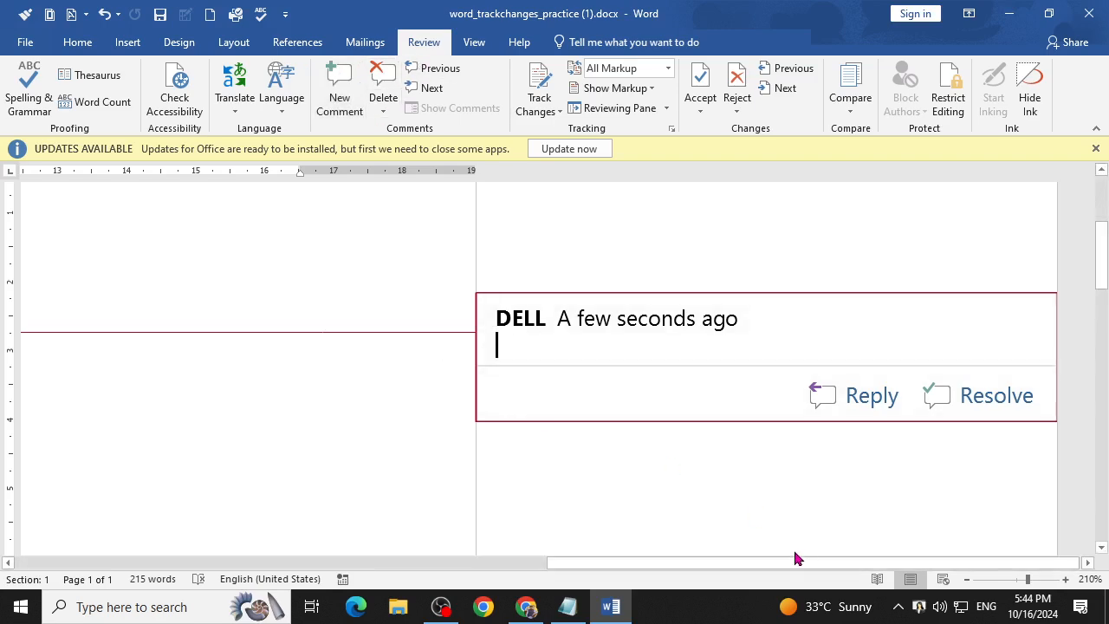
drag(792, 562, 270, 572)
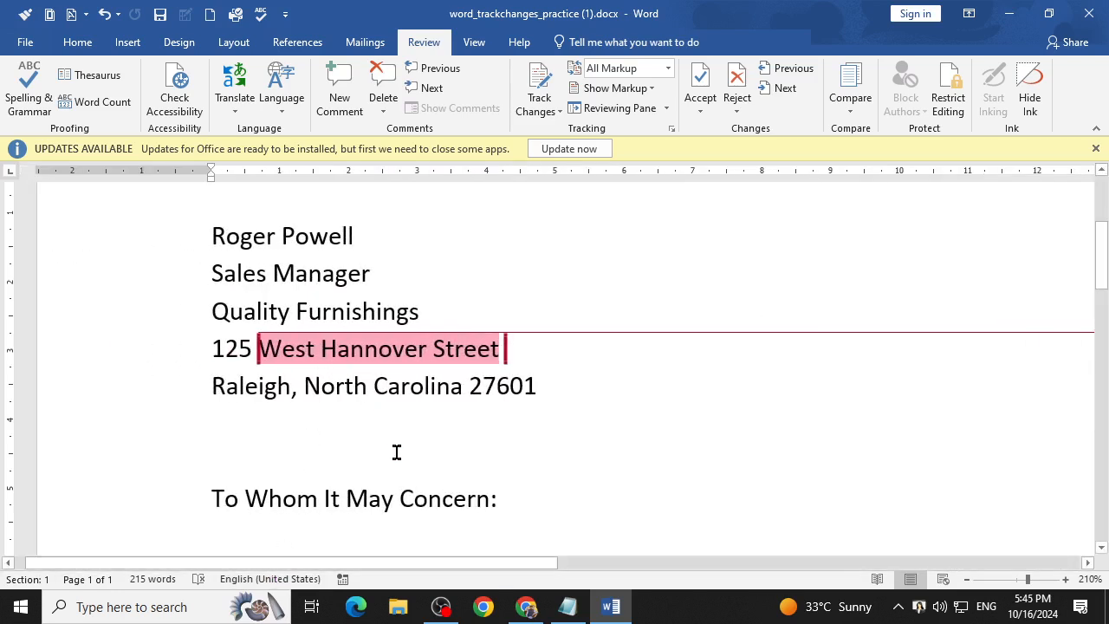
drag(401, 564, 893, 567)
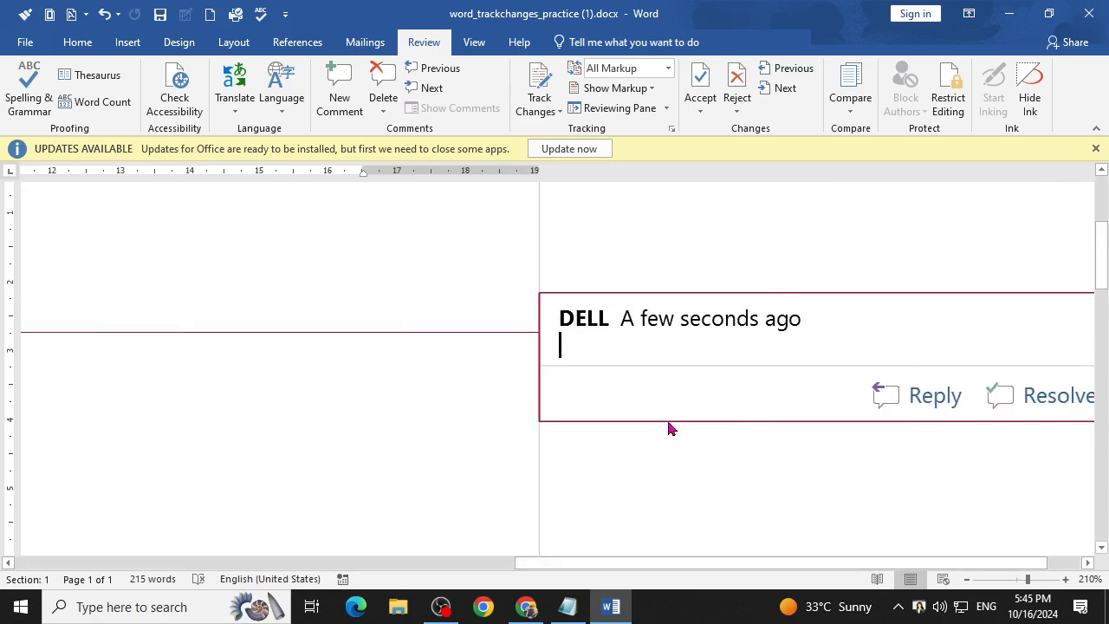
Write "O bhai, iss ko hatao, Baldia Town Lagao" in the street name's comment and return to the letter text.
text(O bhai)
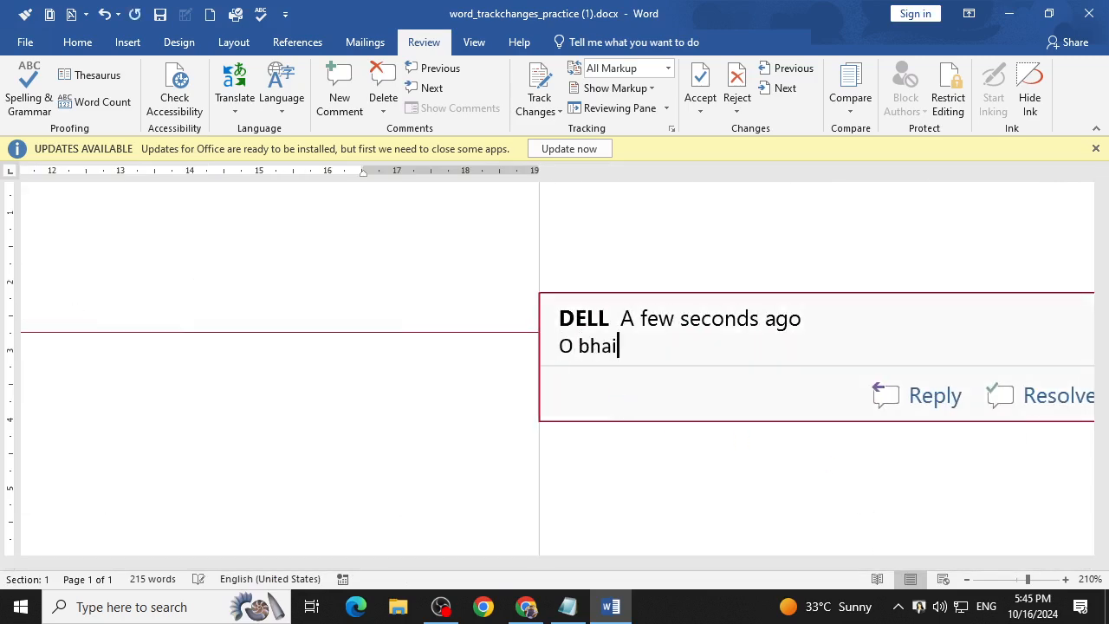
text(, iss ko hatao, )
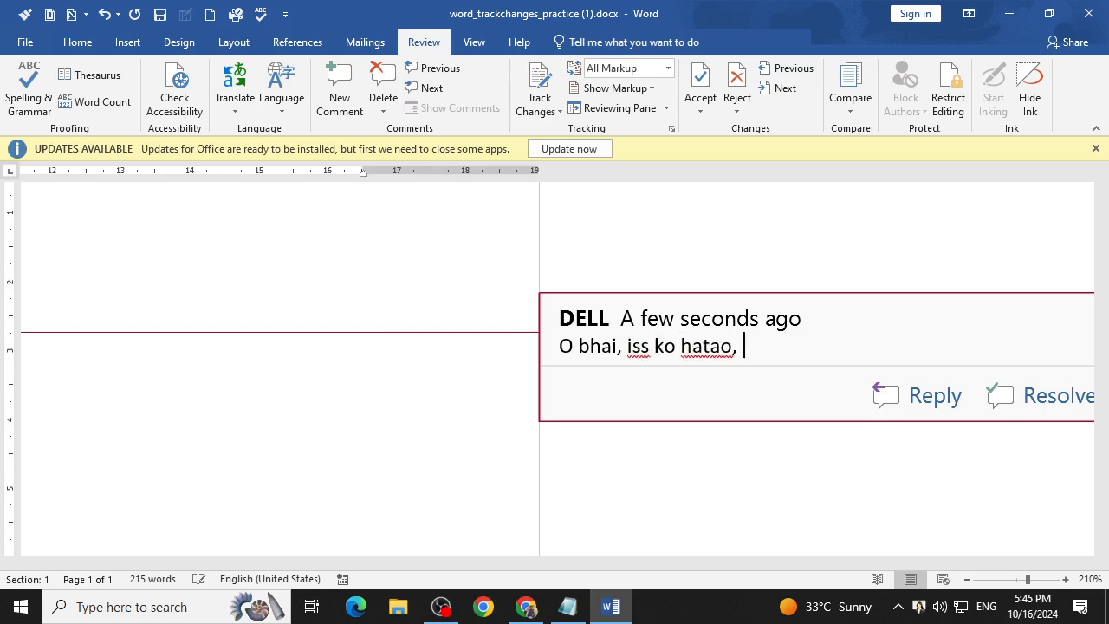
text(Baldia Two)
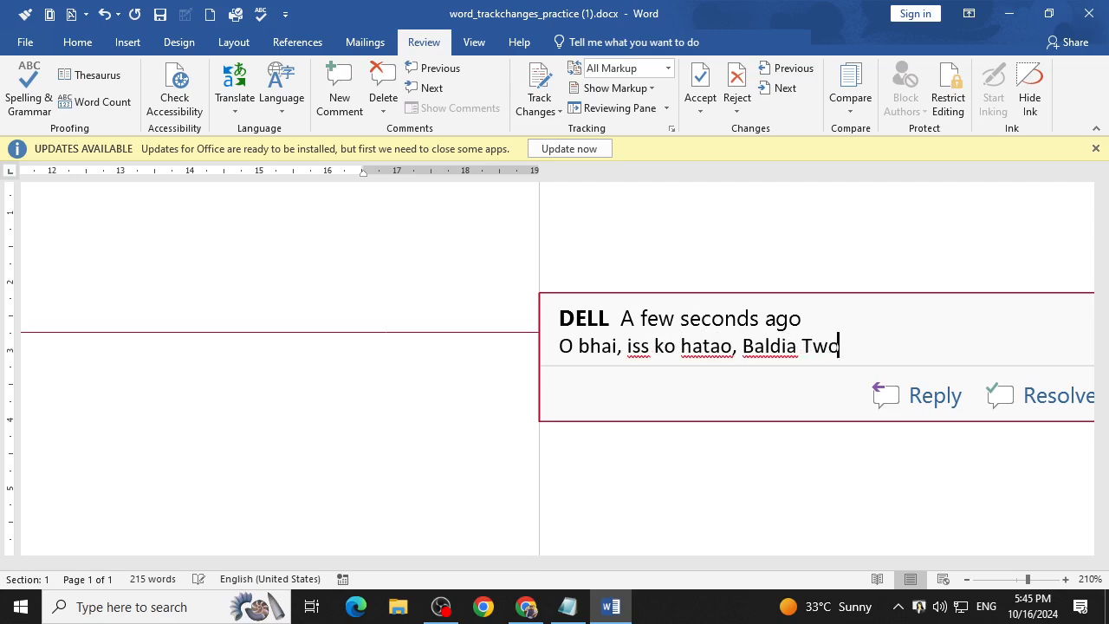
text(n)
key(BackSpace)
key(BackSpace)
key(BackSpace)
key(BackSpace)
text(own LAgao)
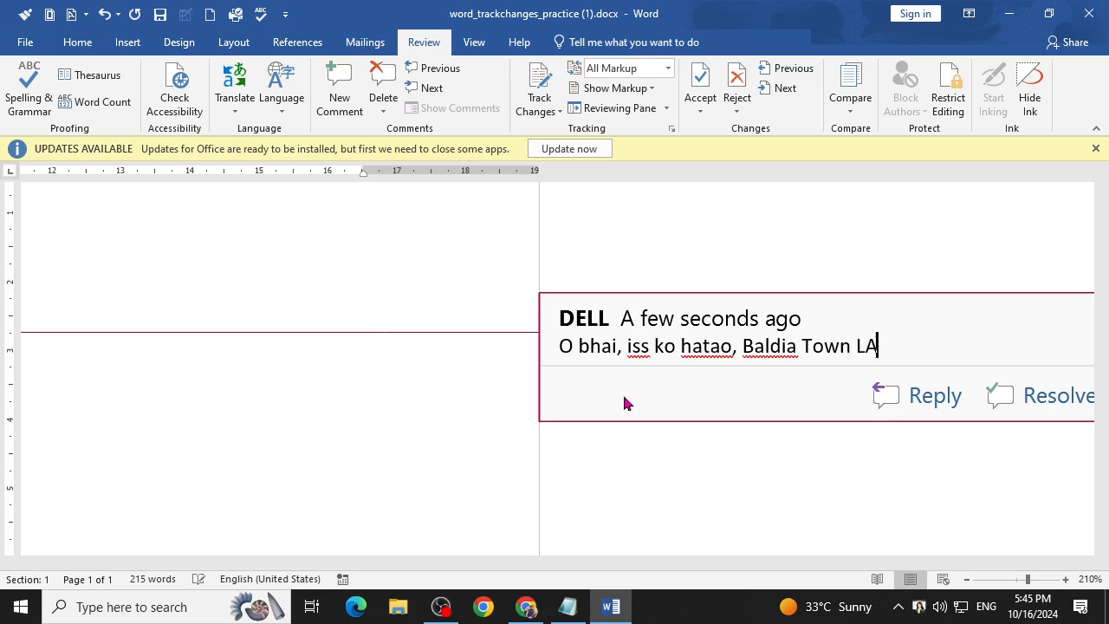
key(Left)
key(Left)
key(Left)
key(Left)
key(Right)
key(BackSpace)
text(a)
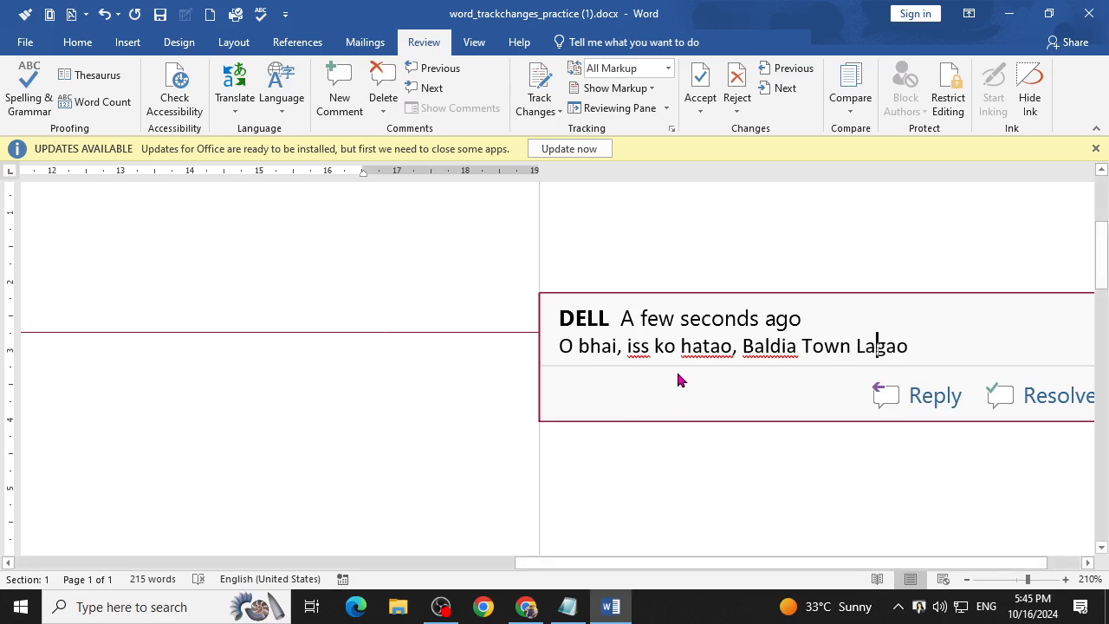
click(475, 447)
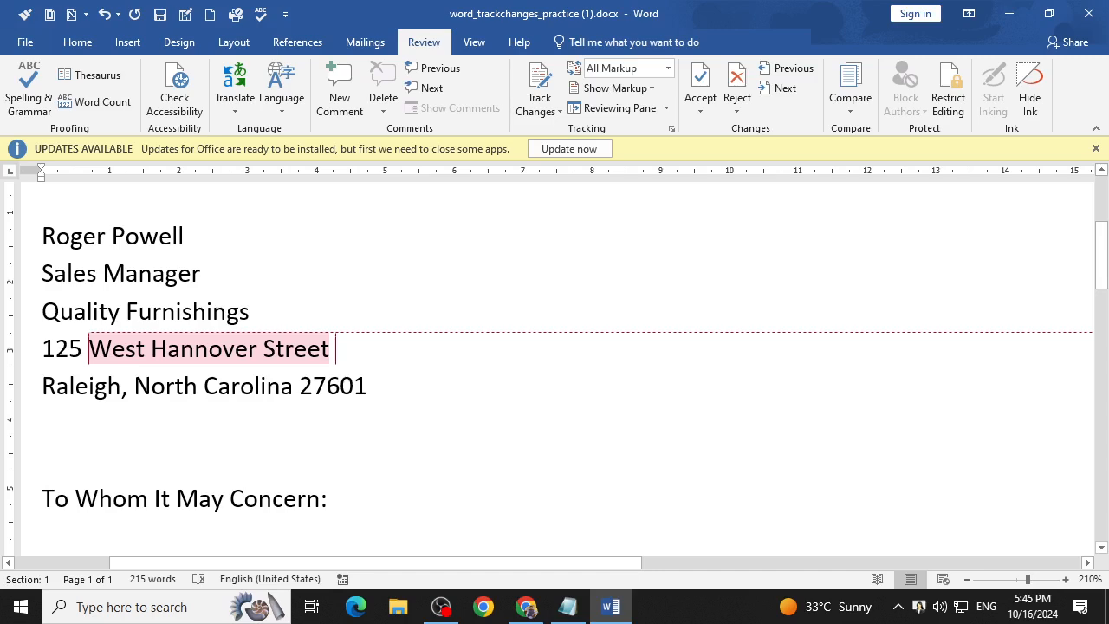
Select "To Whom It May Concern" in the salutation and look at the available commands for inserting a comment.
scroll(578, 415, down, 7)
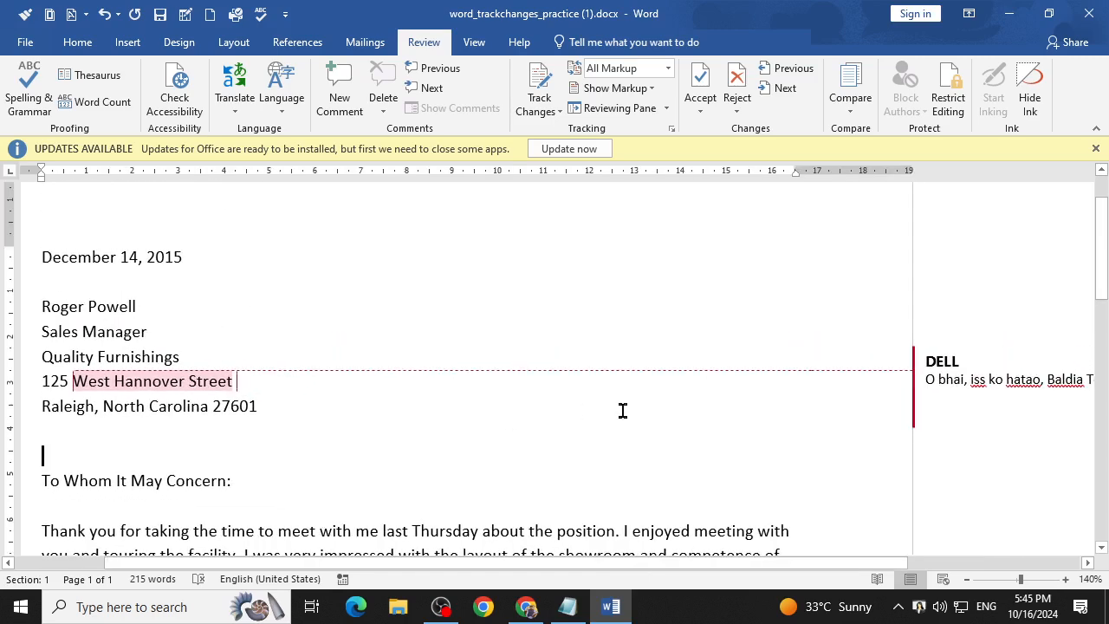
scroll(880, 406, down, 2)
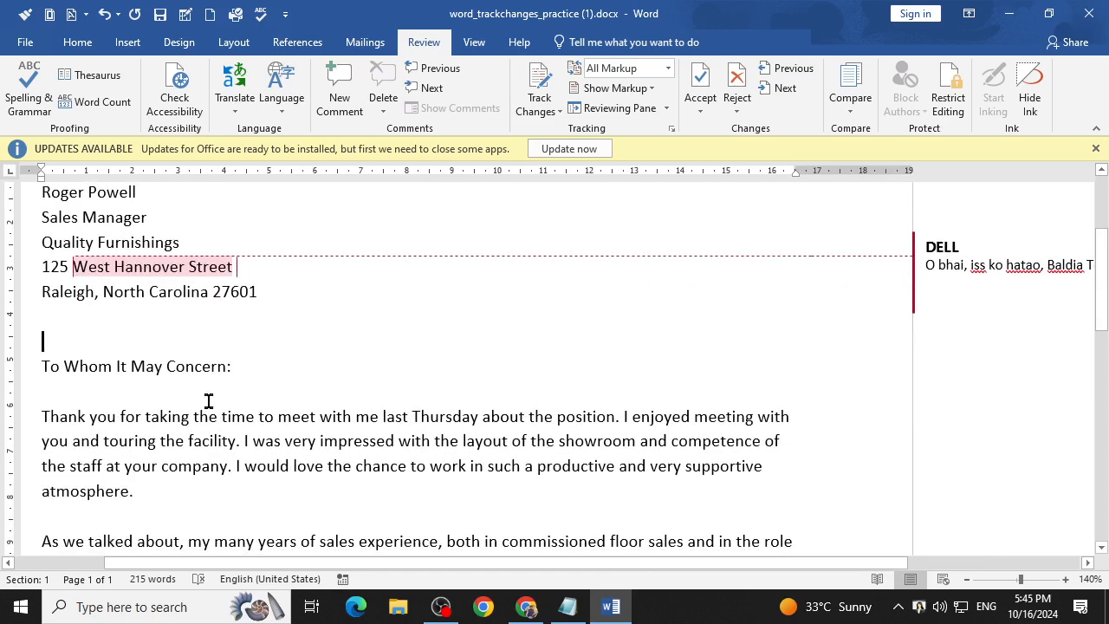
drag(223, 364, 54, 370)
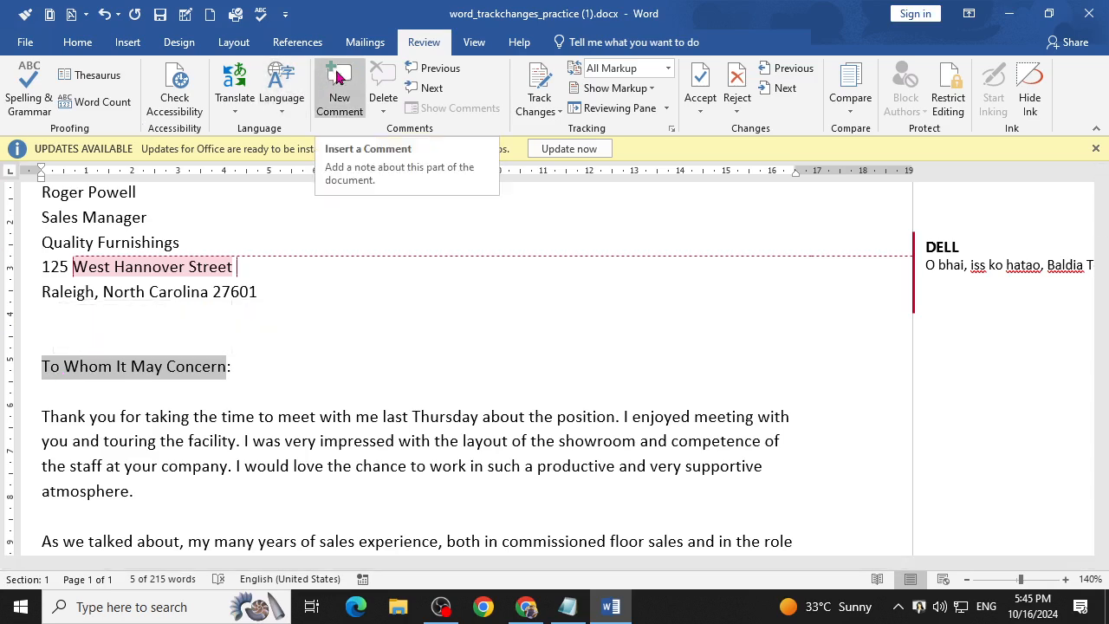
click(128, 42)
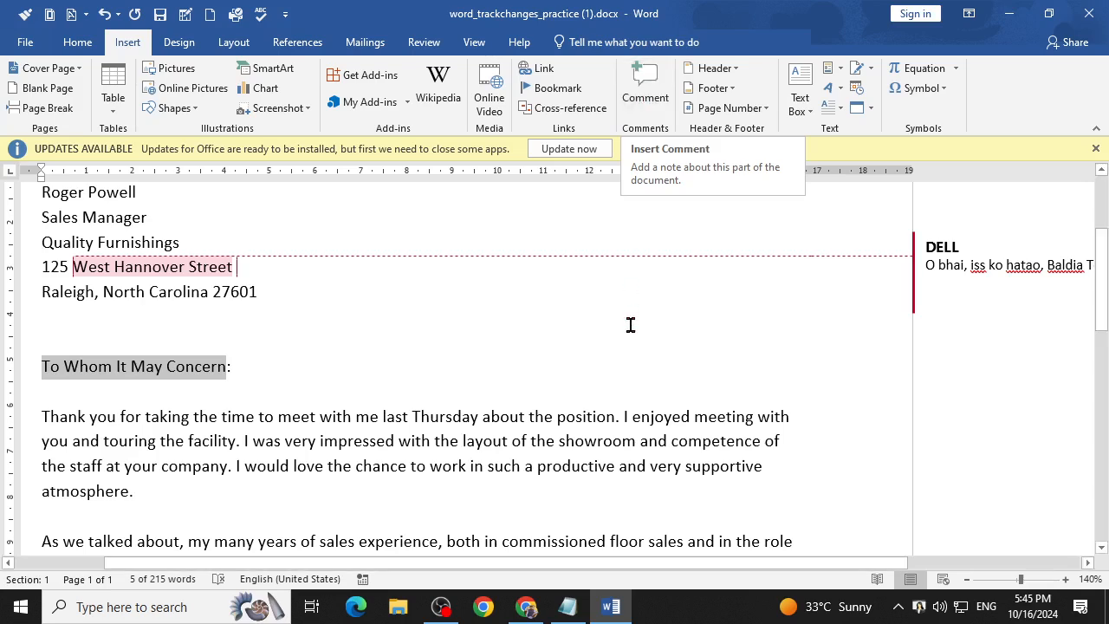
Switch to Chrome and search Google in a new tab for "inserting comment in word shortcut key".
click(528, 607)
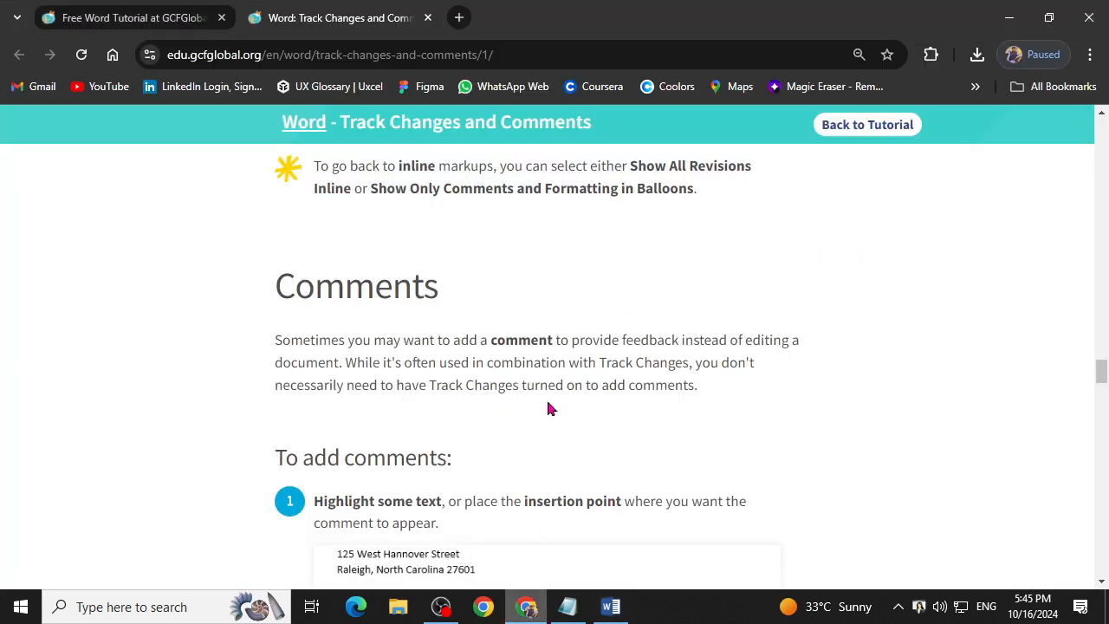
click(459, 17)
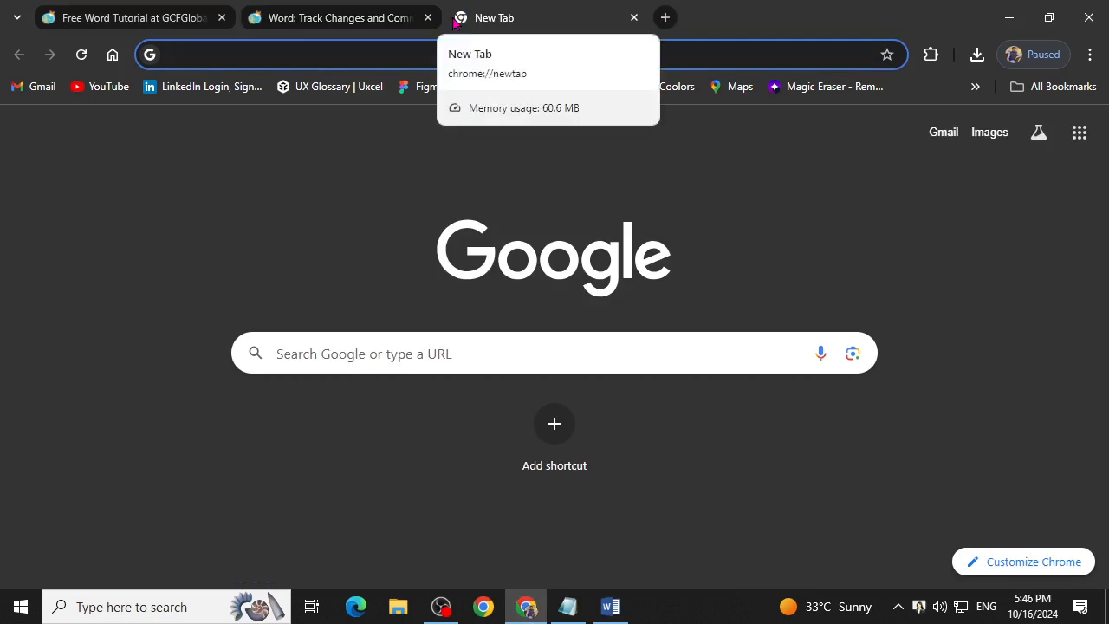
text(c)
key(BackSpace)
key(BackSpace)
text(in)
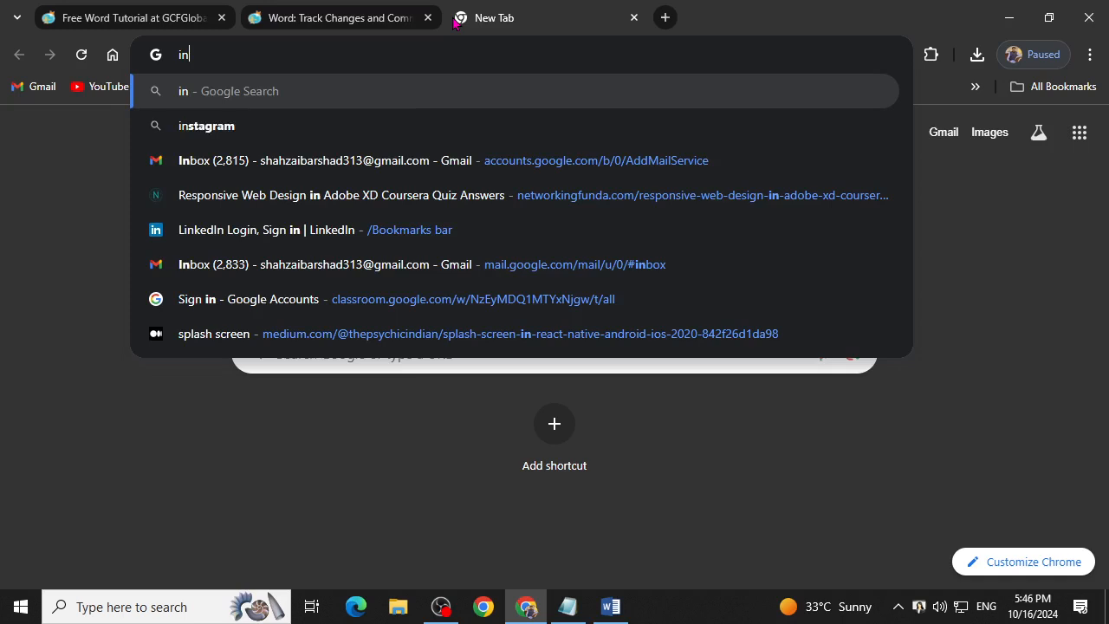
text(sert)
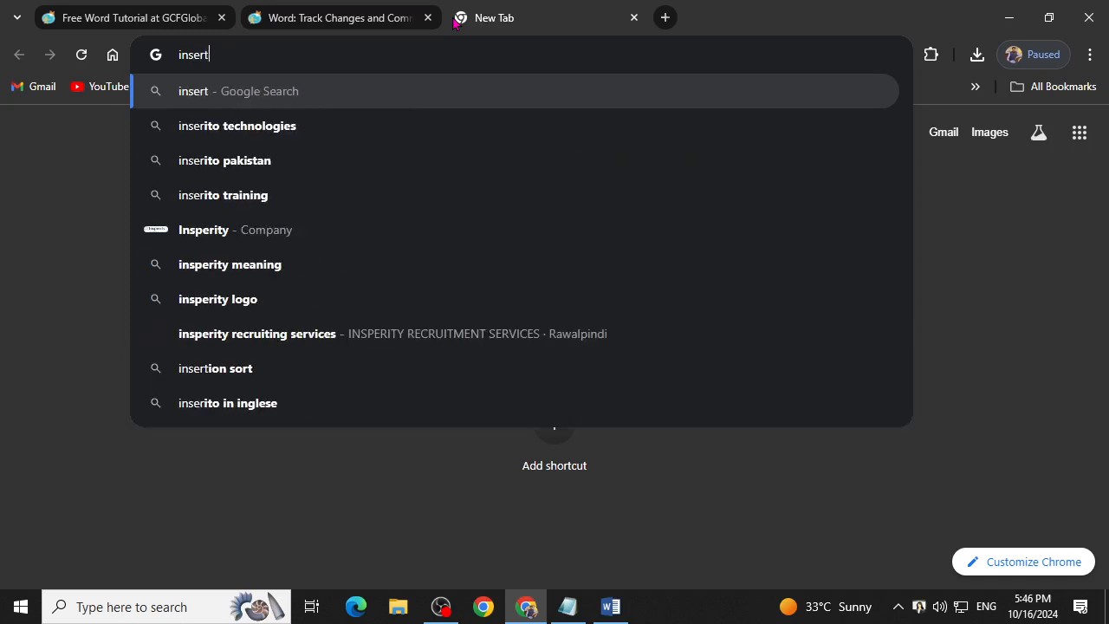
text(ing comment)
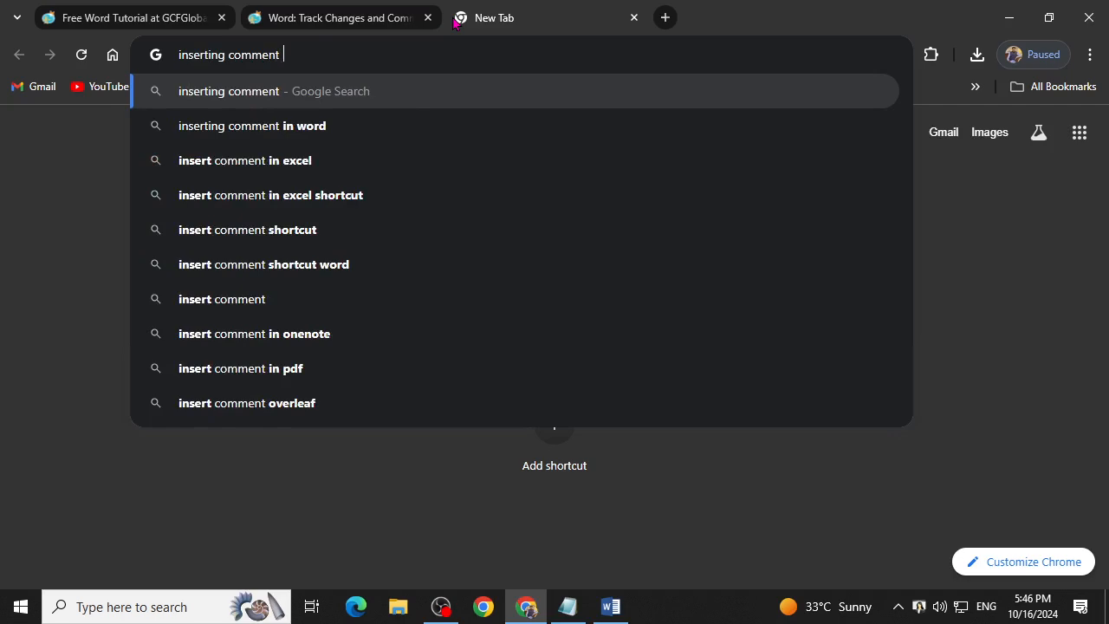
text( in word sh)
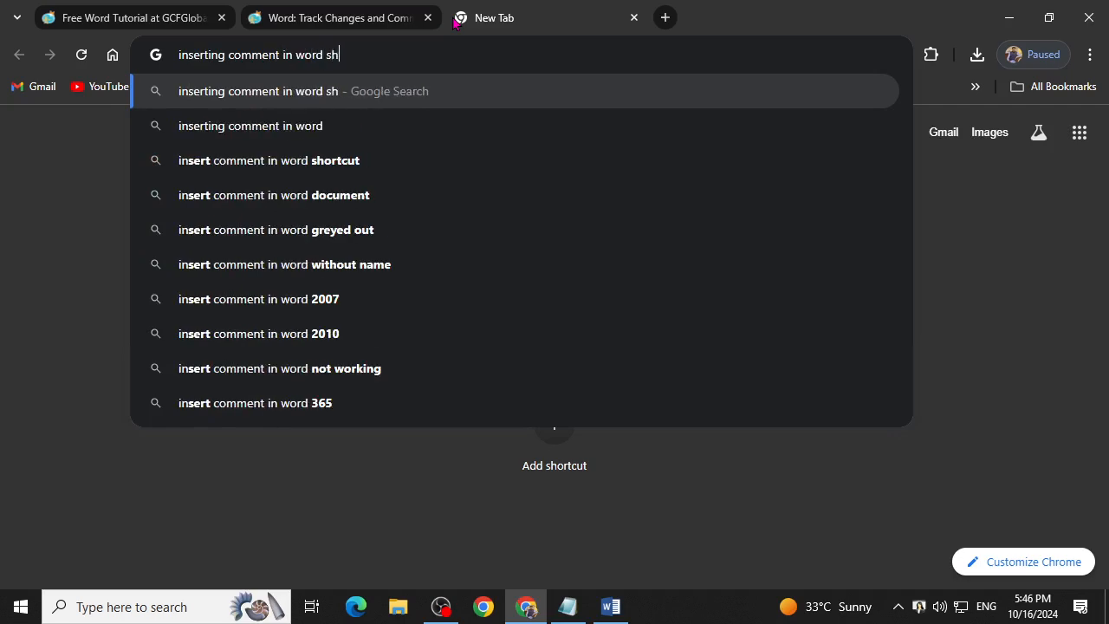
text(ortc)
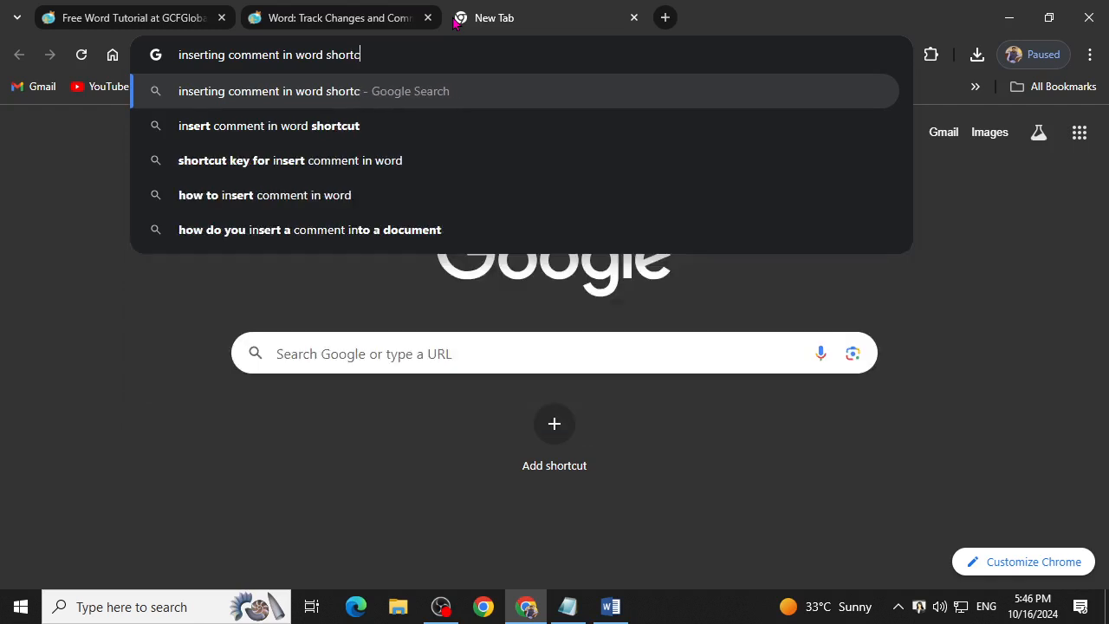
text(ut for)
key(BackSpace)
key(BackSpace)
key(BackSpace)
text(l)
key(BackSpace)
text(key)
key(Return)
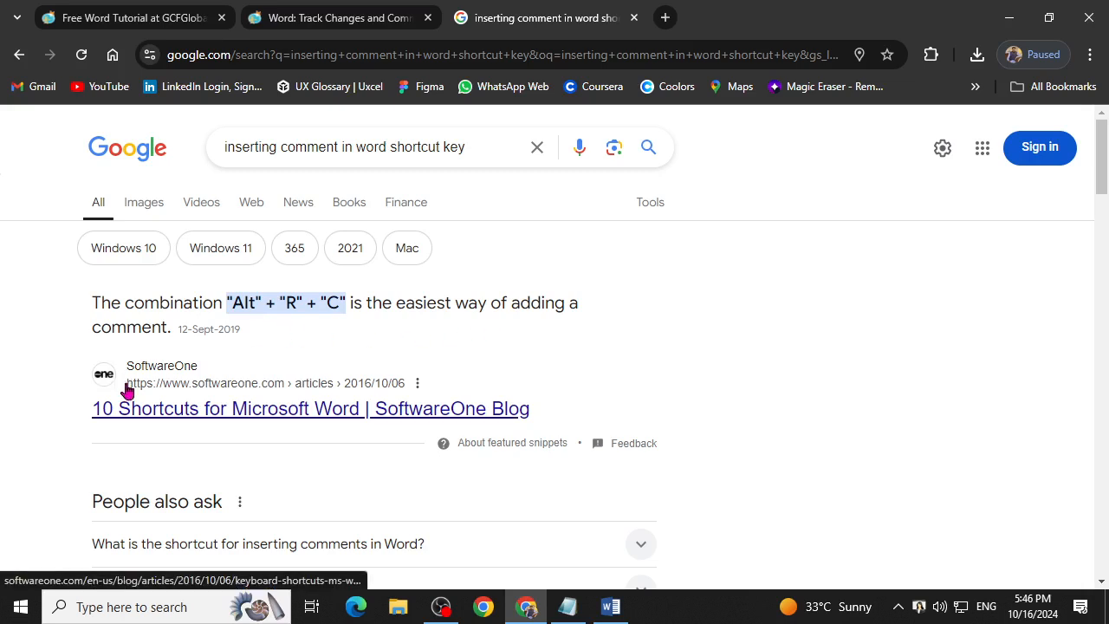
Examine the search results and expand the related questions about the shortcut for inserting comments in Word.
scroll(217, 444, down, 2)
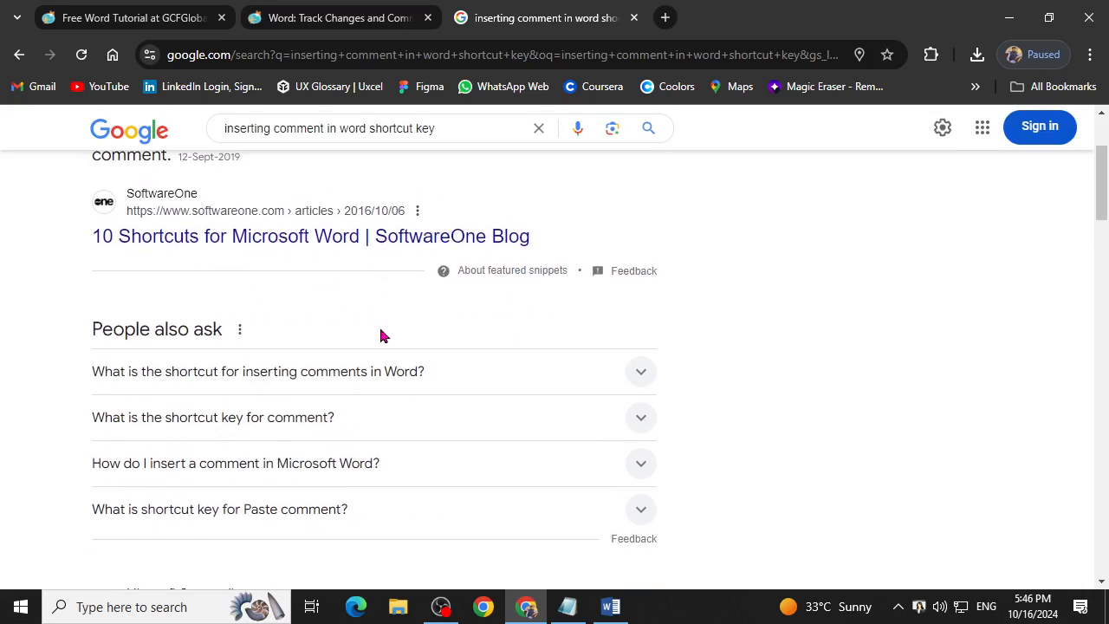
scroll(381, 337, up, 2)
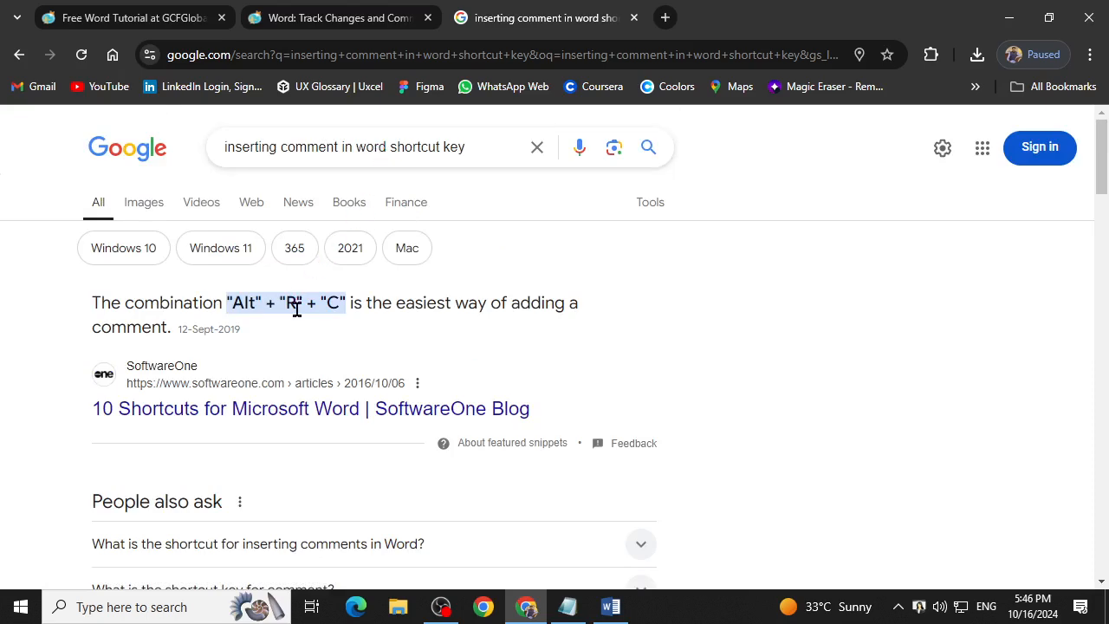
scroll(326, 543, down, 3)
click(330, 303)
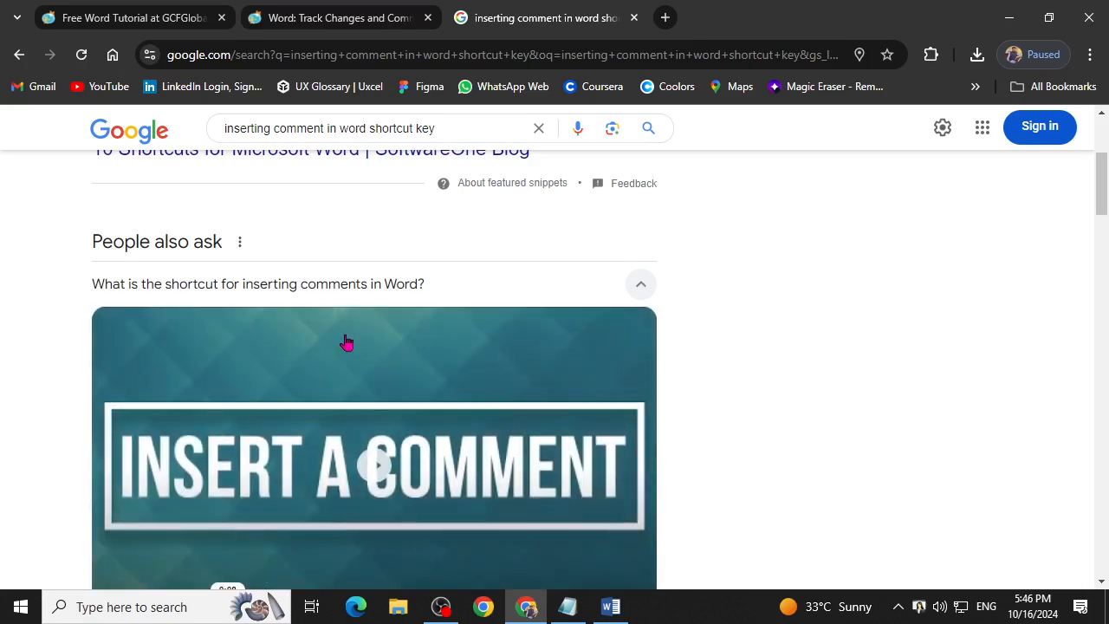
scroll(392, 442, down, 5)
scroll(391, 442, down, 1)
click(391, 305)
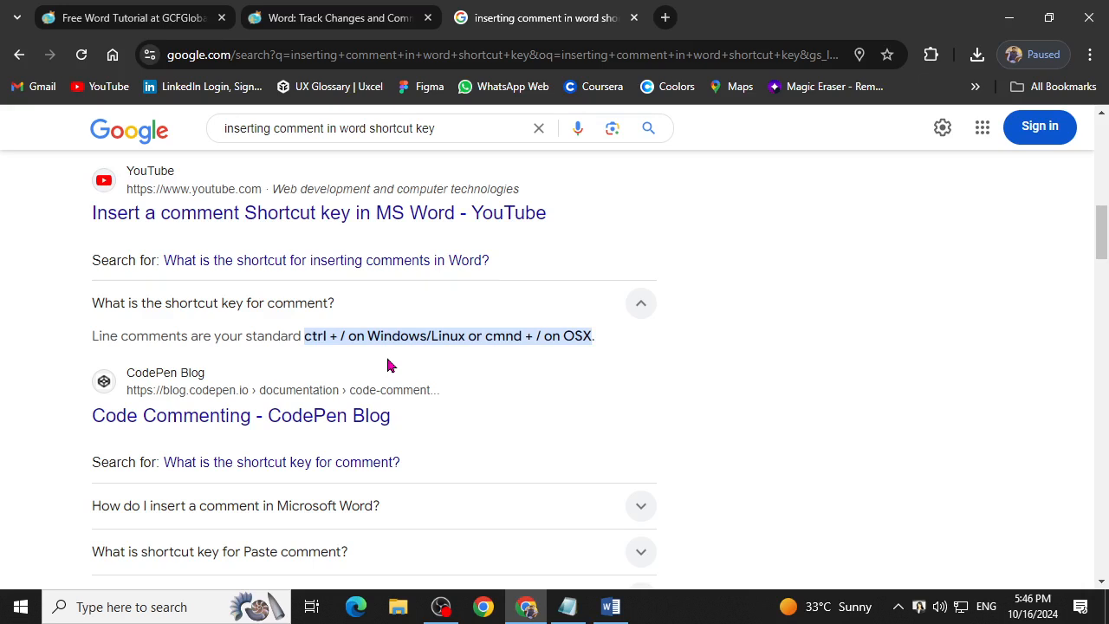
Switch back to Word, select "To Whom It May Concern" and try the looked-up shortcut for inserting a comment.
click(611, 606)
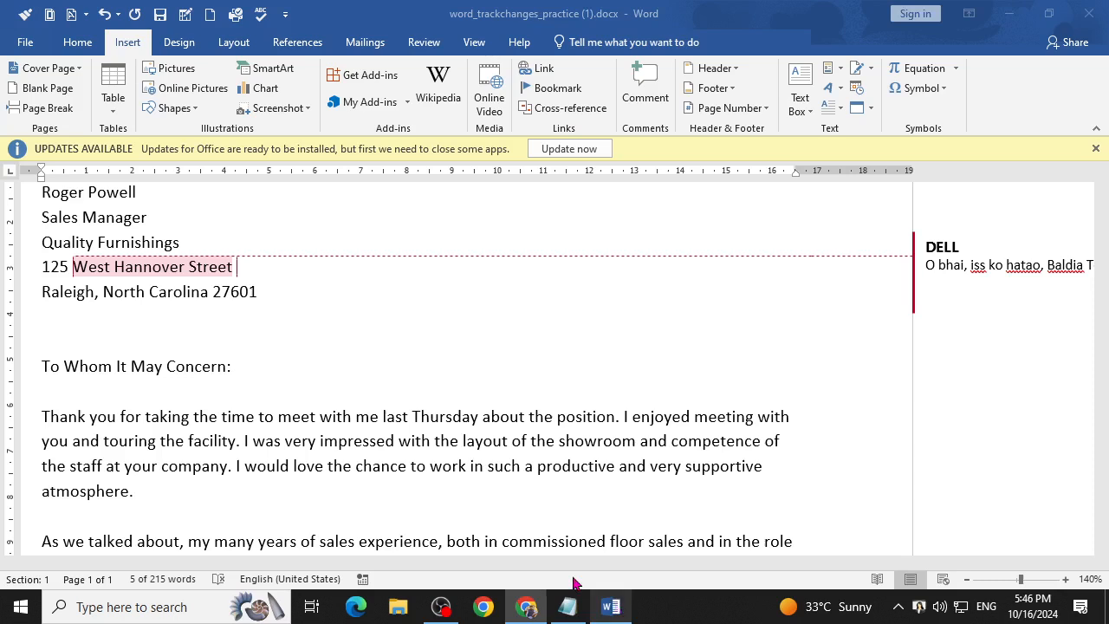
click(354, 415)
drag(226, 366, 40, 367)
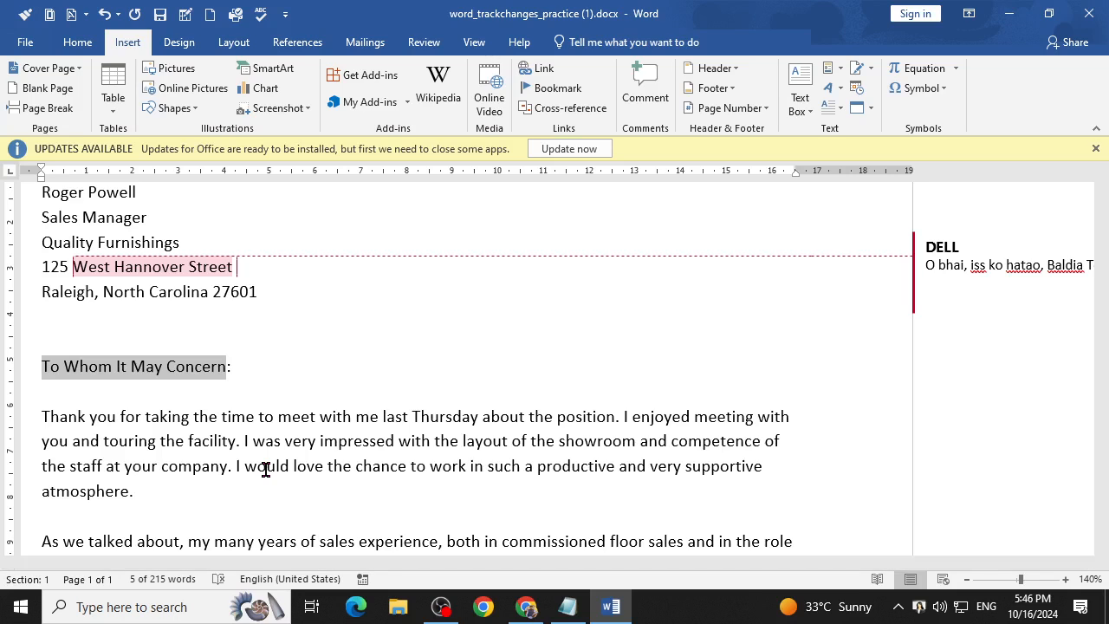
key(ctrl+slash)
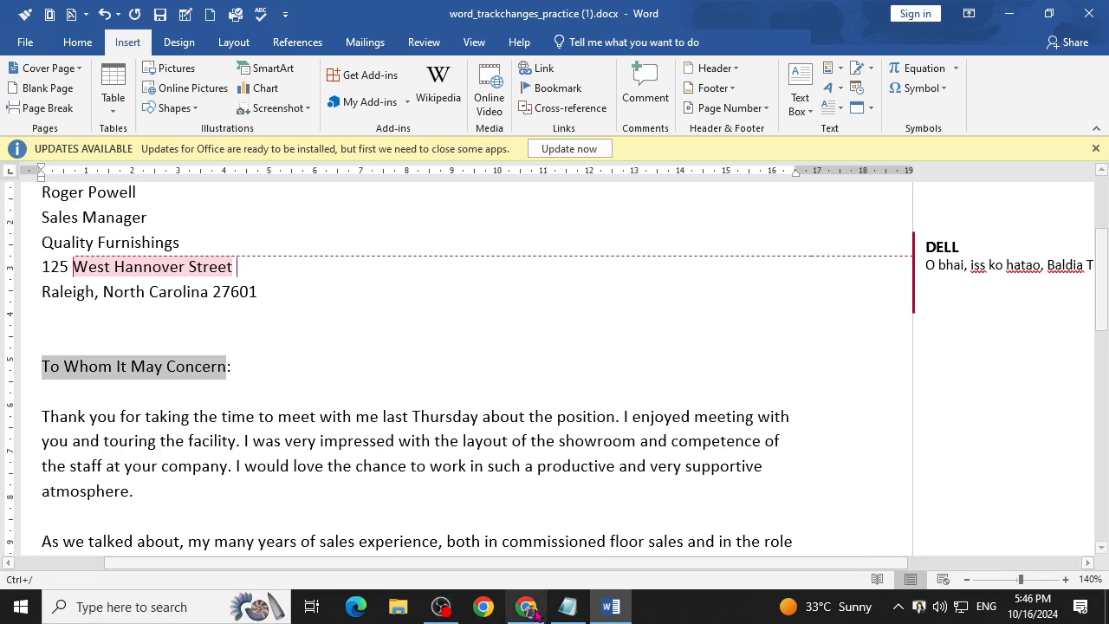
mouse_move(548, 609)
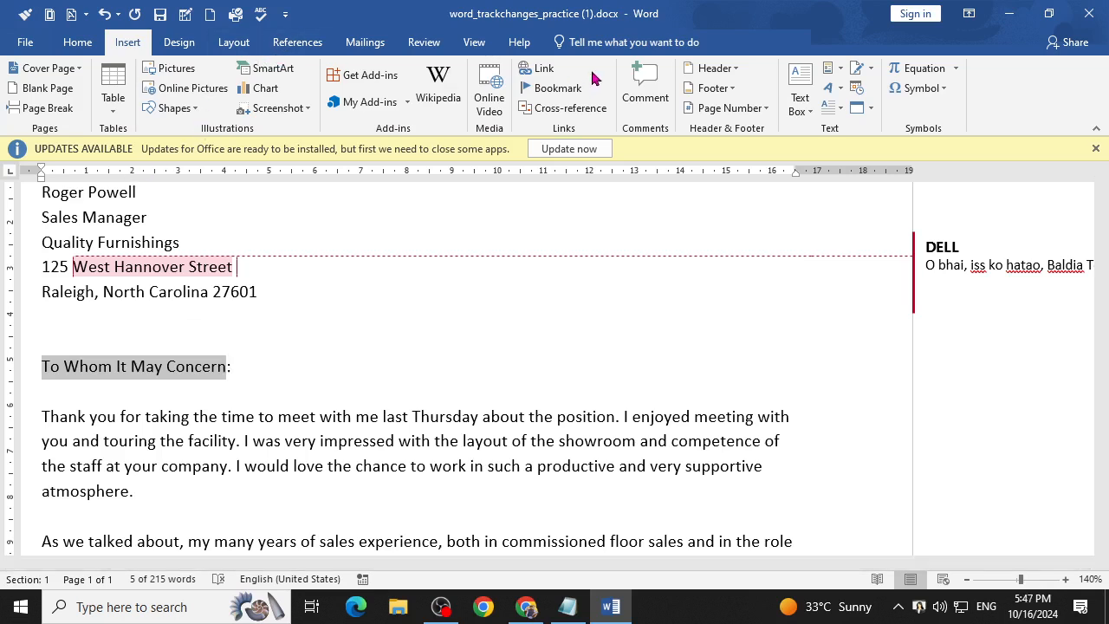
Add the comment "Aik KAam kro, k Dear Sir likho" to the selected salutation and return to the letter text.
click(449, 48)
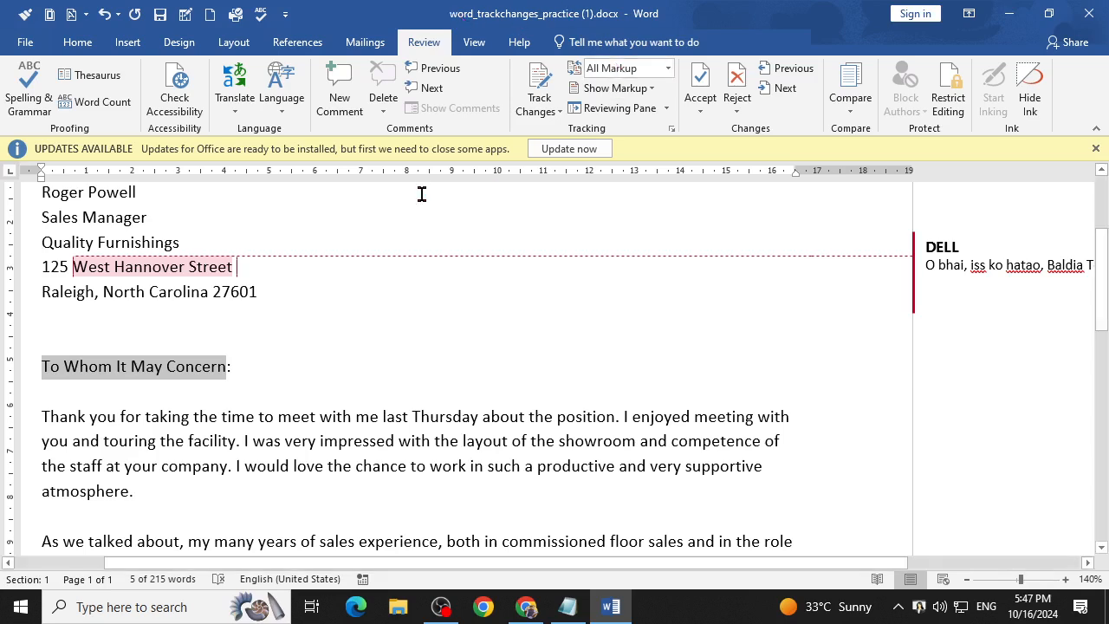
click(340, 97)
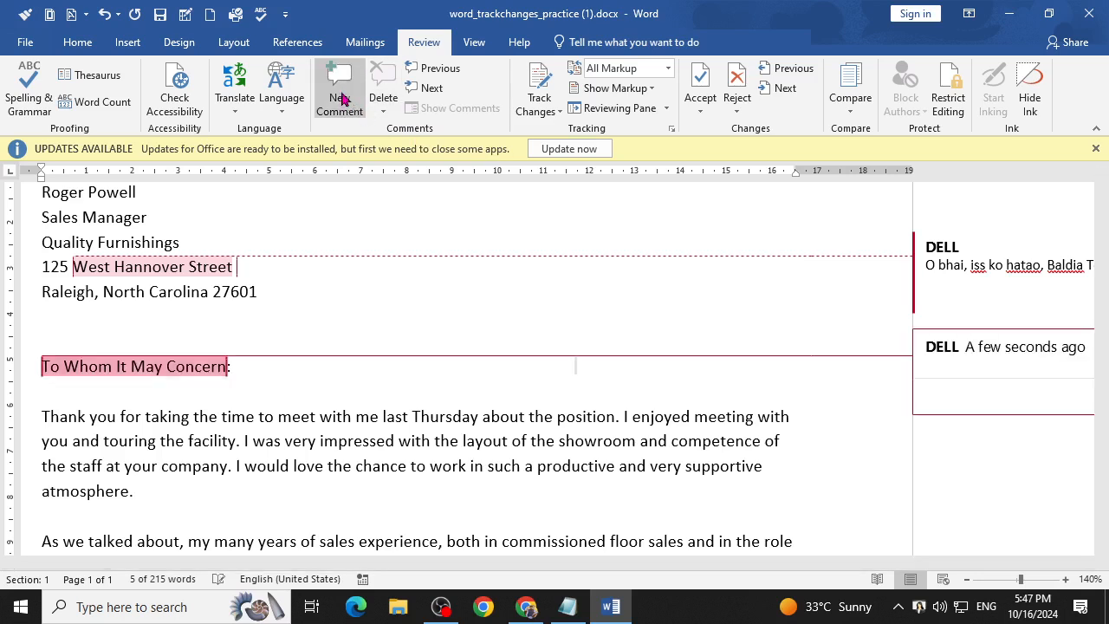
text(A)
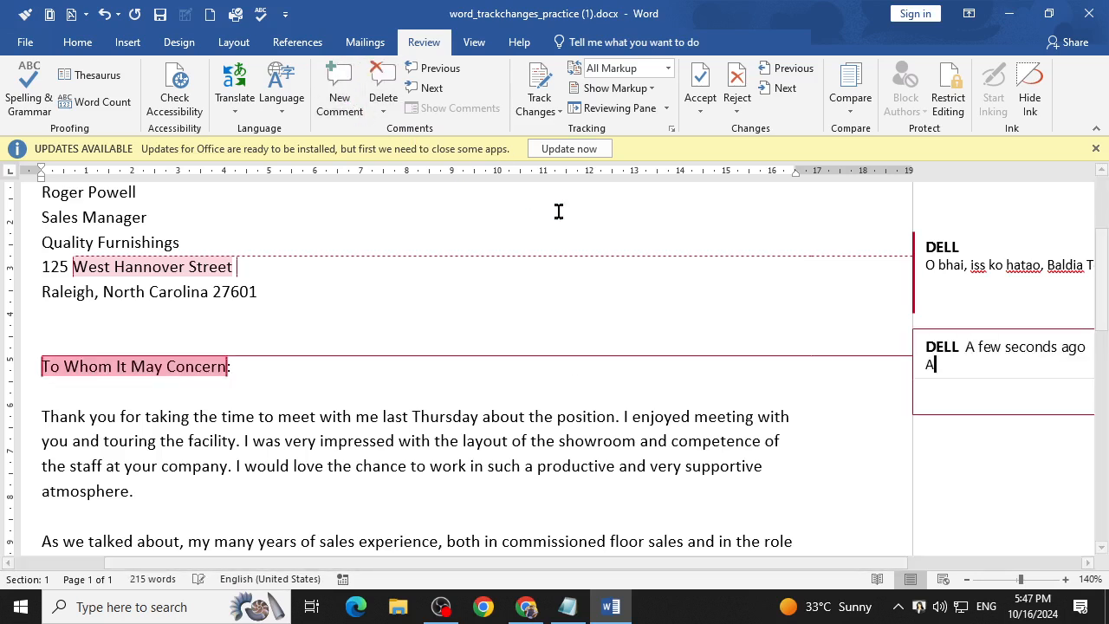
text(ik KA)
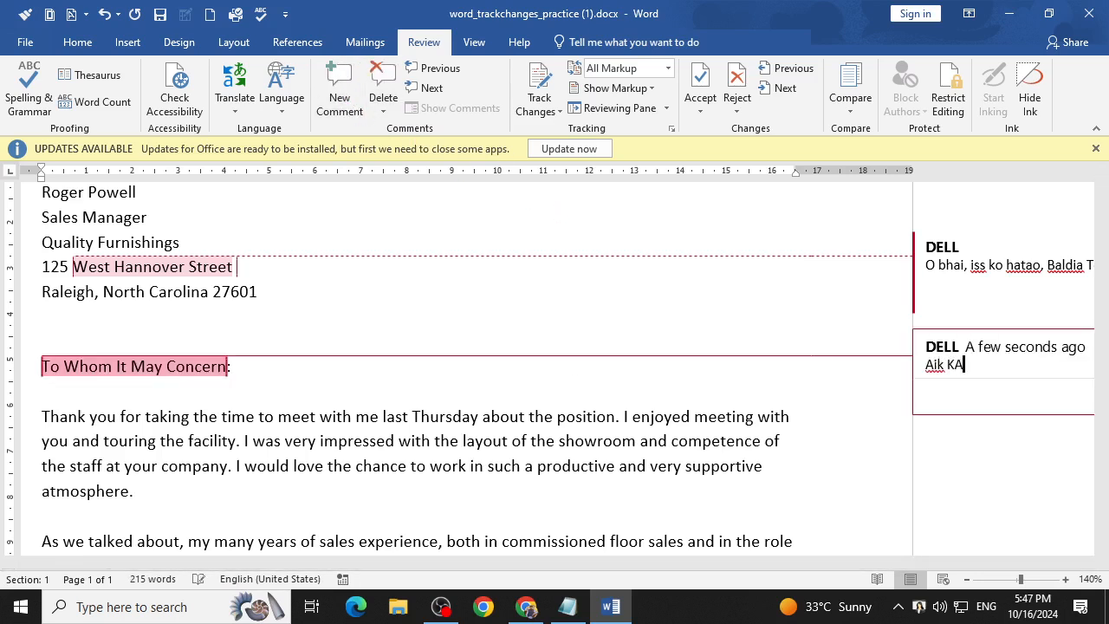
text(am kro, k Dear)
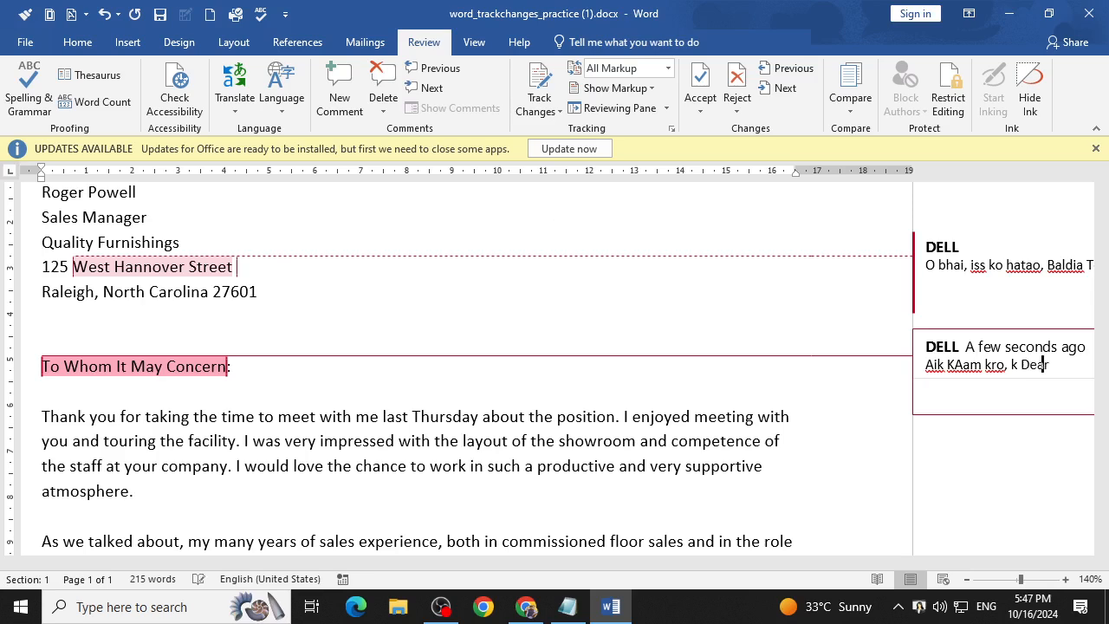
text( Sir likho)
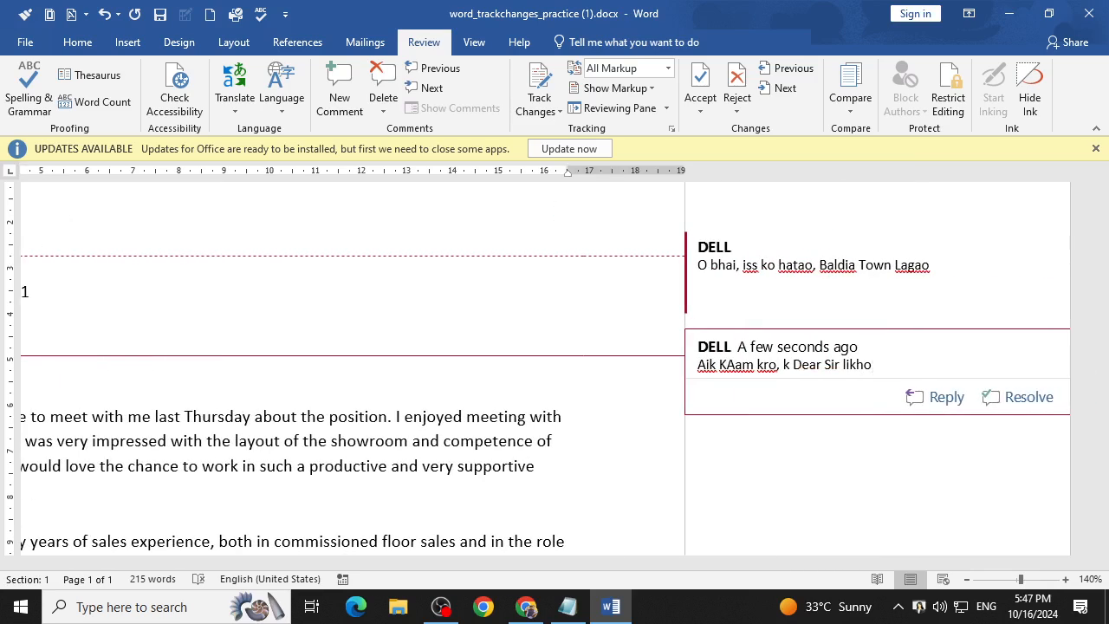
click(562, 468)
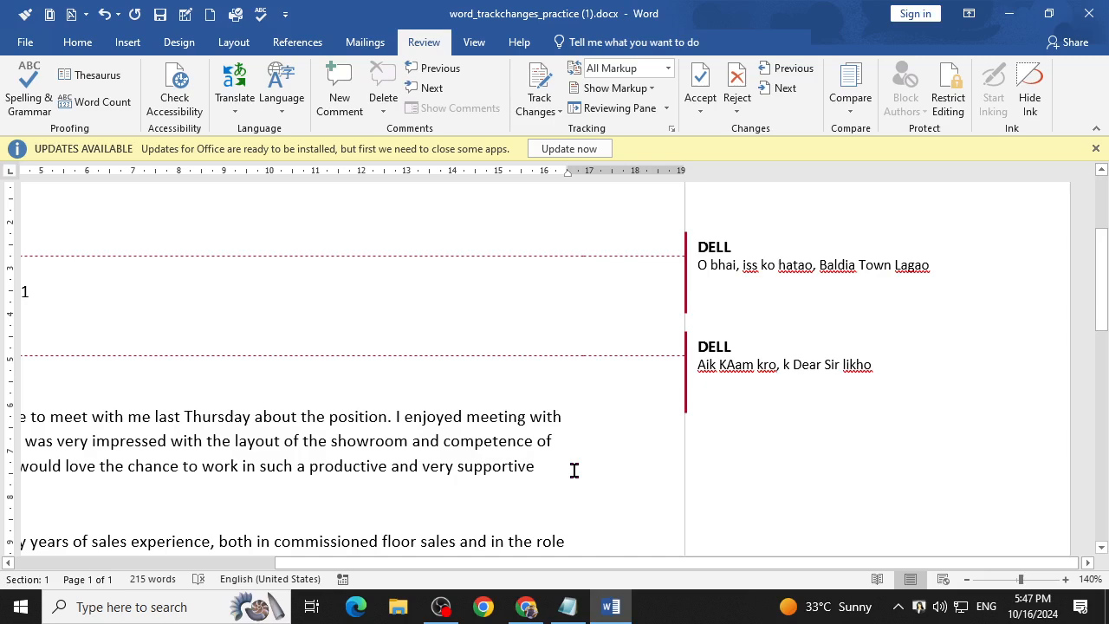
Replace the commented street name in the recipient's address block with "Baldia Town Karachi".
drag(598, 556, 410, 551)
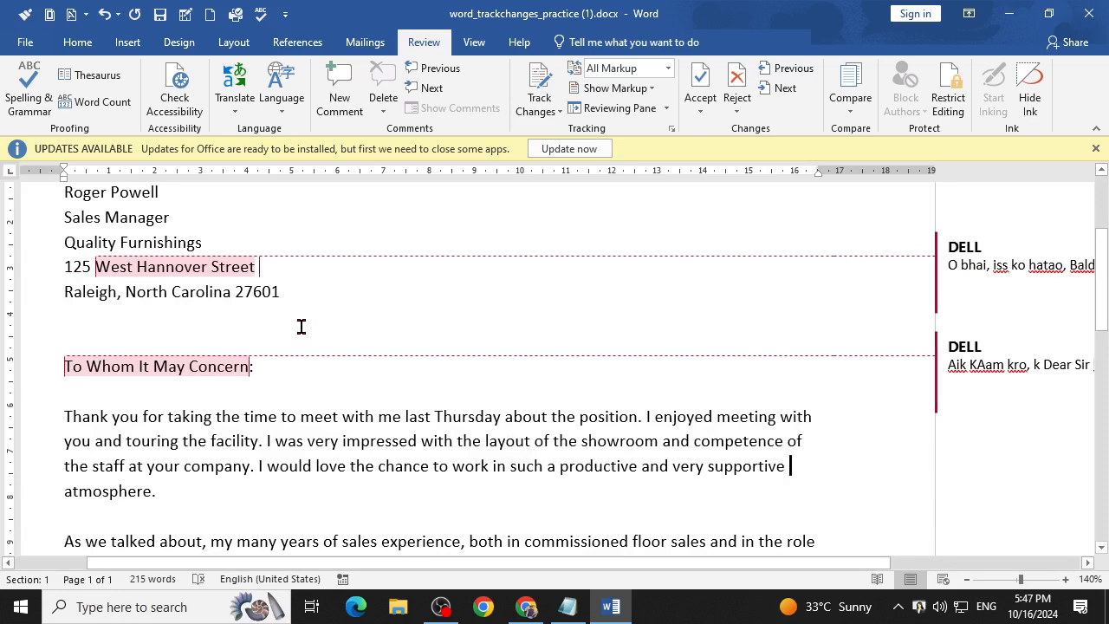
mouse_move(508, 563)
mouse_down()
mouse_move(594, 563)
mouse_move(509, 564)
mouse_up()
drag(300, 265, 153, 265)
text(Bu)
key(BackSpace)
text(aldia Town )
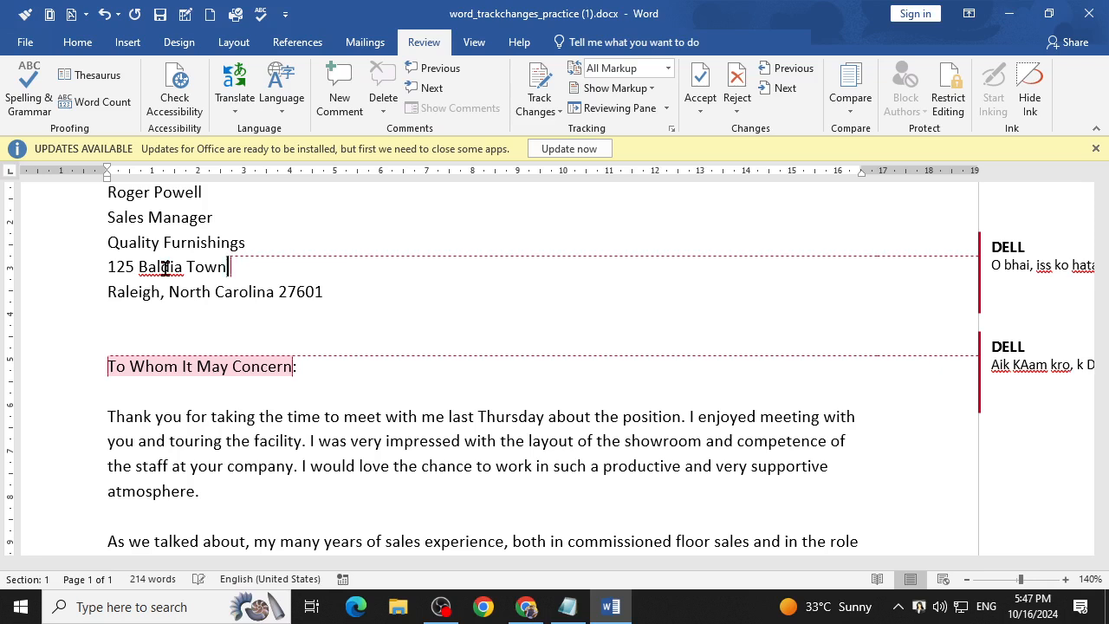
text(KArachi)
key(BackSpace)
key(BackSpace)
key(BackSpace)
key(BackSpace)
key(BackSpace)
key(BackSpace)
text(arachi)
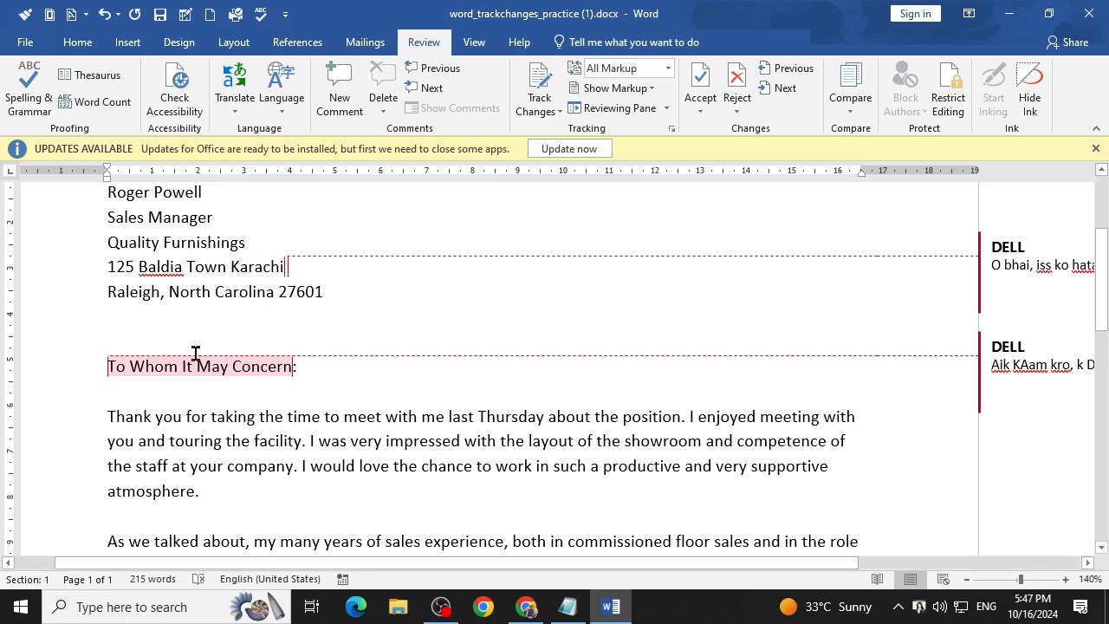
Replace "To Whom It May Concern" in the salutation with "Dear Sir", keeping the colon.
drag(292, 367, 111, 366)
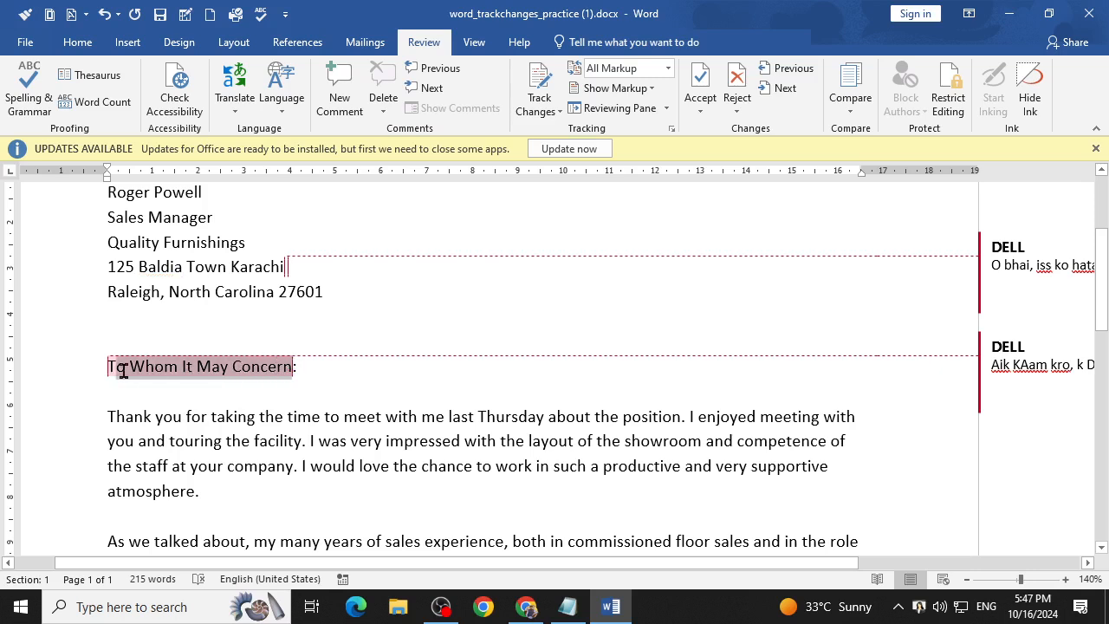
text(Drea)
key(BackSpace)
key(BackSpace)
key(BackSpace)
text(ear Sir:)
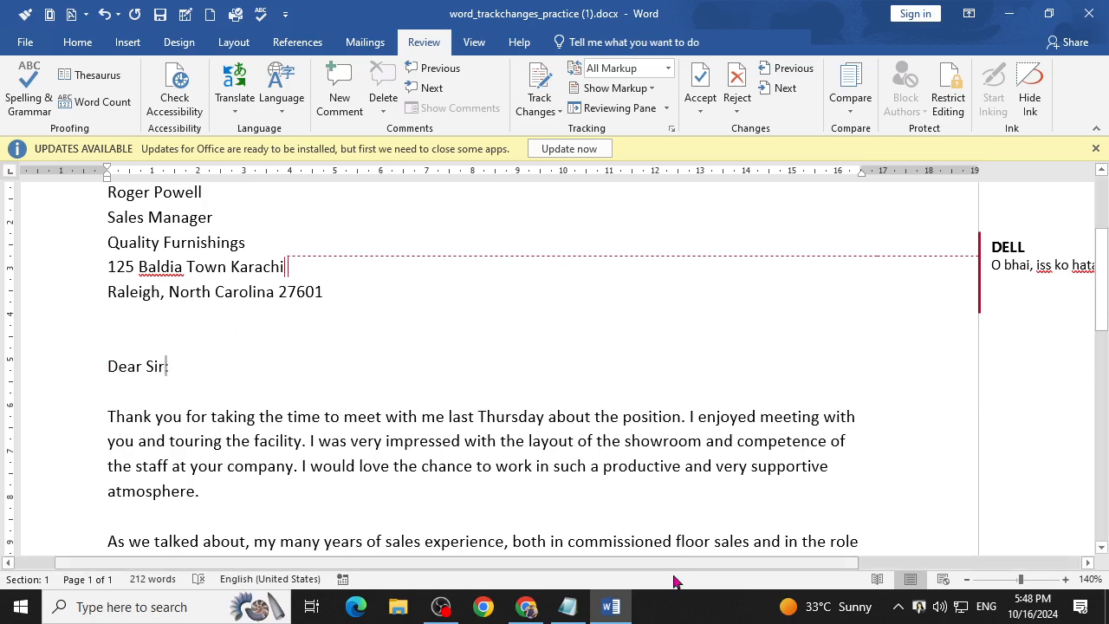
Select the comment attached to the street name and delete all comments in the document.
scroll(750, 575, right, 2)
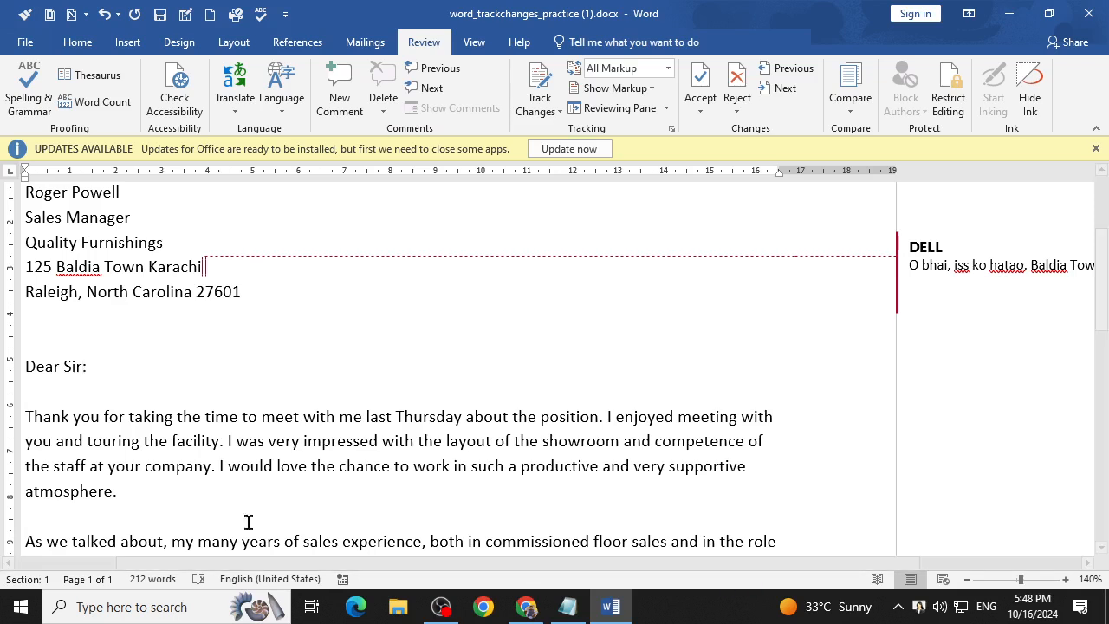
drag(203, 268, 76, 279)
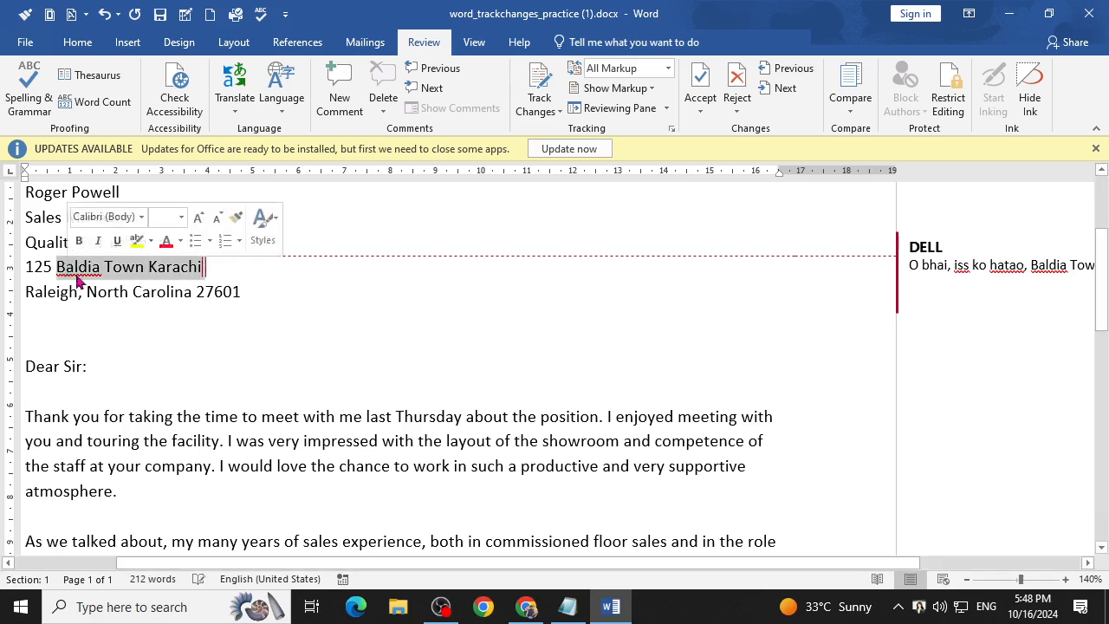
click(1026, 265)
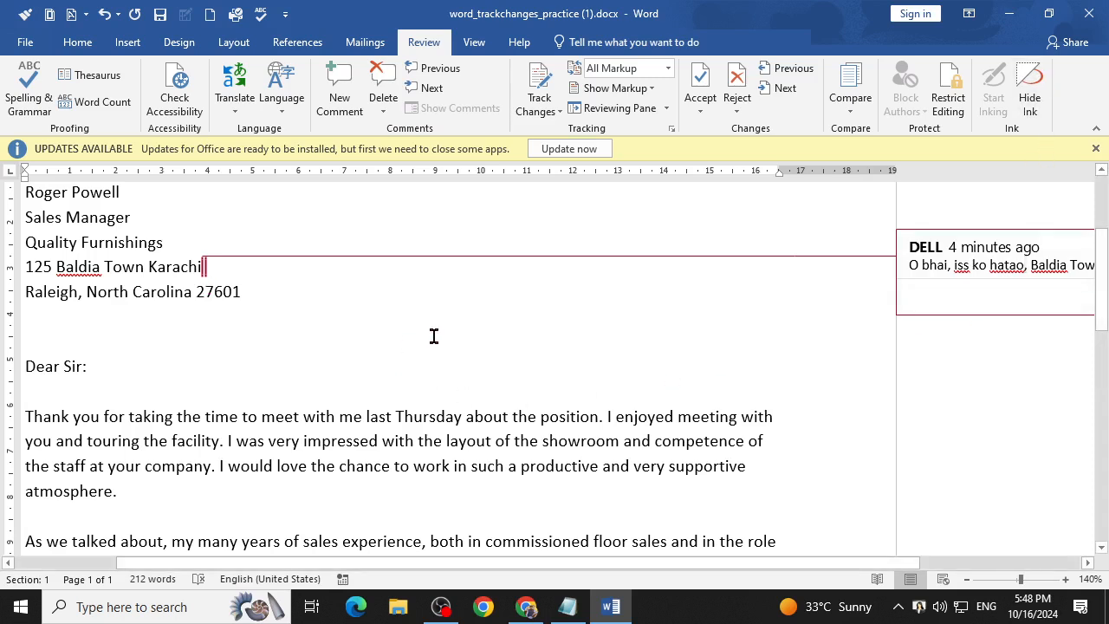
click(386, 111)
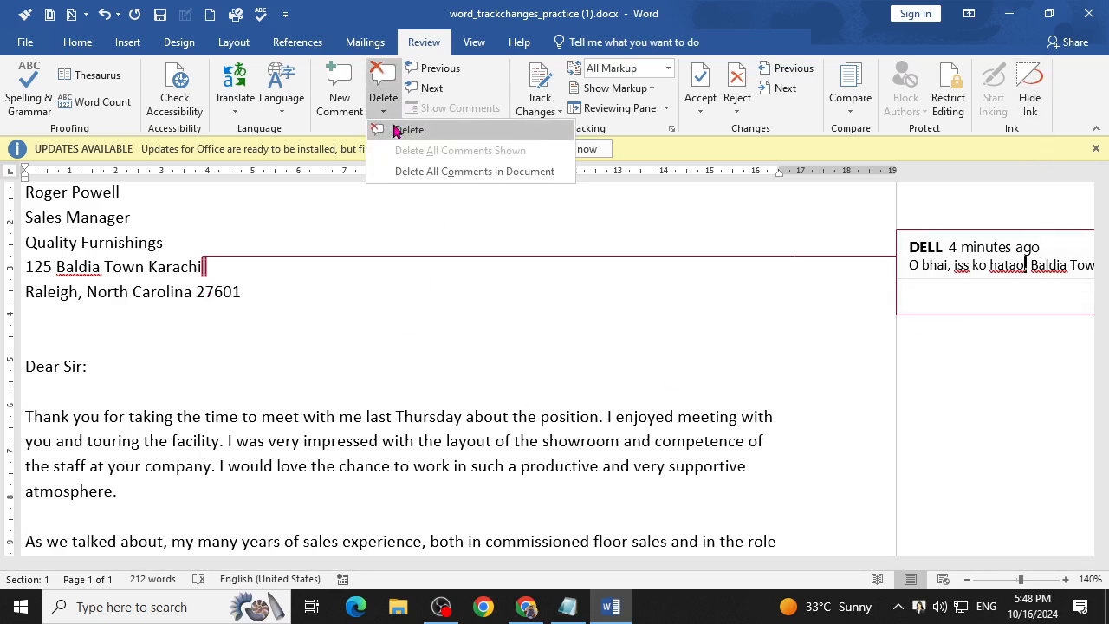
click(416, 172)
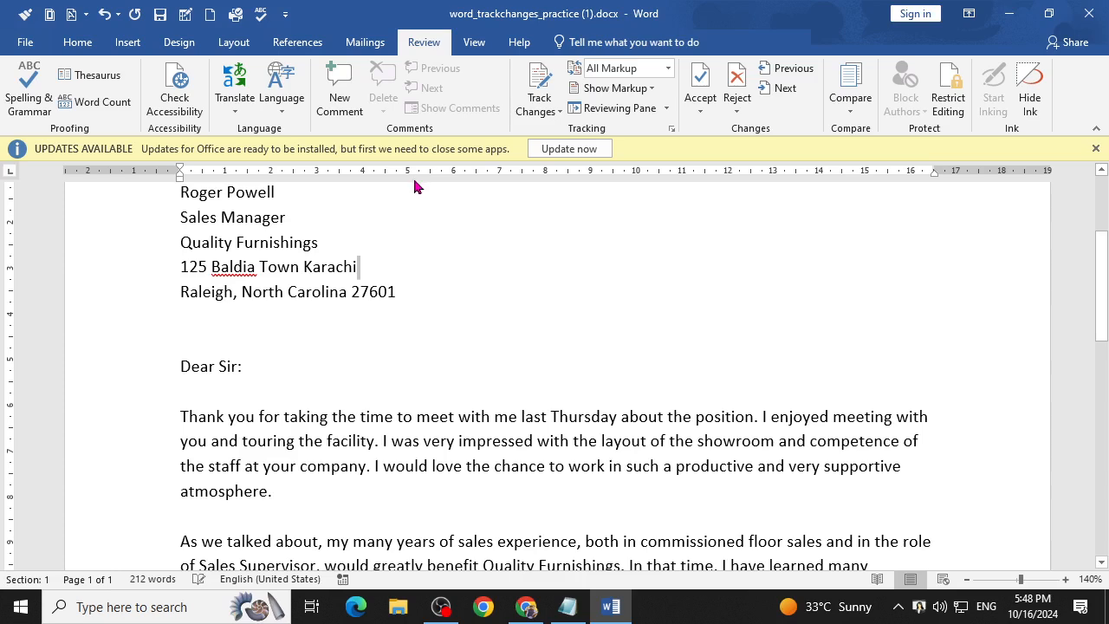
click(1009, 14)
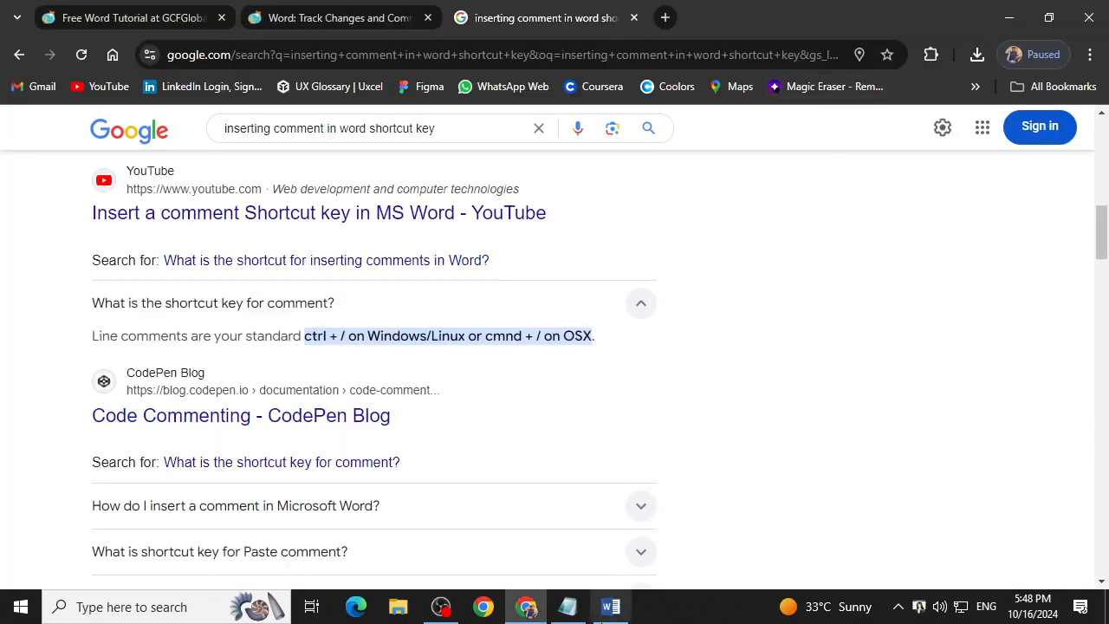
click(611, 606)
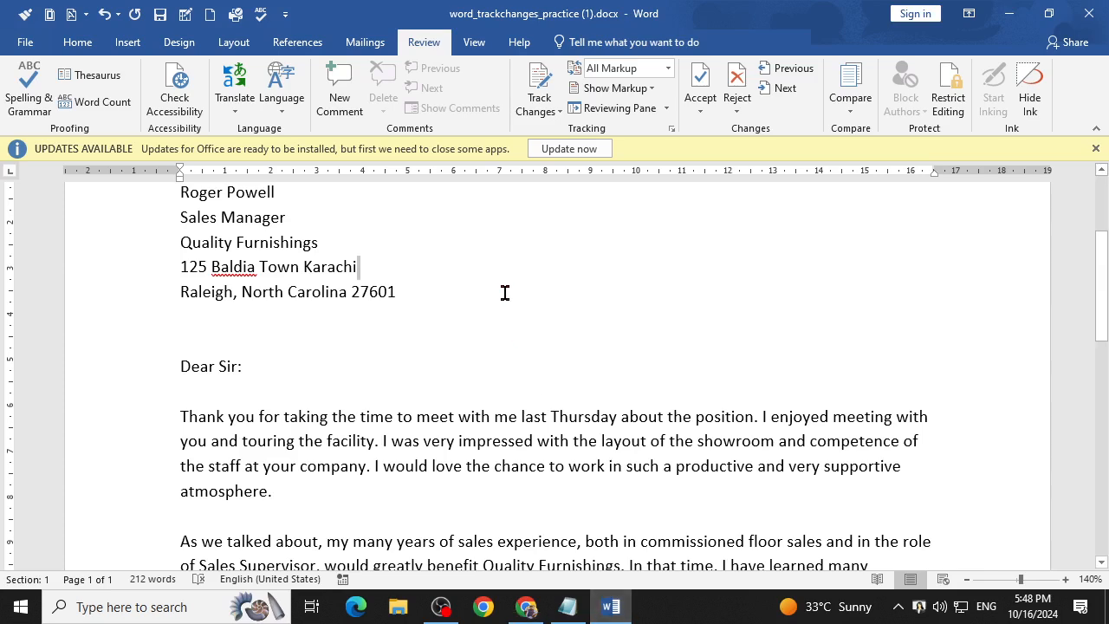
Switch to the GCFGlobal tutorial in Chrome and review the instructions for adding and deleting comments, continuing to the Comparing documents section.
click(527, 606)
click(309, 9)
scroll(454, 276, down, 2)
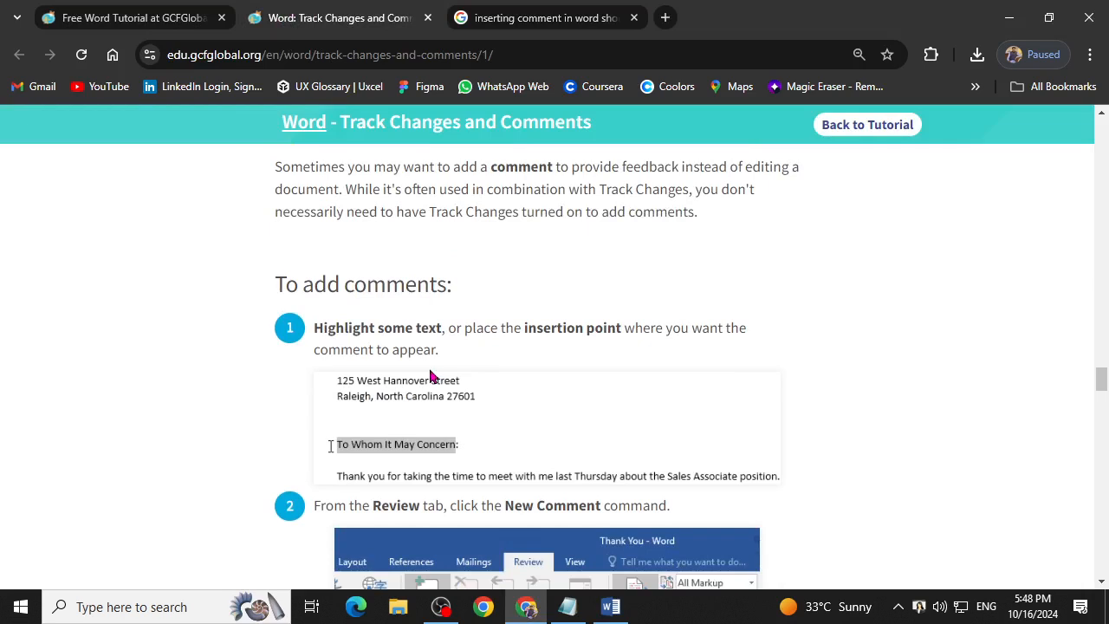
scroll(431, 384, down, 1)
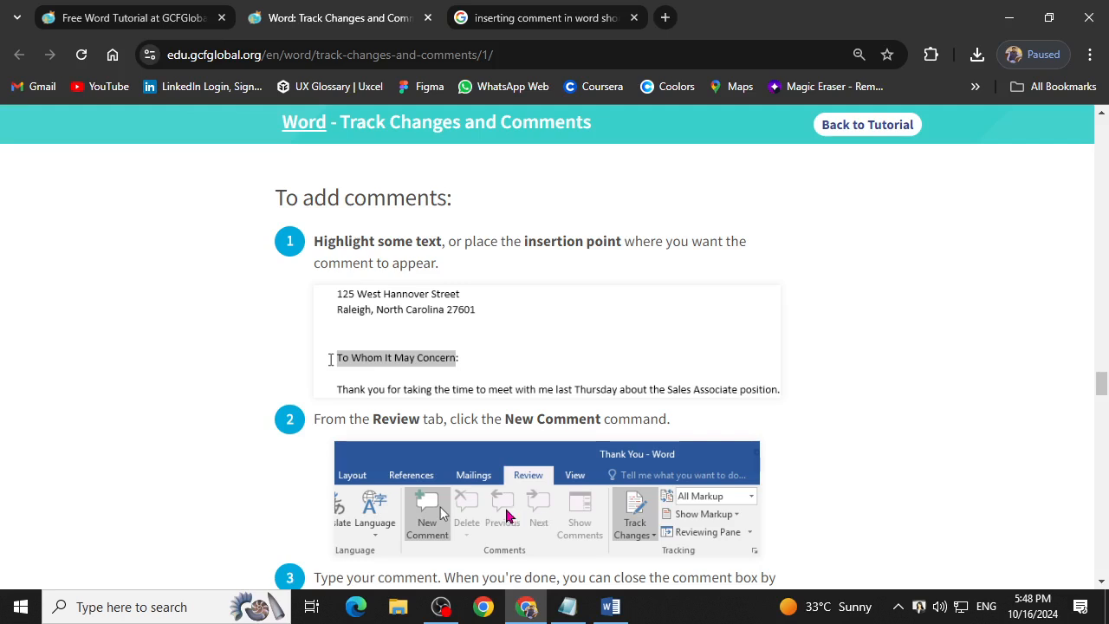
scroll(507, 516, down, 2)
scroll(507, 515, down, 2)
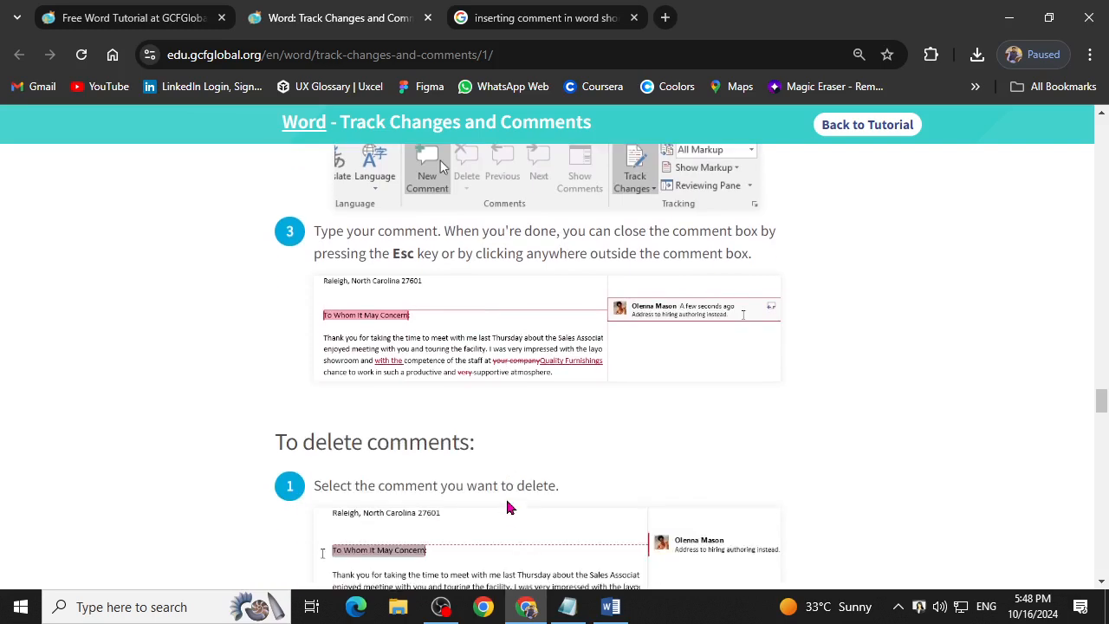
scroll(729, 295, down, 10)
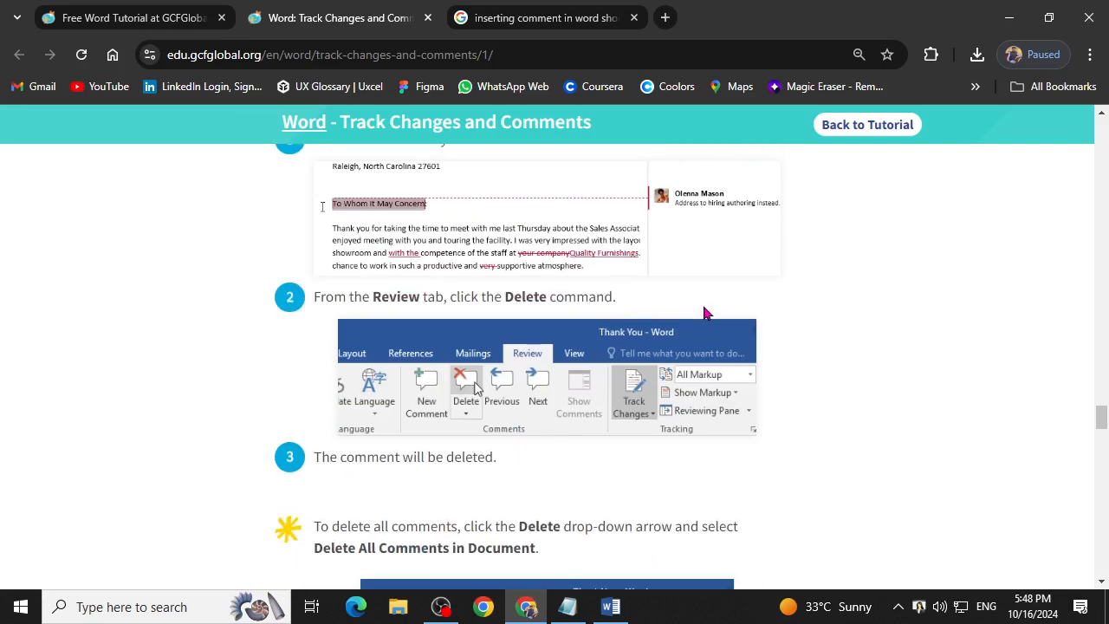
scroll(507, 331, down, 2)
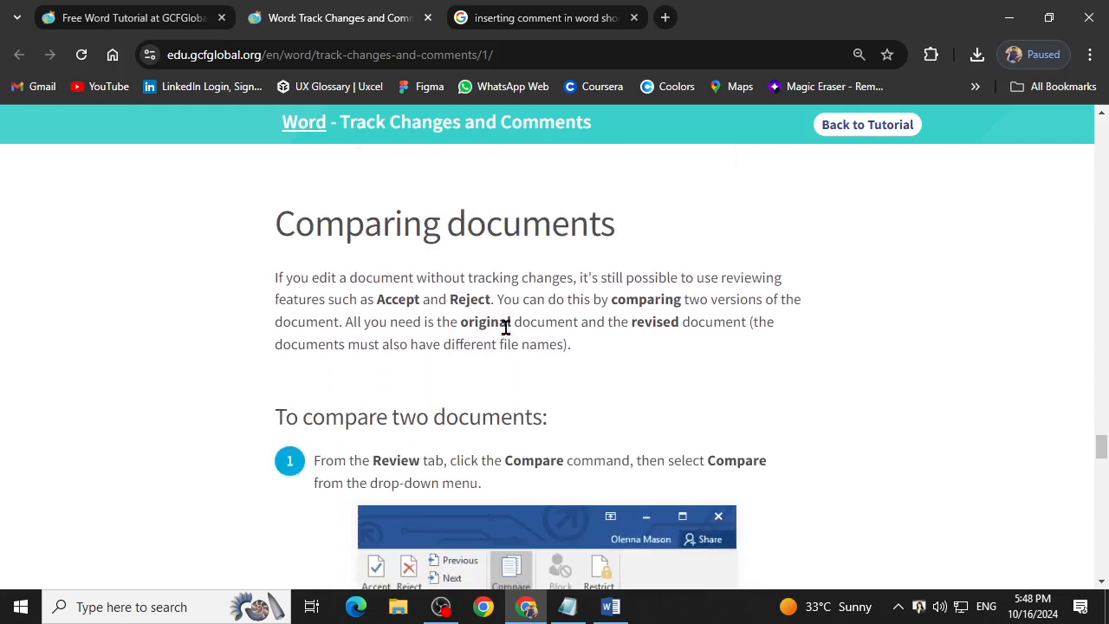
scroll(531, 330, down, 2)
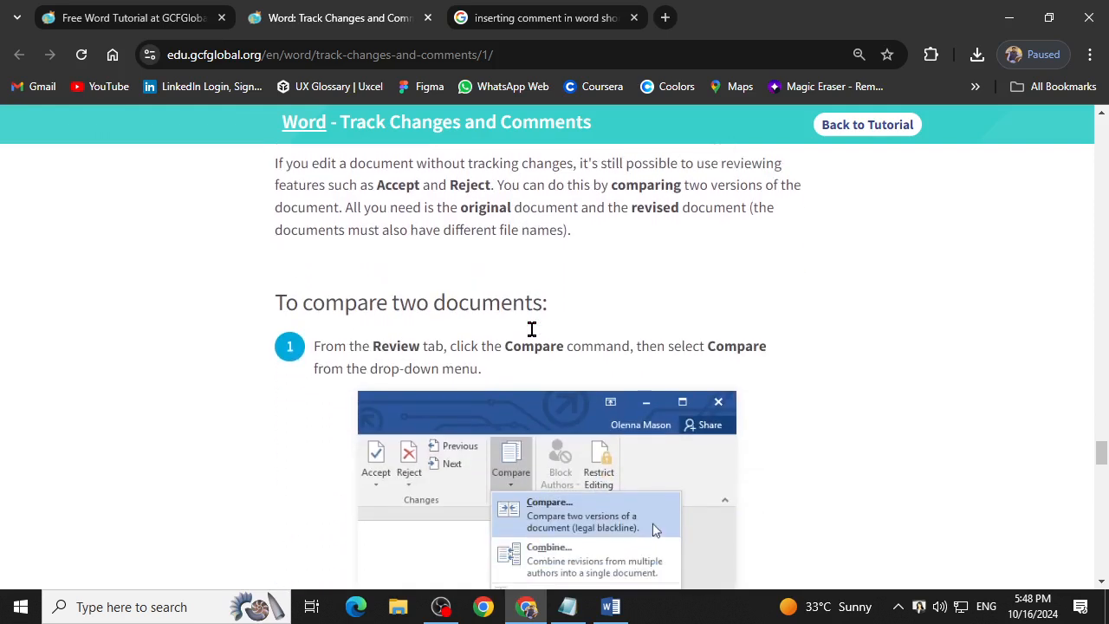
scroll(532, 330, up, 3)
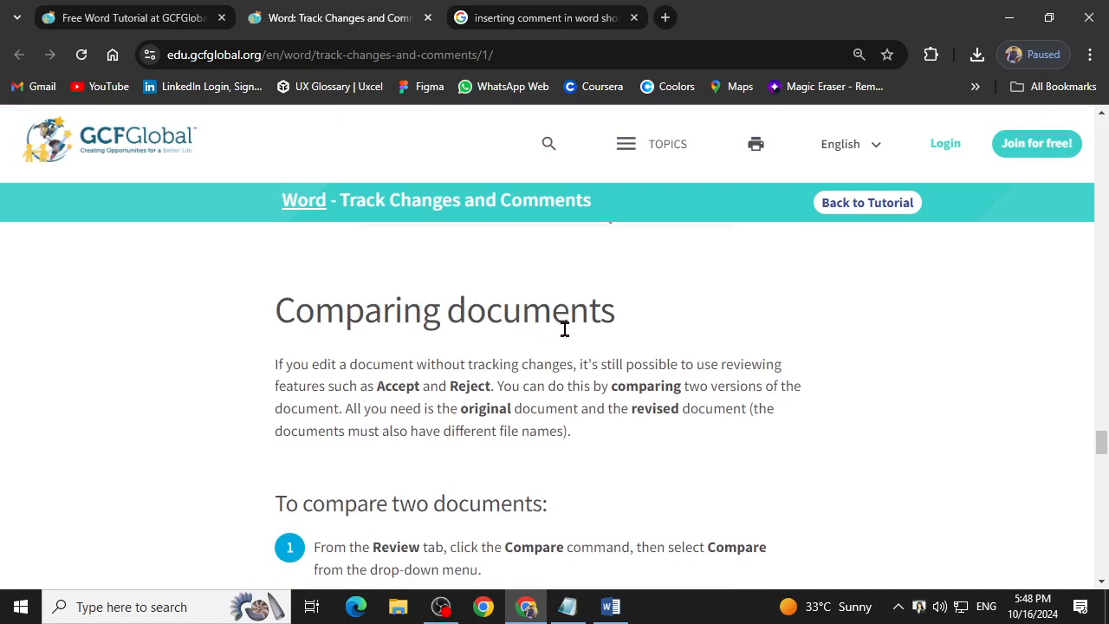
click(441, 607)
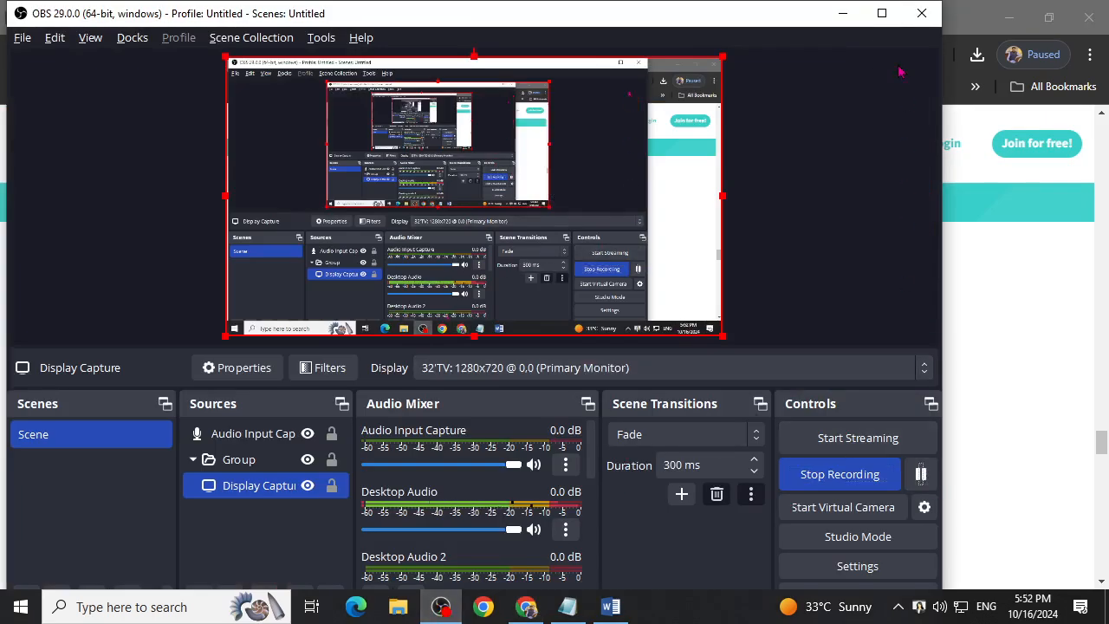
click(840, 13)
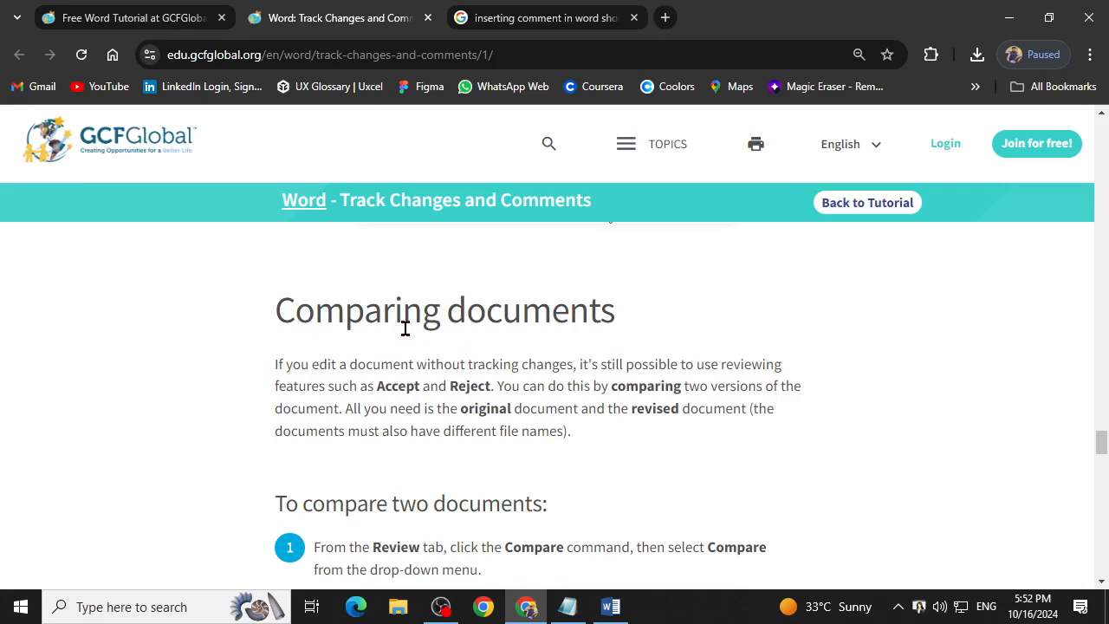
Read the tutorial's instructions for comparing two documents, look over the Challenge tasks, and return to the first comparison instruction.
scroll(405, 327, down, 2)
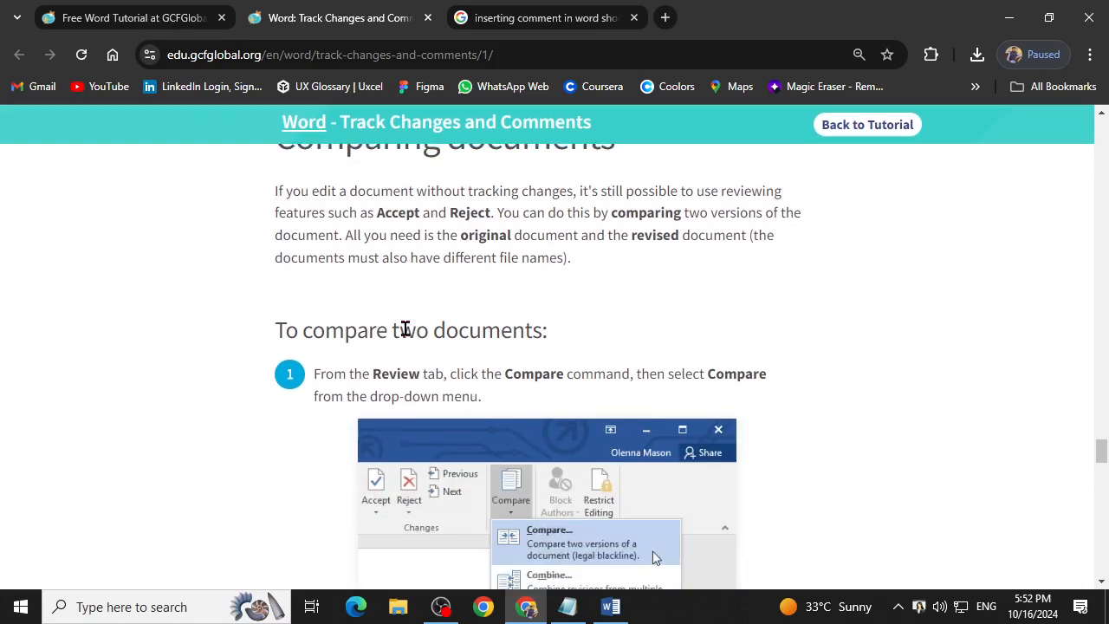
scroll(405, 328, down, 2)
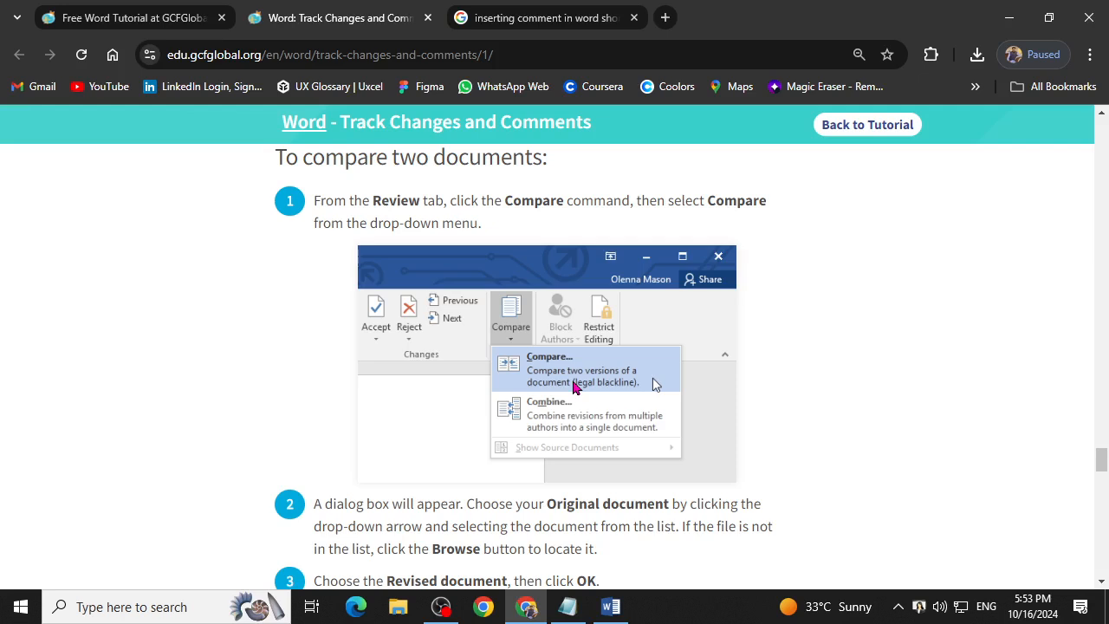
scroll(527, 355, down, 2)
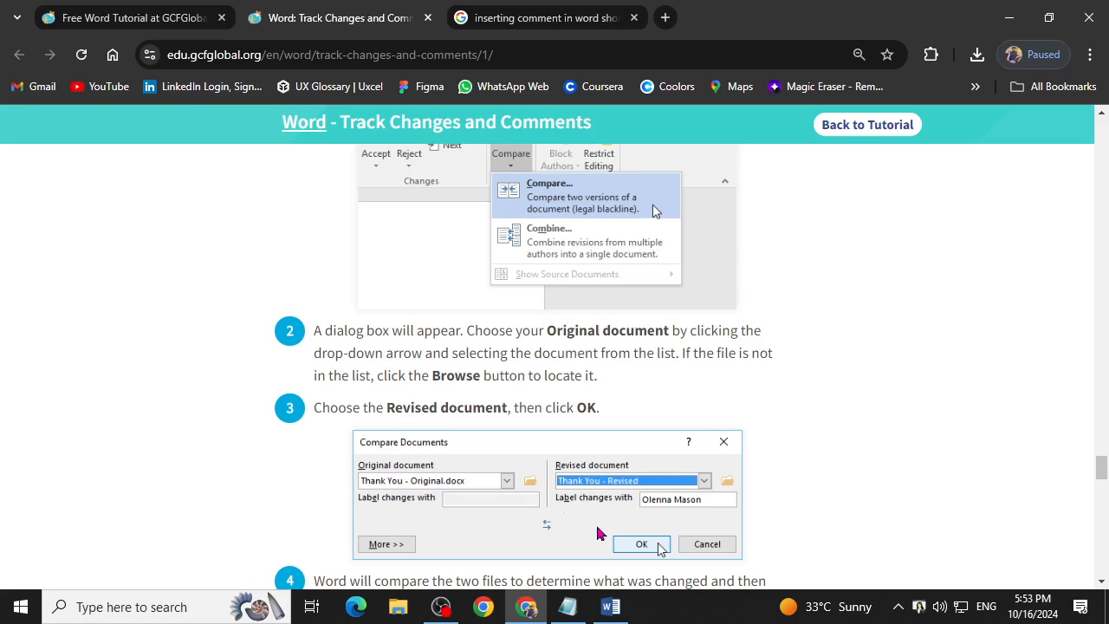
scroll(628, 553, down, 5)
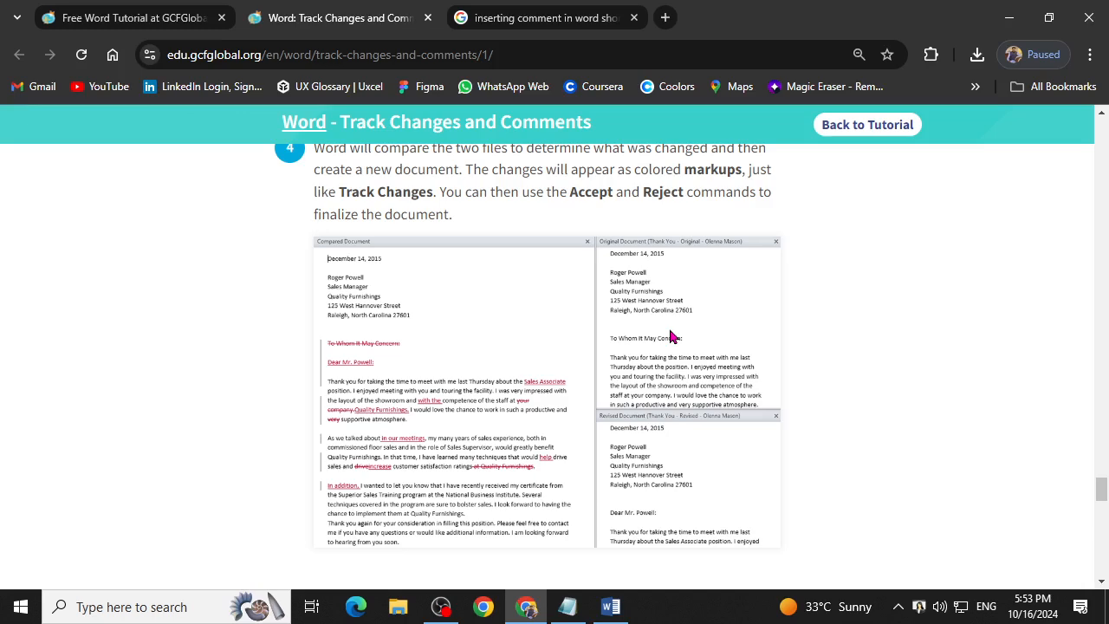
scroll(670, 336, down, 4)
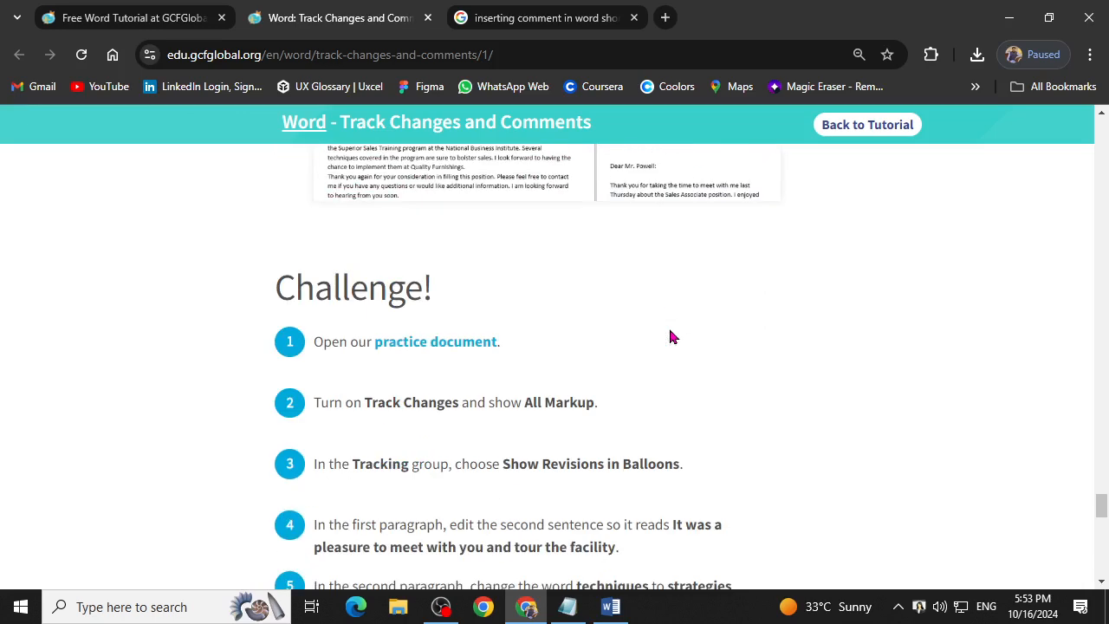
scroll(669, 337, up, 1)
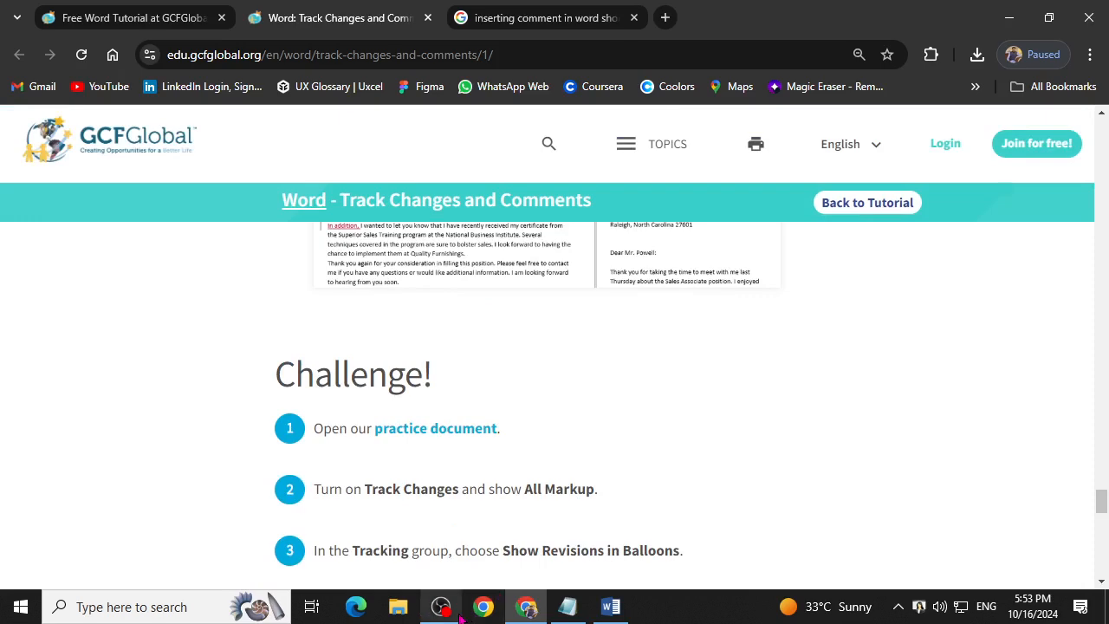
scroll(538, 437, down, 2)
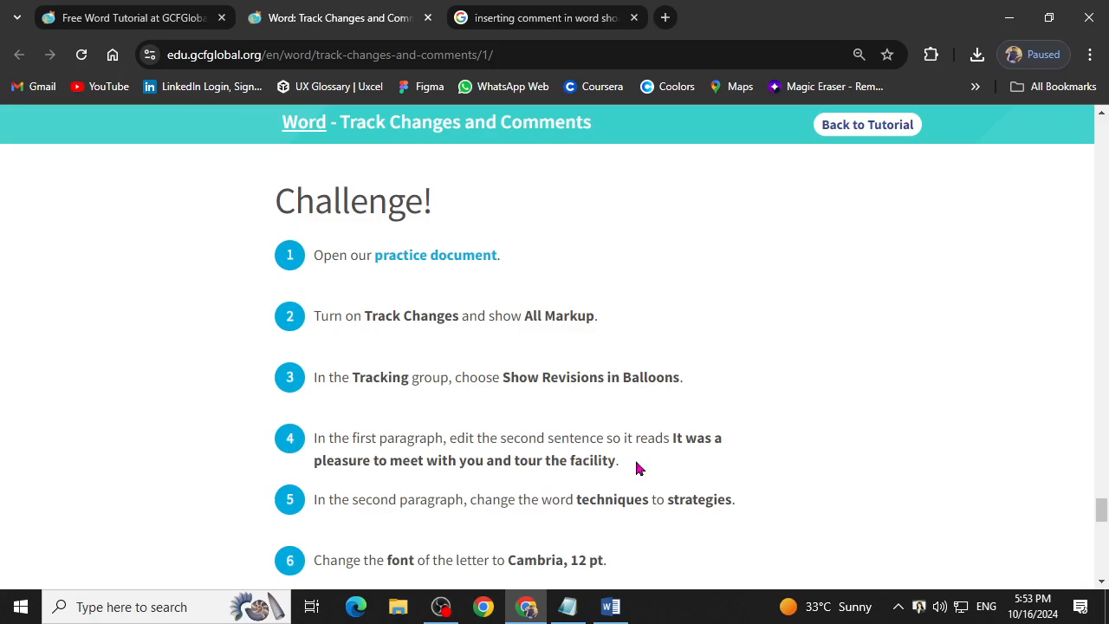
scroll(637, 468, down, 1)
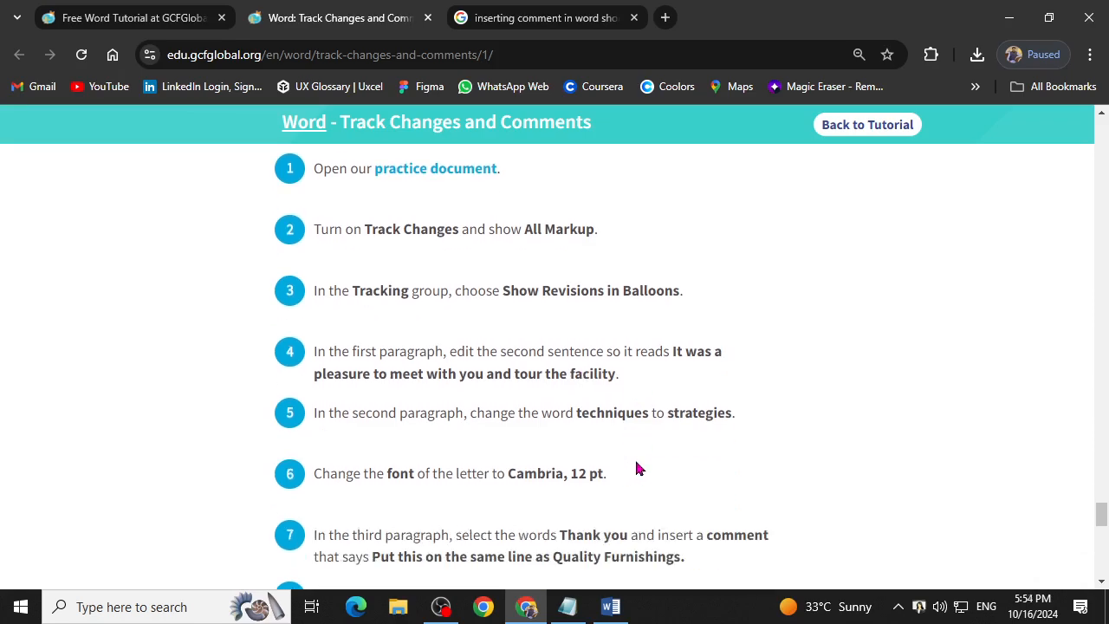
scroll(637, 468, up, 15)
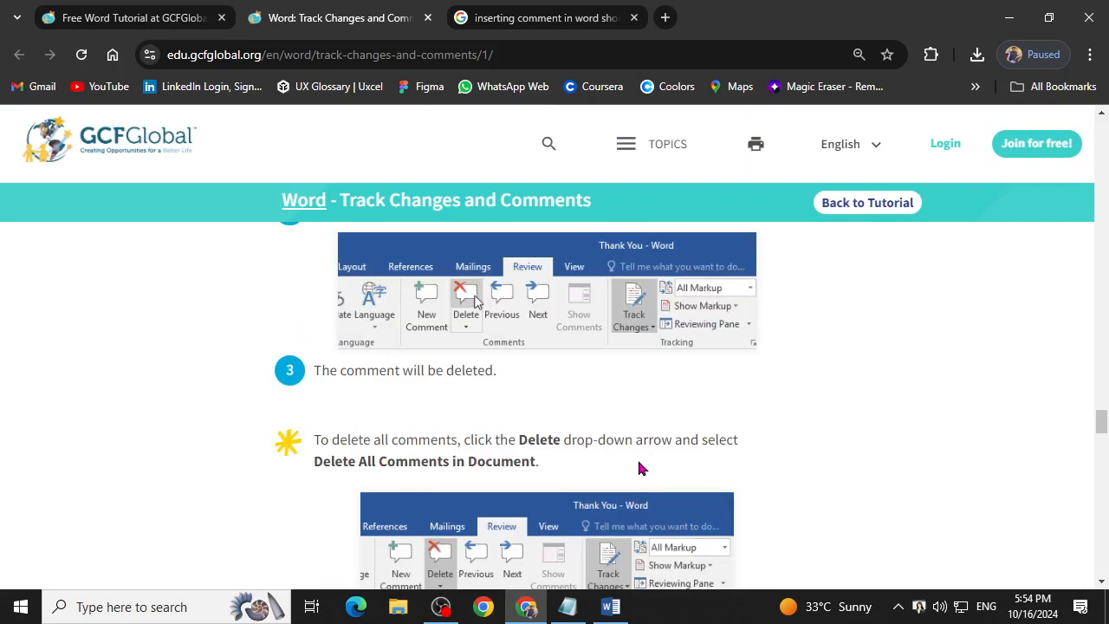
scroll(679, 464, down, 10)
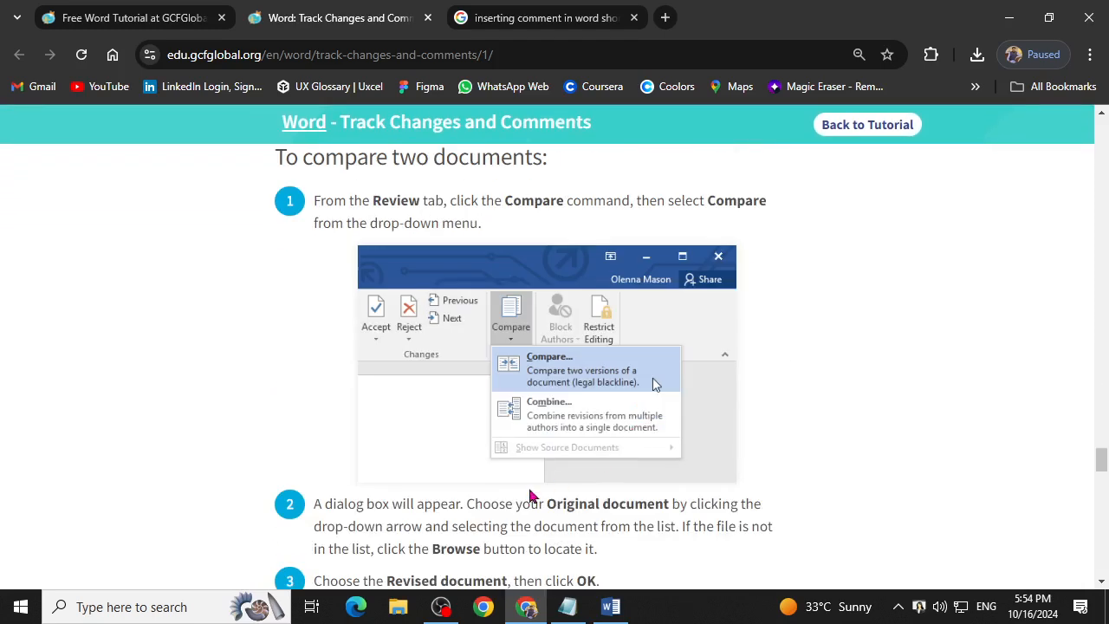